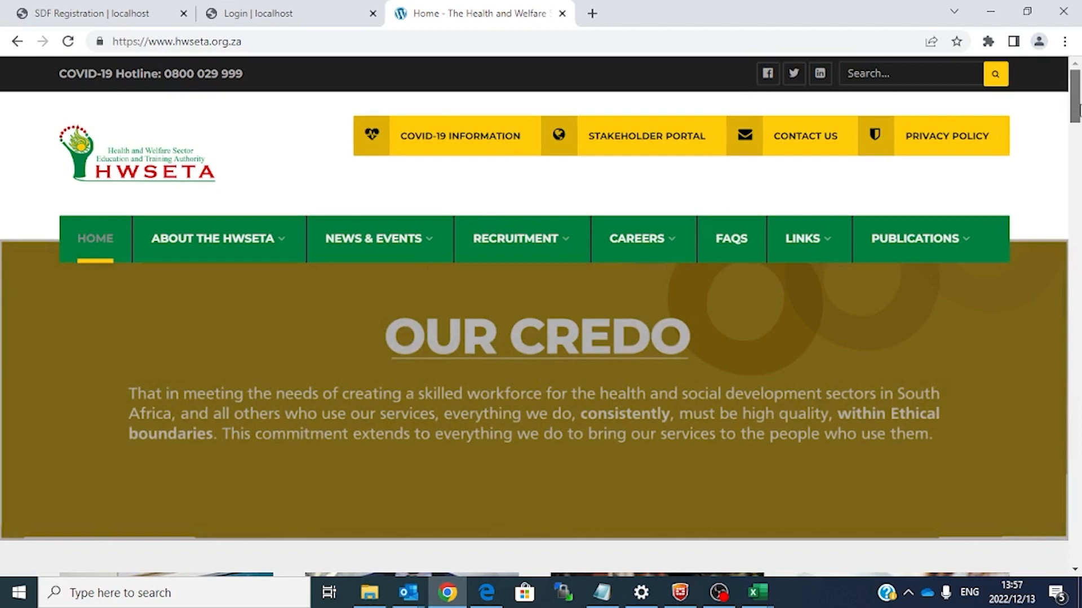
Step: Scroll the HWSETA homepage and open STAKEHOLDER PORTAL in a new tab
left_click_drag(1075, 107, 1068, 209)
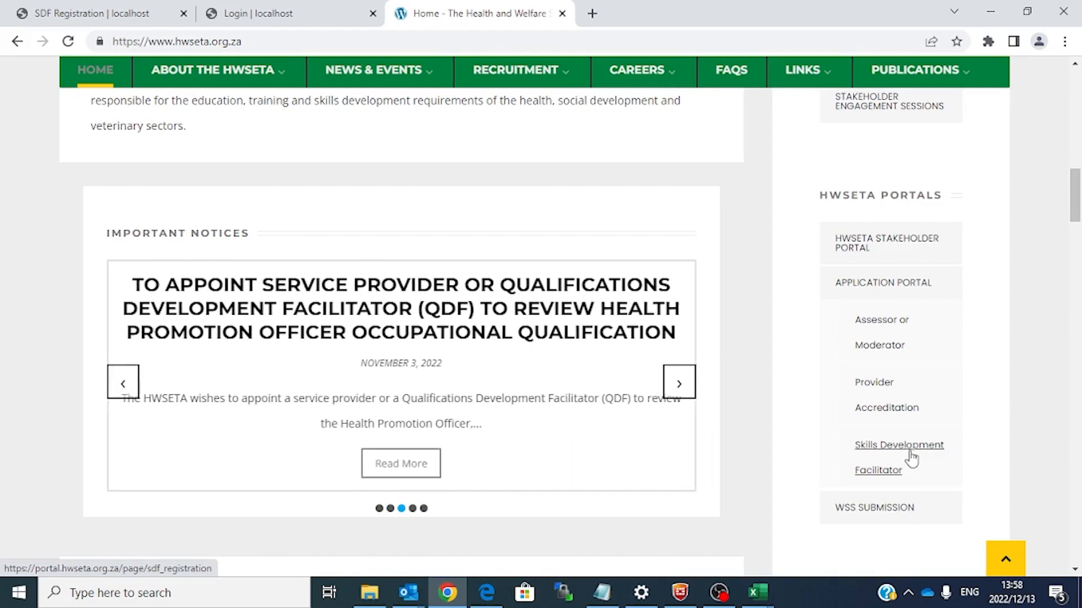
left_click_drag(1076, 206, 1079, 90)
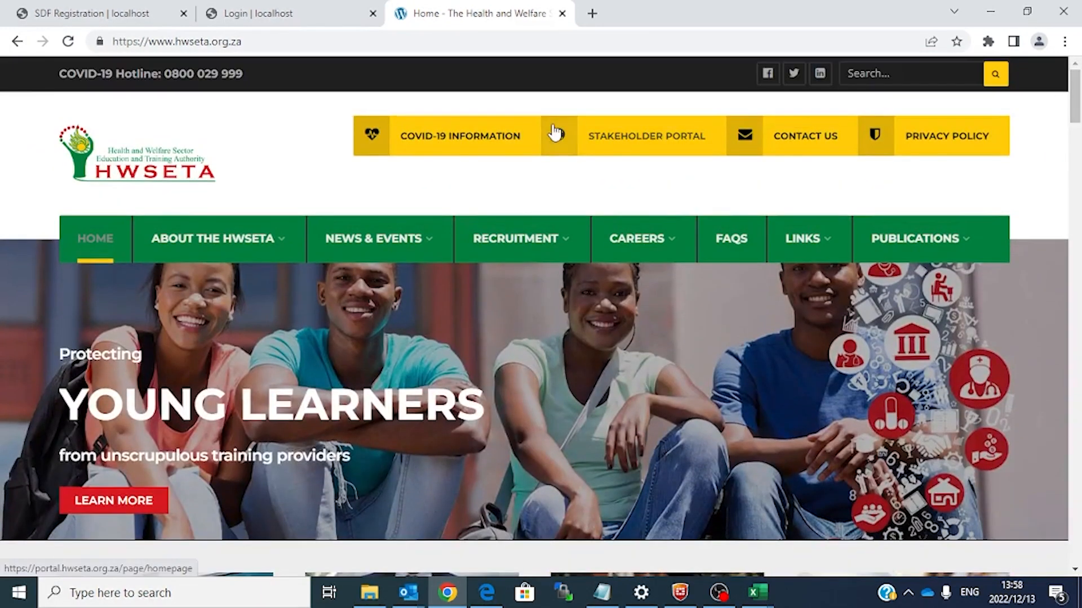
left_click(653, 135)
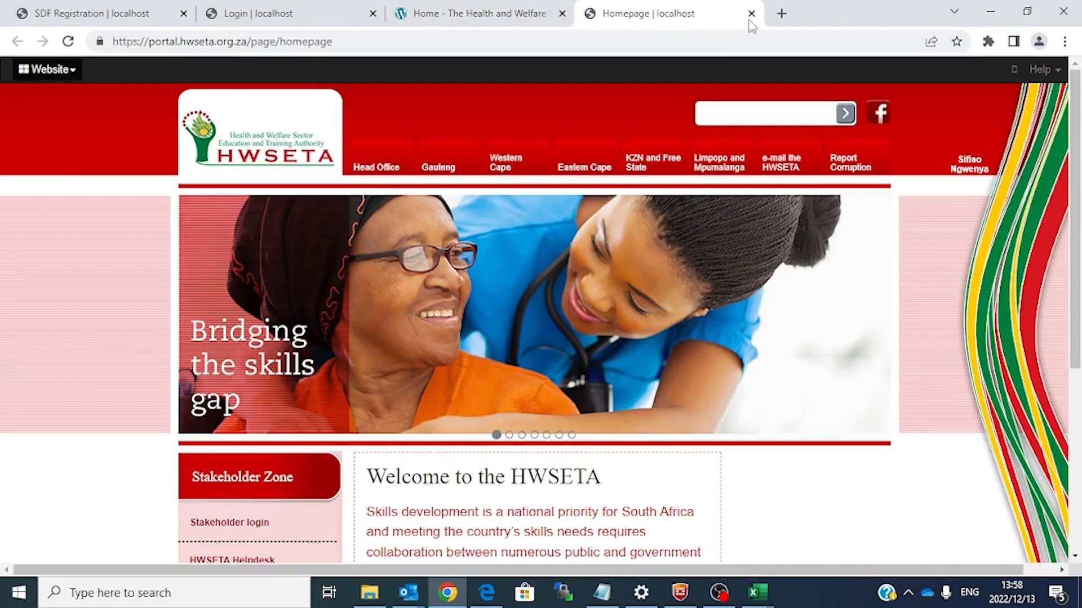
Step: Close the extra portal tab, reopen STAKEHOLDER PORTAL and go to the Stakeholder login form
left_click(752, 17)
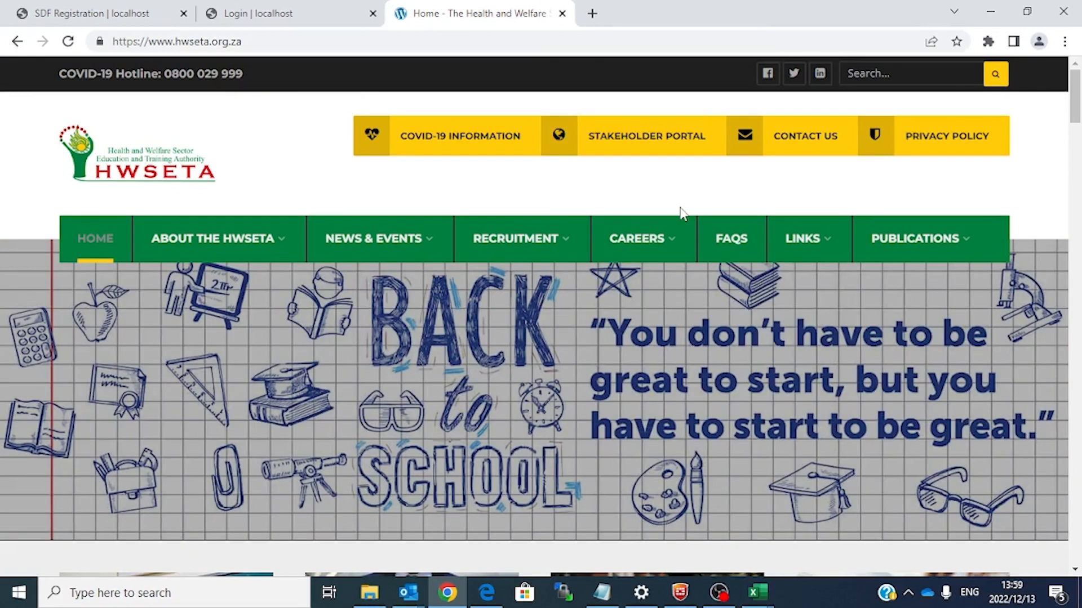
left_click(661, 137)
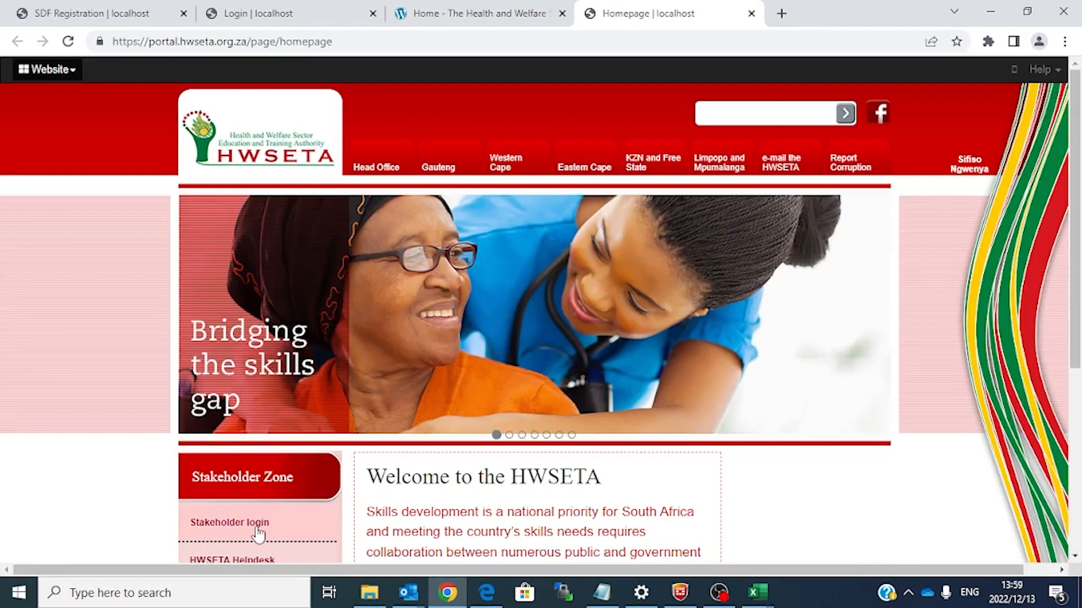
left_click(258, 532)
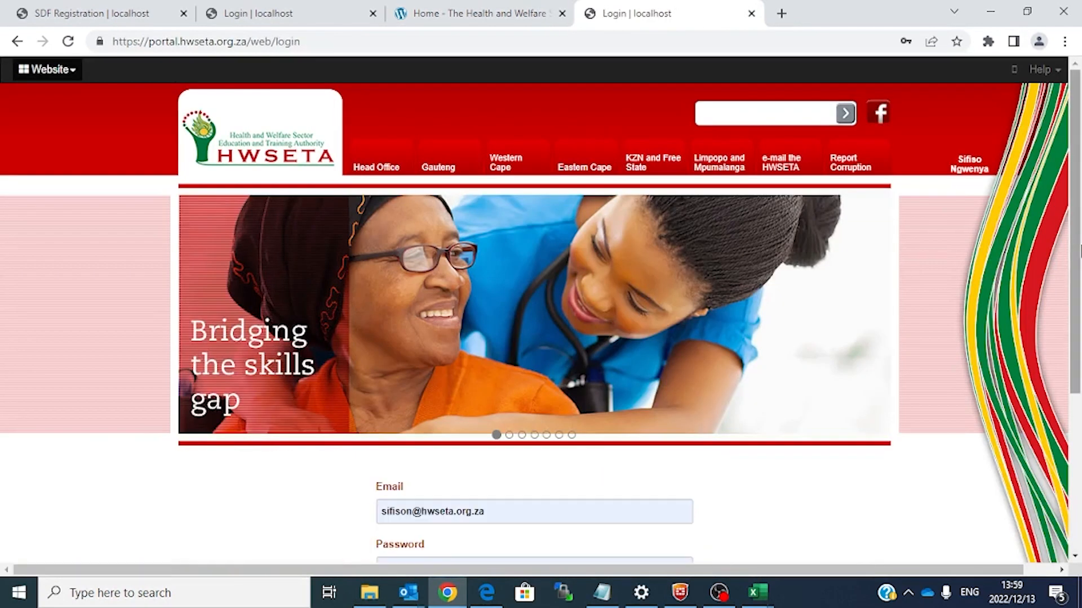
scroll(1079, 319, "down", 2)
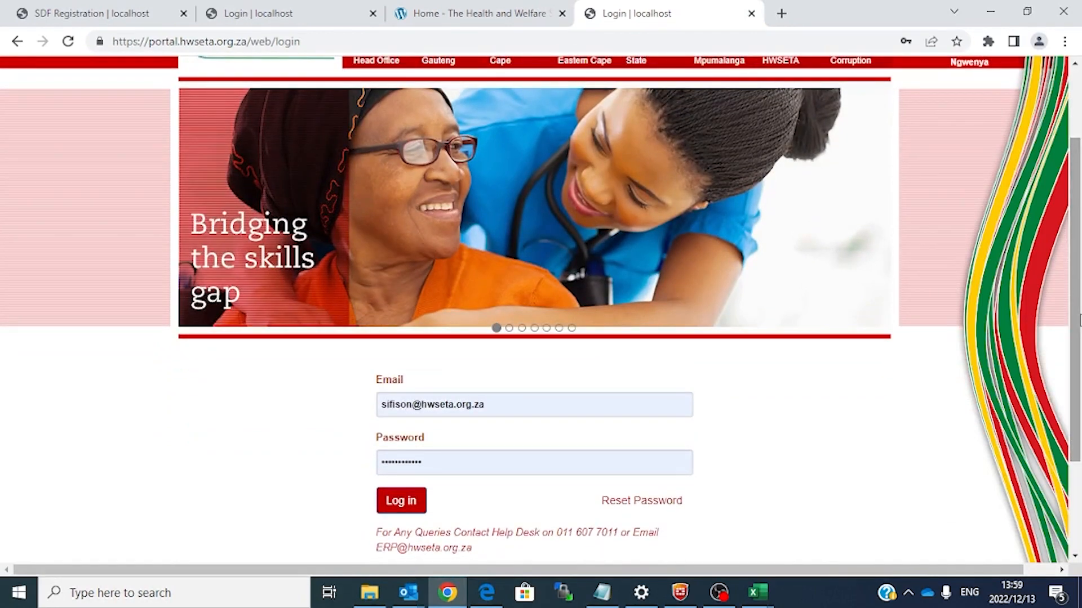
Step: Log in and open SDP > WSP to list the 10804 WSP Submission records
left_click(389, 506)
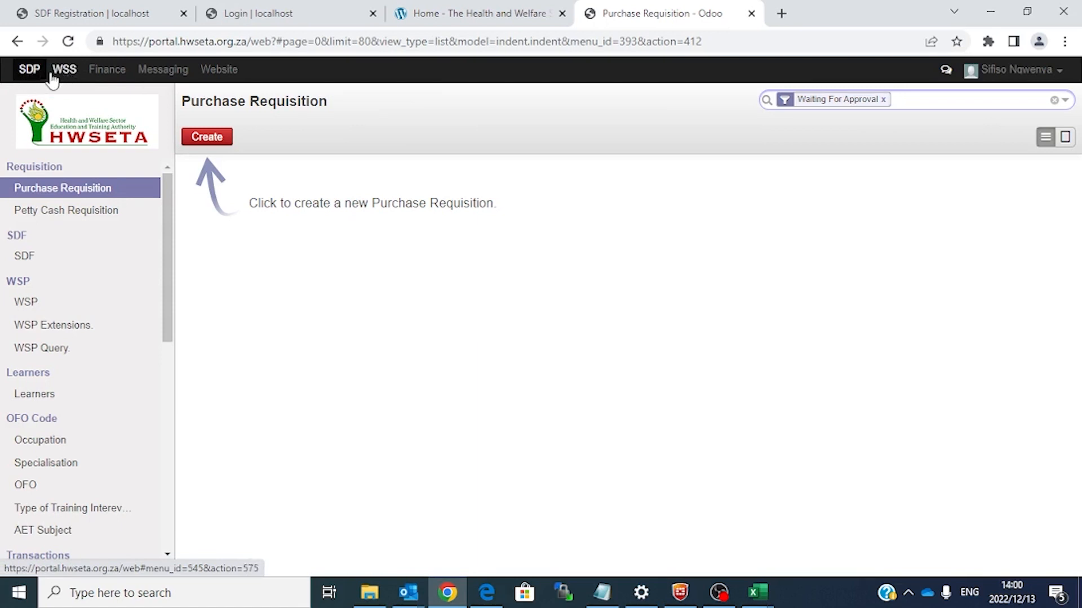
left_click(34, 79)
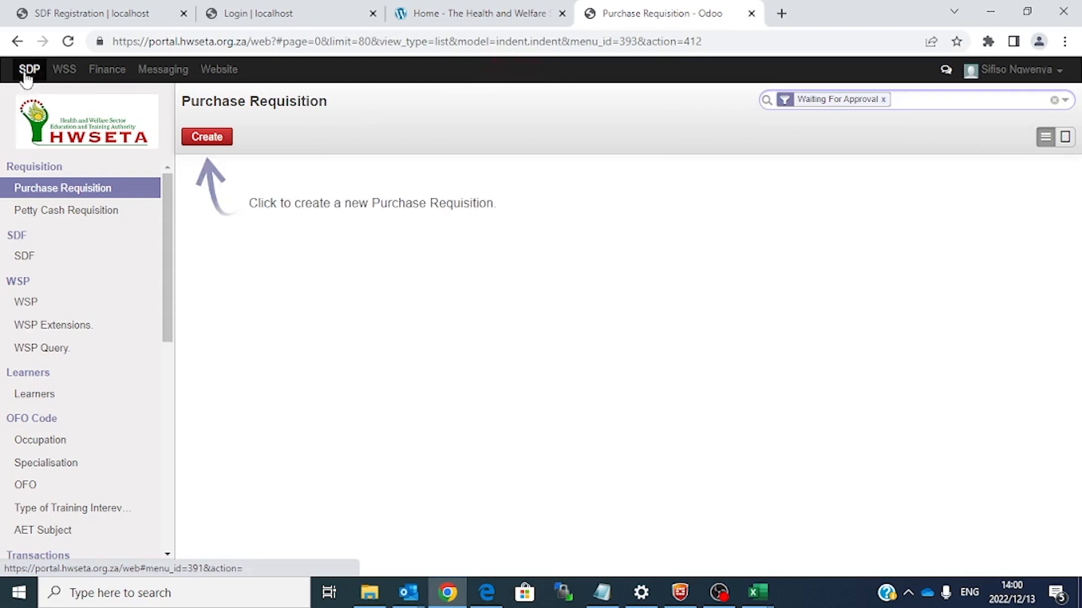
left_click(31, 307)
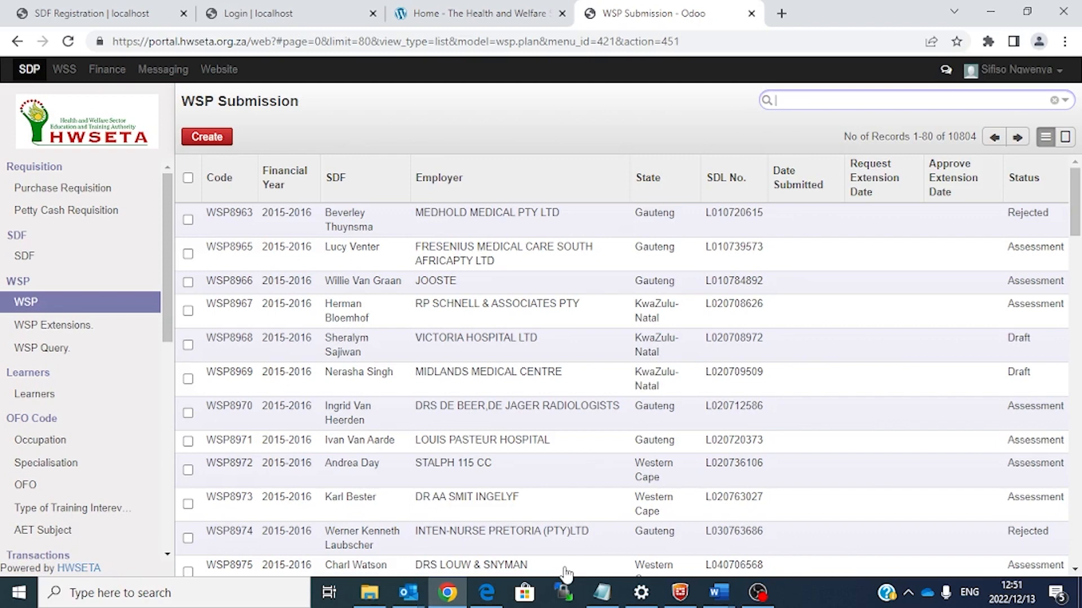
Step: Create a new WSP Submission, opening a Draft form for Financial Year 2023-2024
left_click(220, 137)
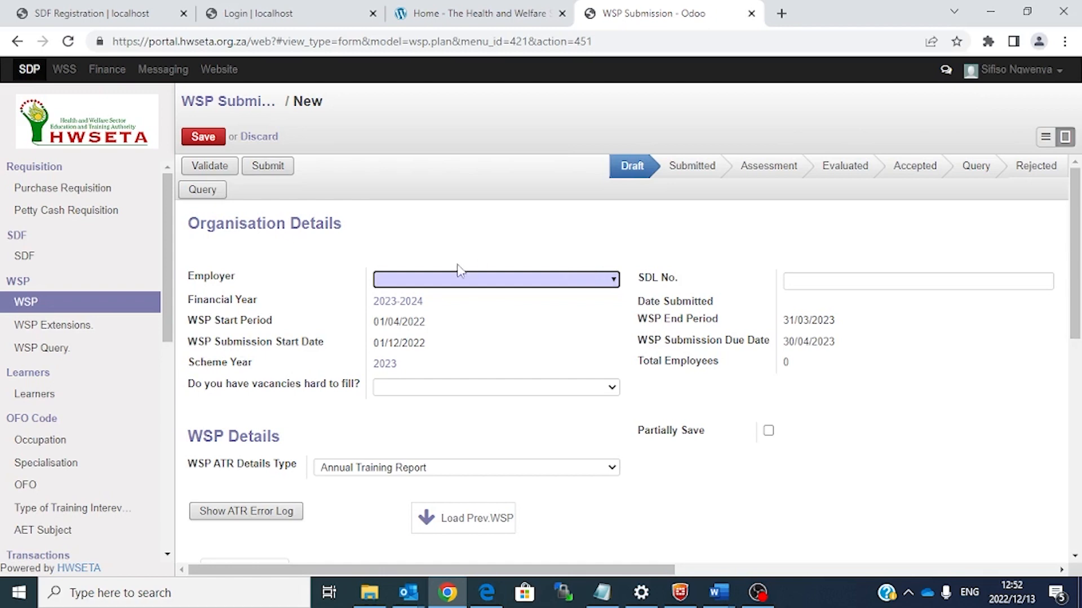
left_click(613, 280)
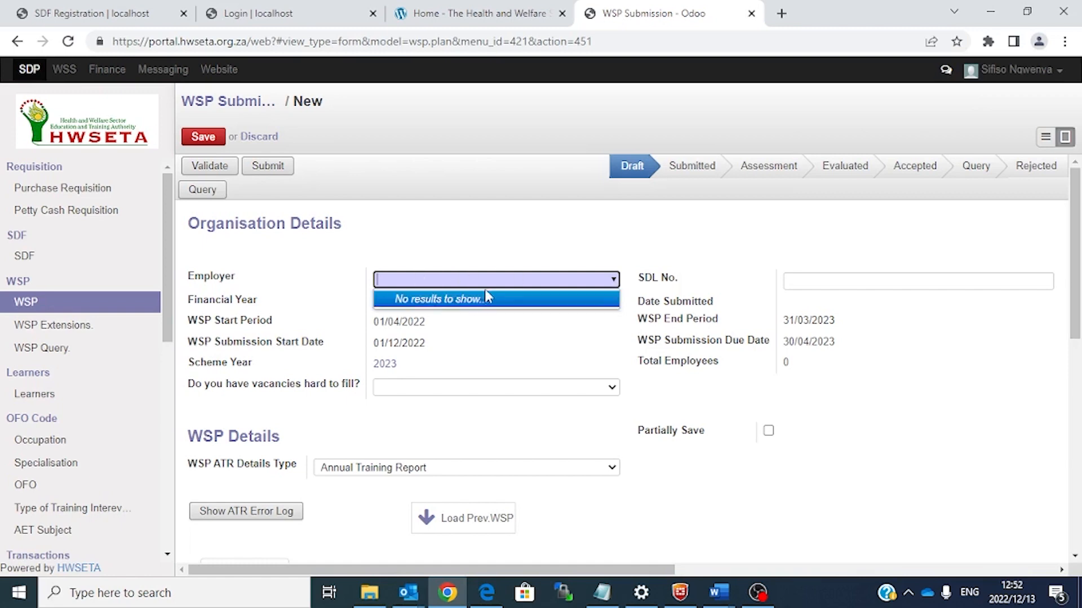
left_click(478, 314)
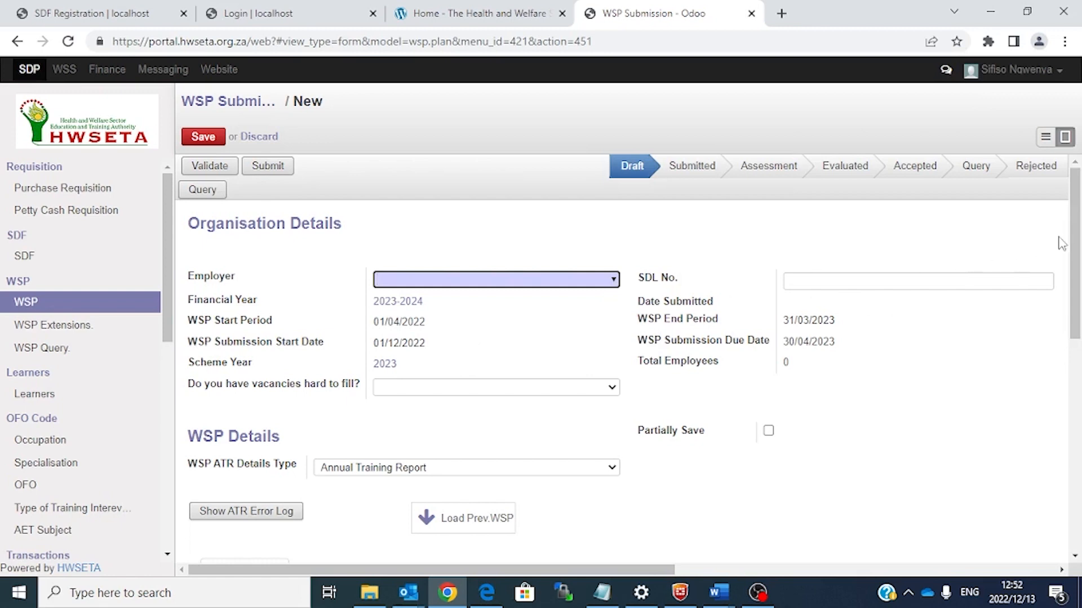
scroll(1080, 248, "down", 3)
scroll(1080, 248, "up", 3)
left_click(614, 280)
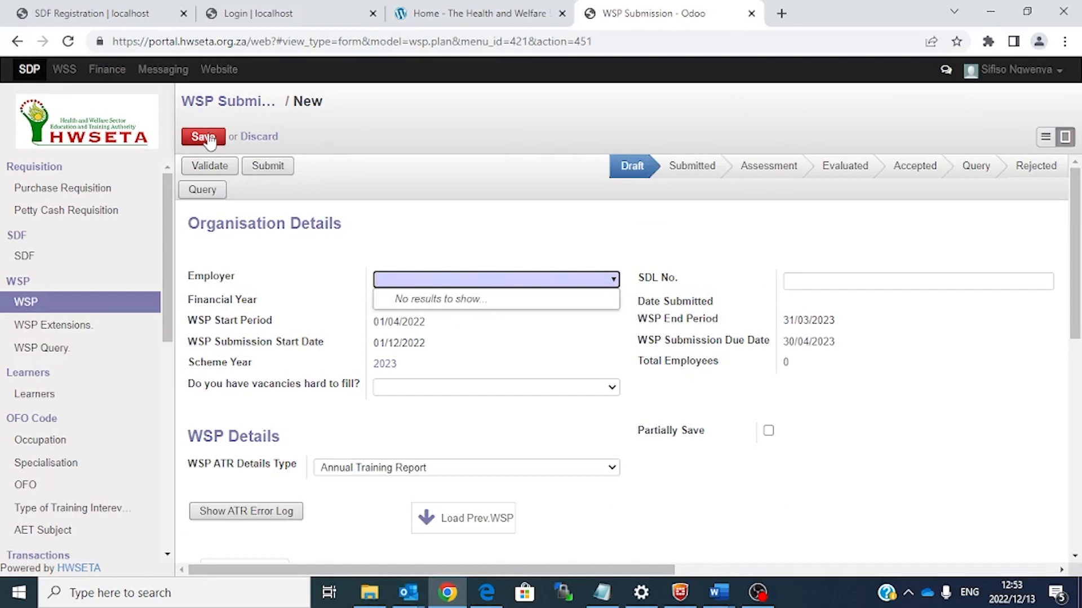
left_click_drag(1079, 267, 1079, 326)
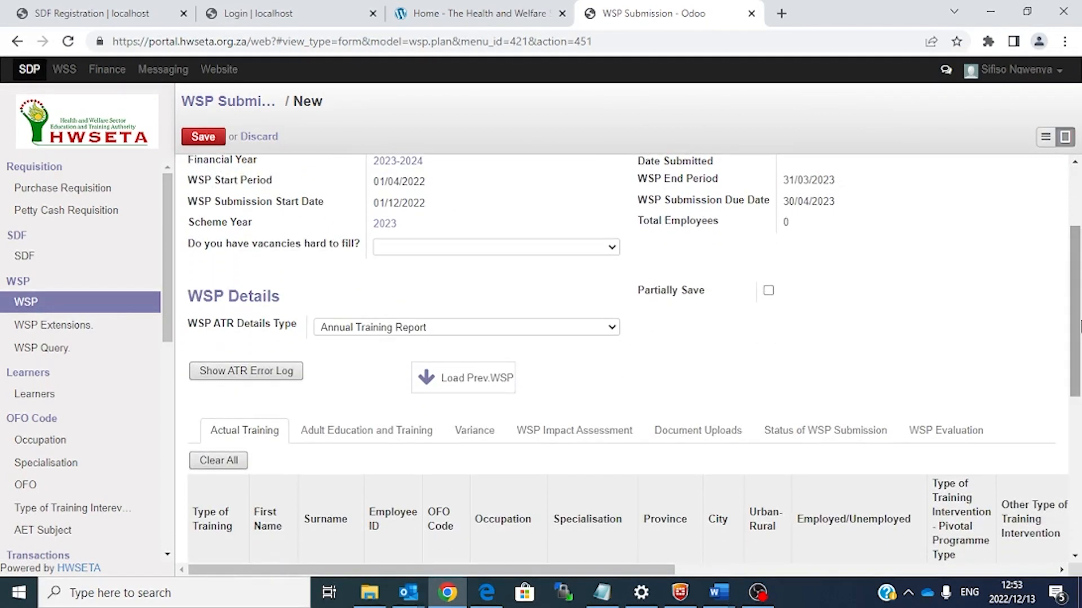
Step: Answer No to 'Do you have vacancies hard to fill?' and open the WSP ATR Details Type choices
left_click_drag(1079, 326, 1079, 348)
left_click(612, 199)
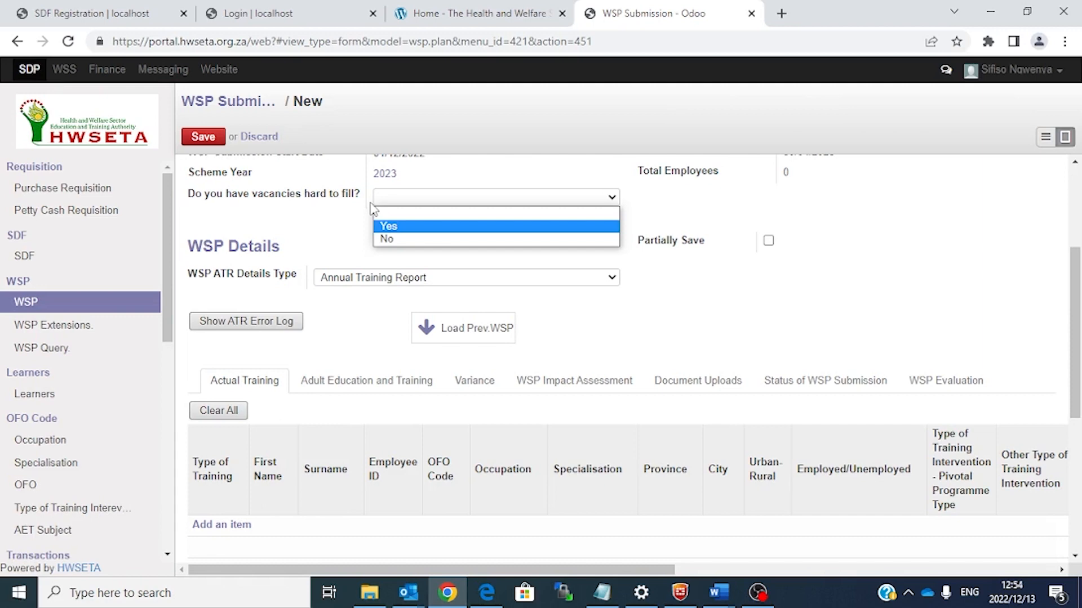
left_click(389, 242)
scroll(1080, 310, "down", 1)
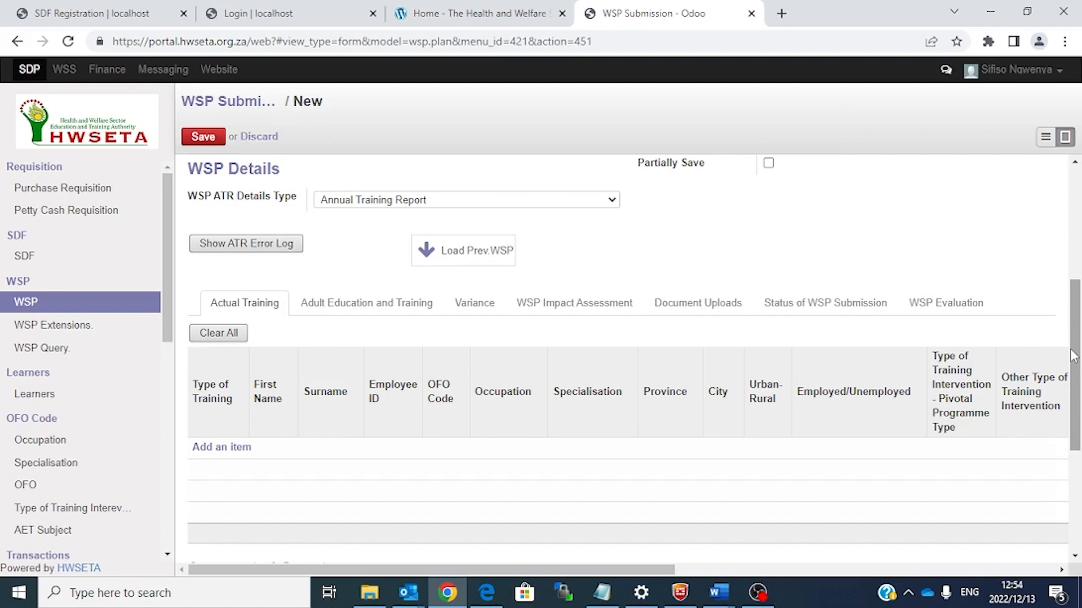
left_click(501, 201)
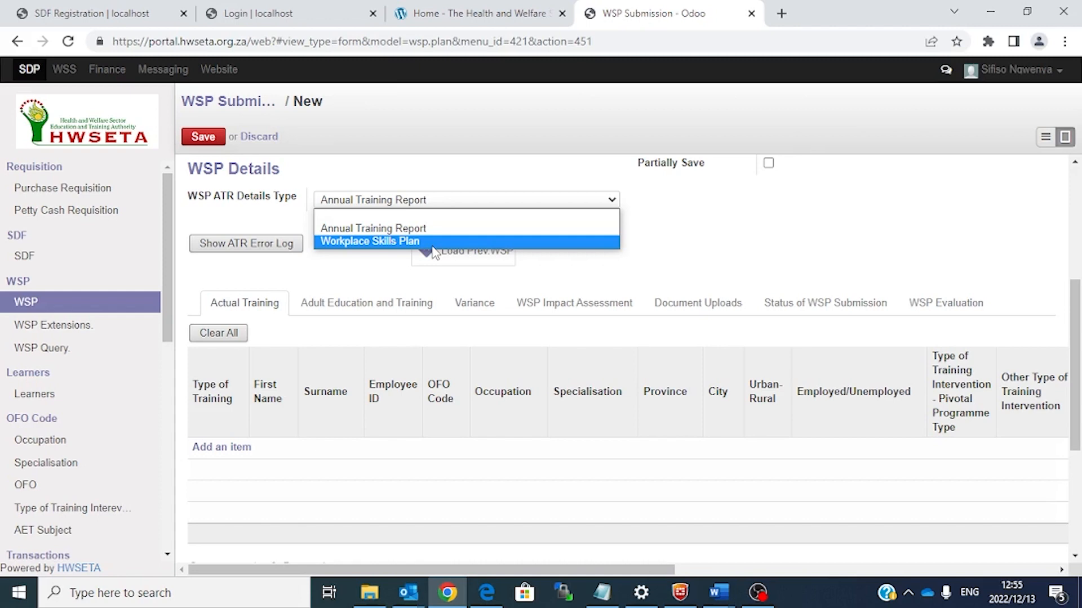
Step: Set WSP ATR Details Type to Workplace Skills Plan and add a blank row to Total Employment Profile
left_click(399, 242)
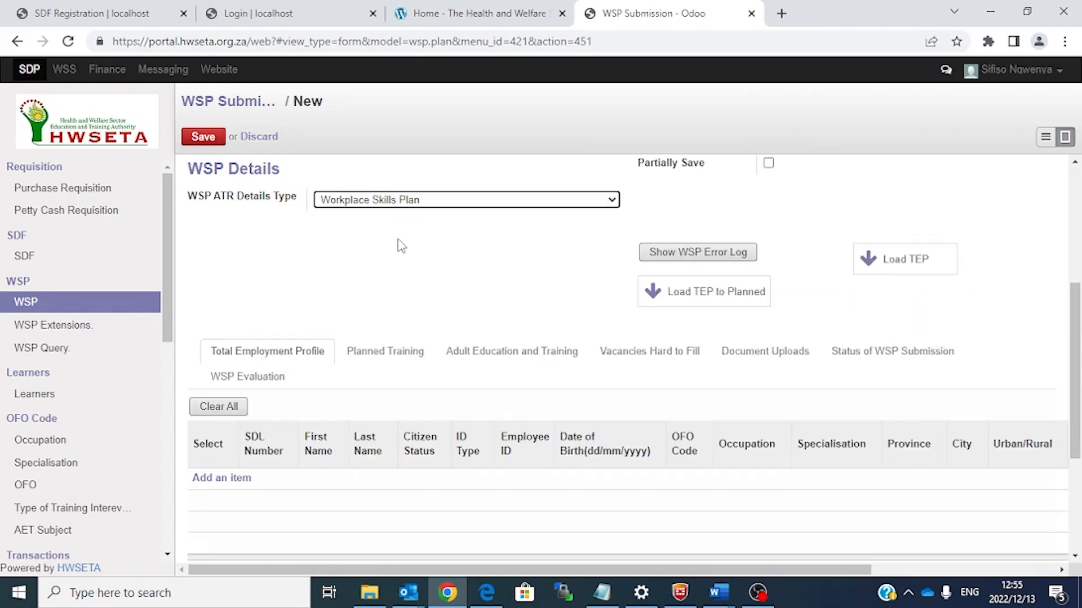
scroll(401, 248, "up", 1)
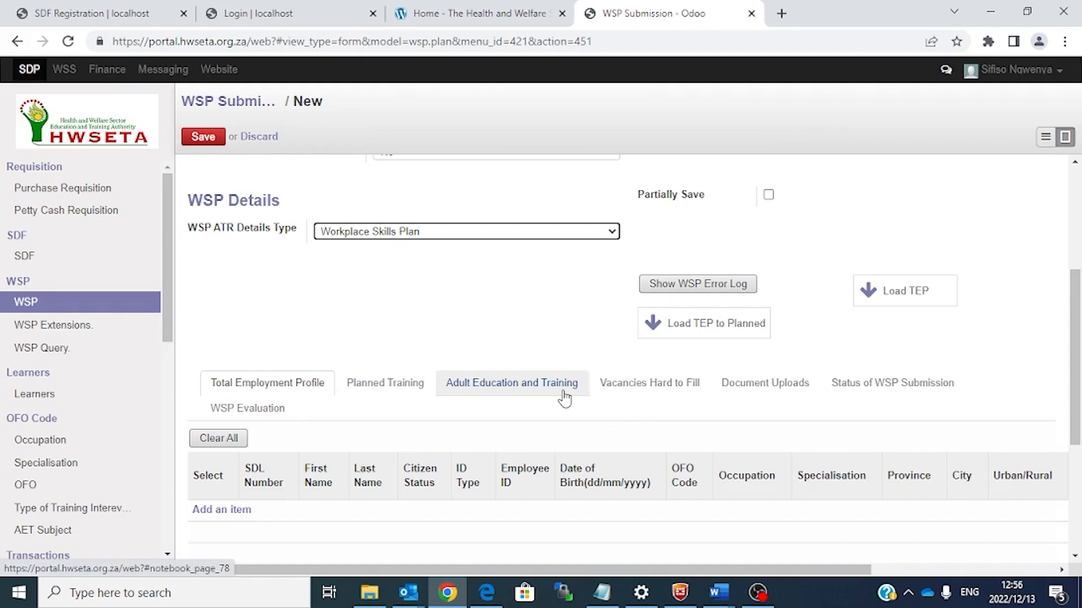
left_click(262, 385)
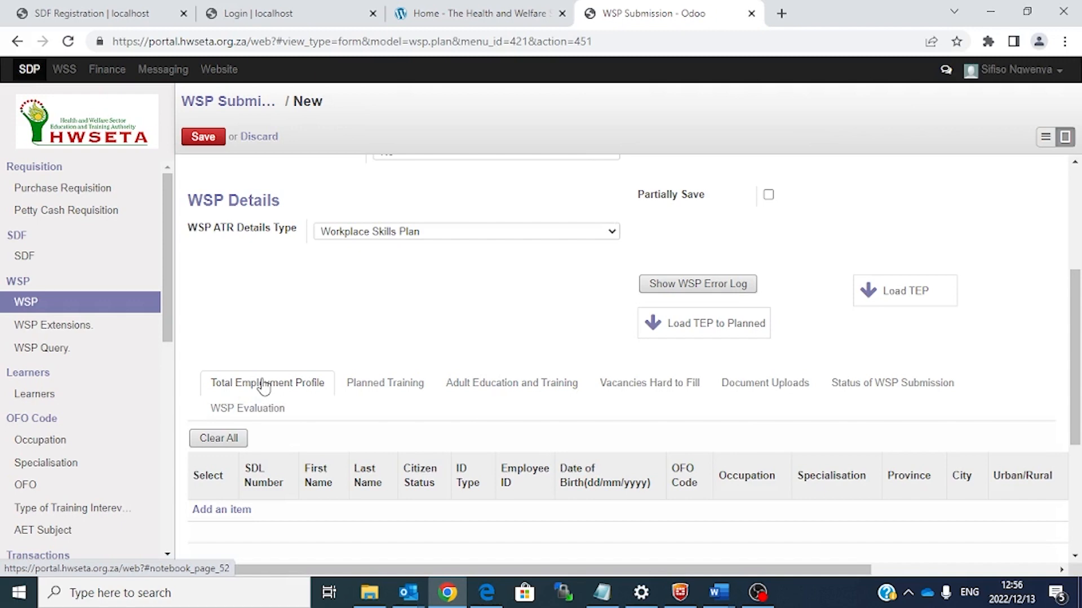
left_click_drag(1079, 305, 1079, 354)
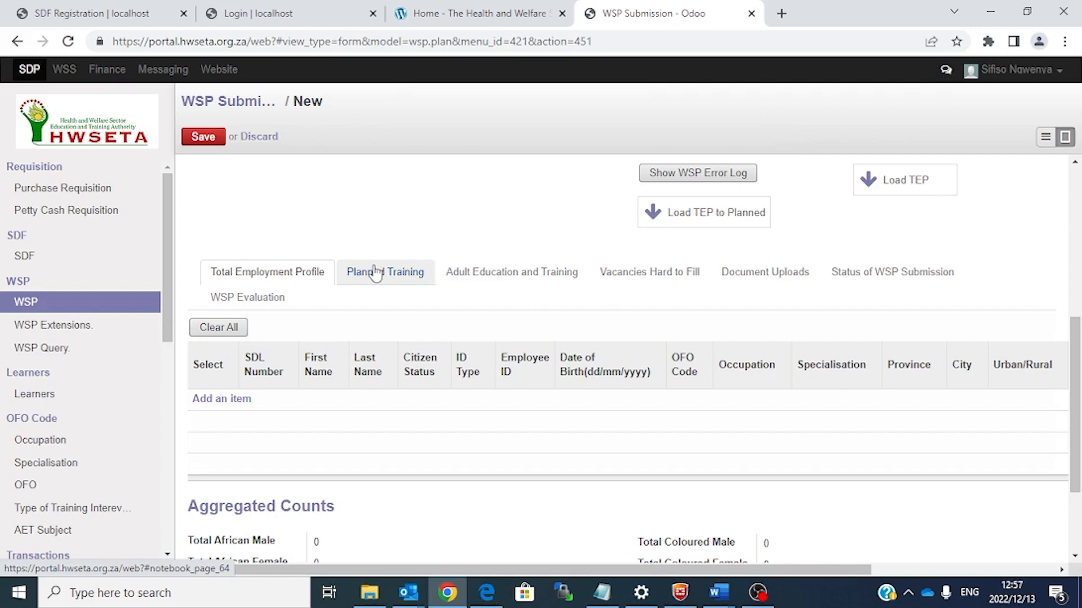
left_click(214, 399)
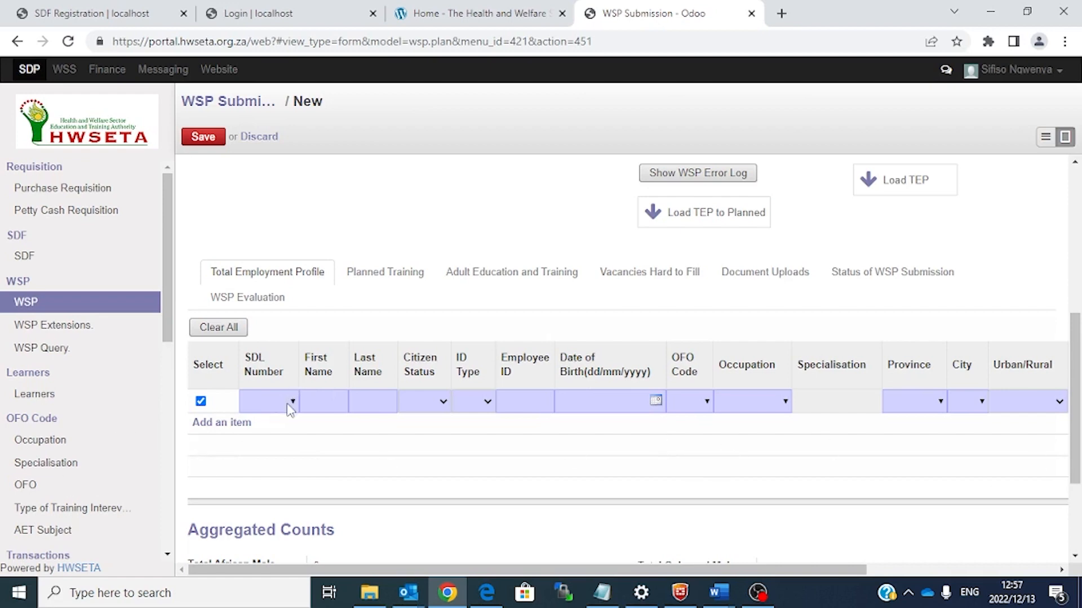
Step: Enter the employee's first and last name on the new employment row
left_click(289, 406)
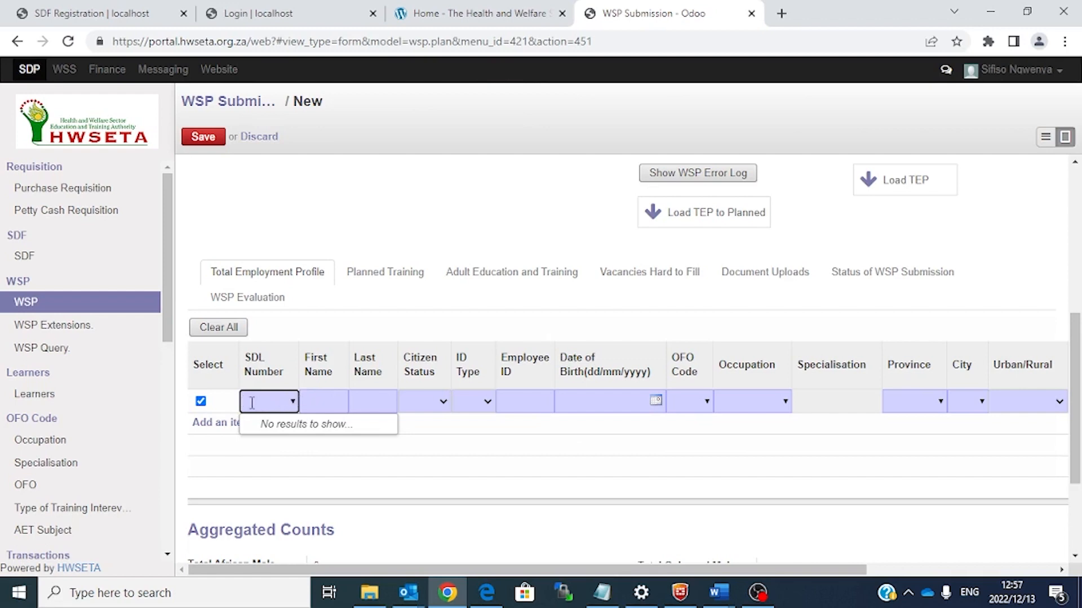
left_click(329, 395)
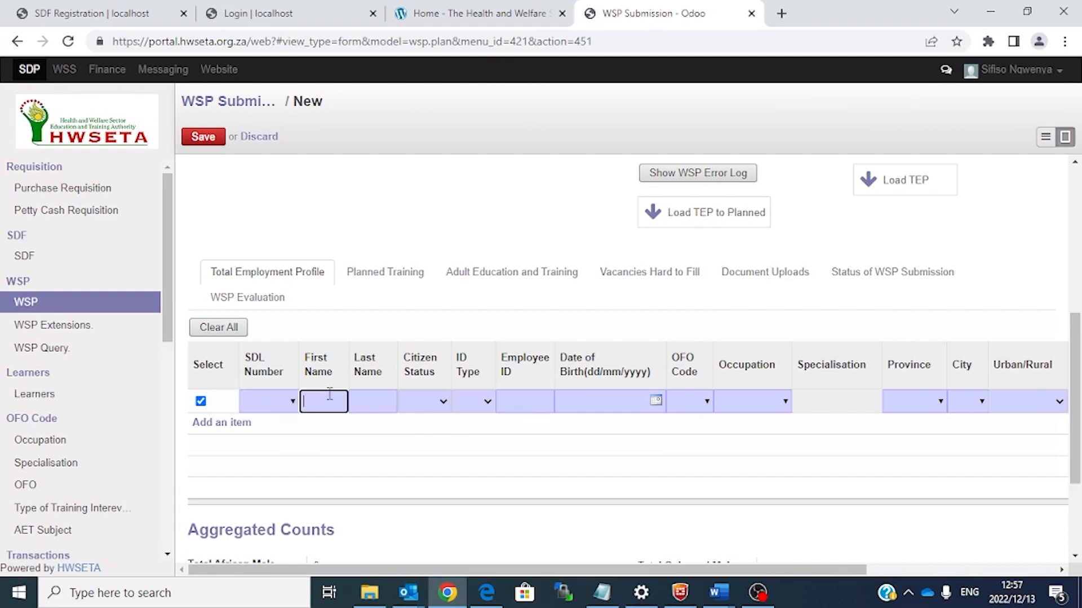
key("Tab")
key("Tab")
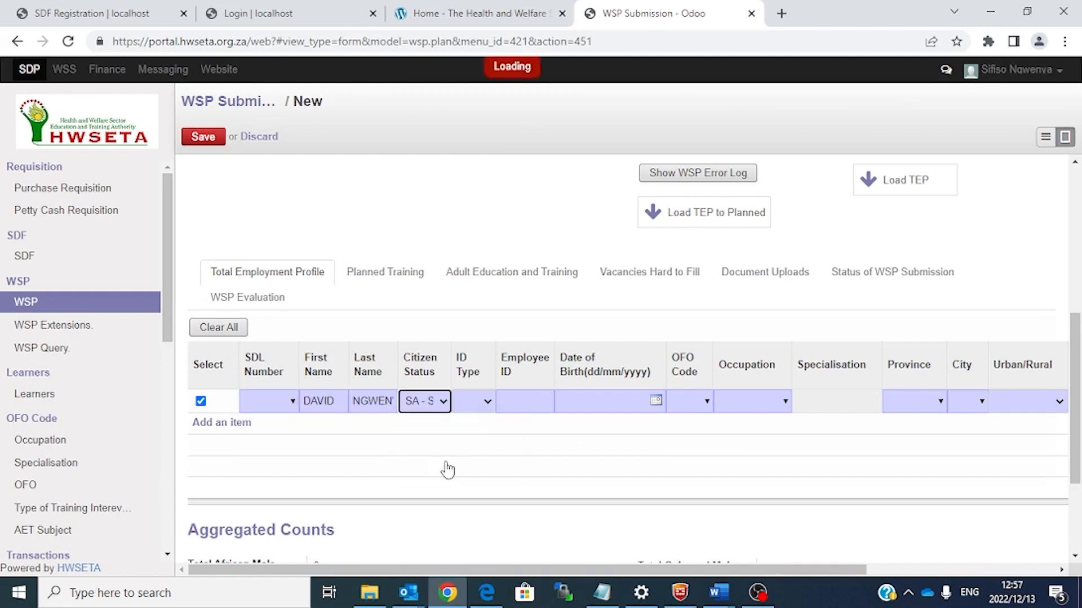
left_click(487, 400)
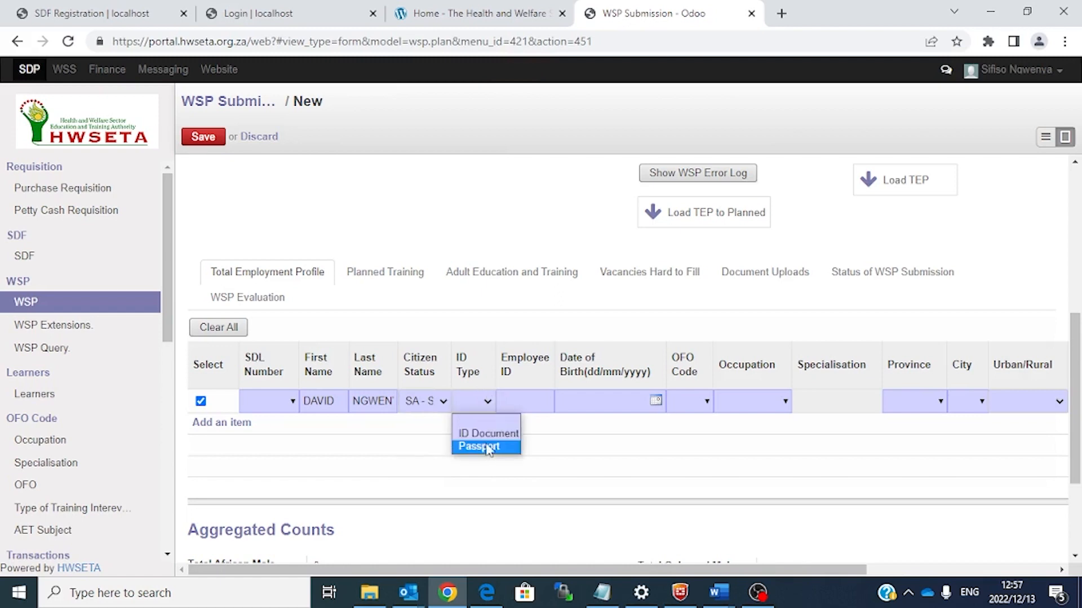
left_click(488, 433)
left_click(485, 402)
left_click(534, 392)
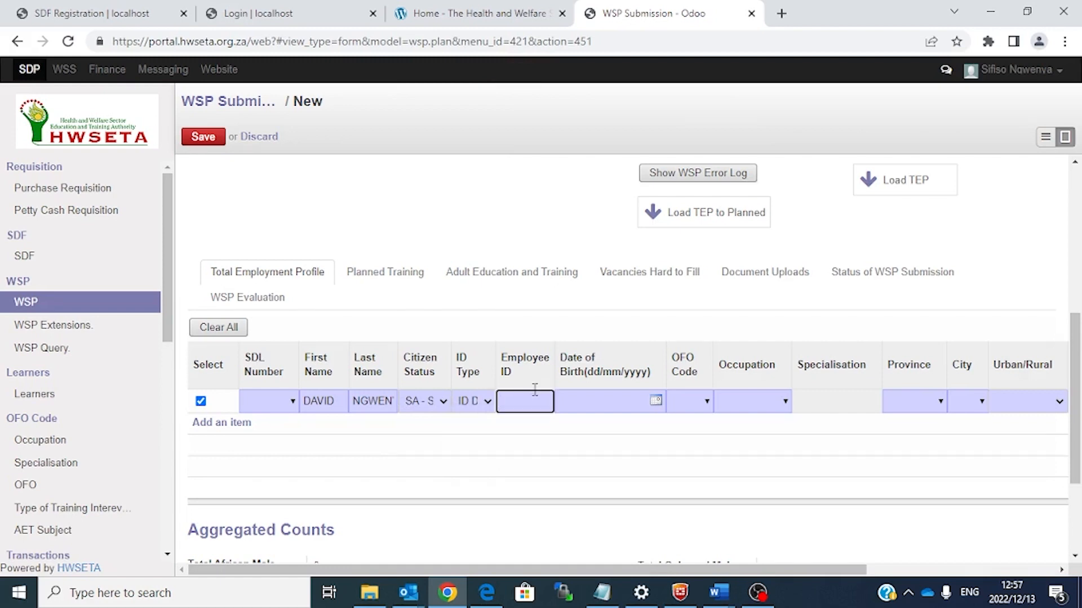
key("ctrl+v")
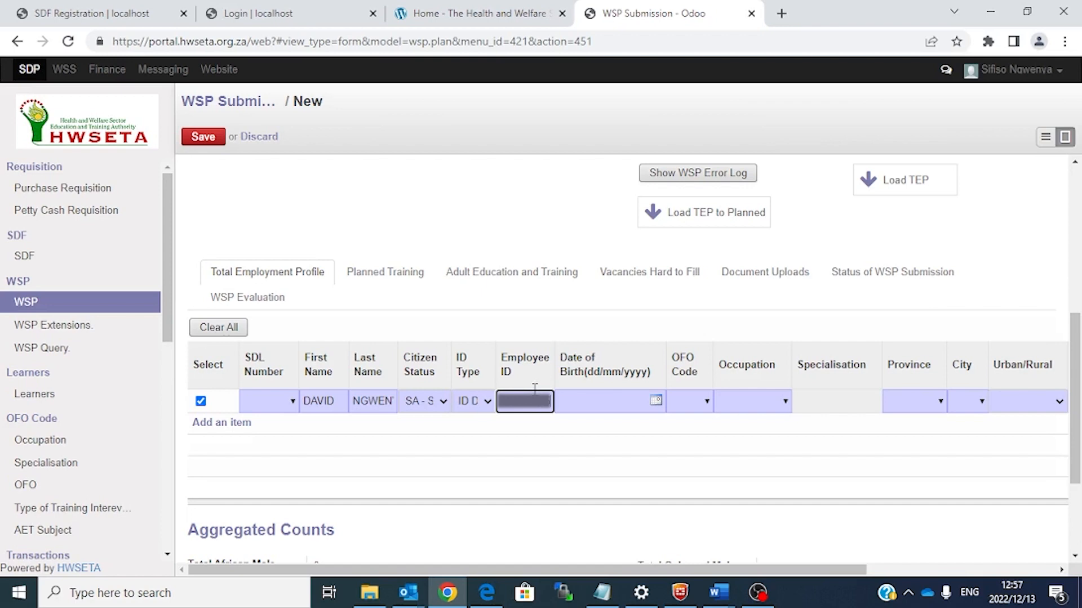
left_click(635, 460)
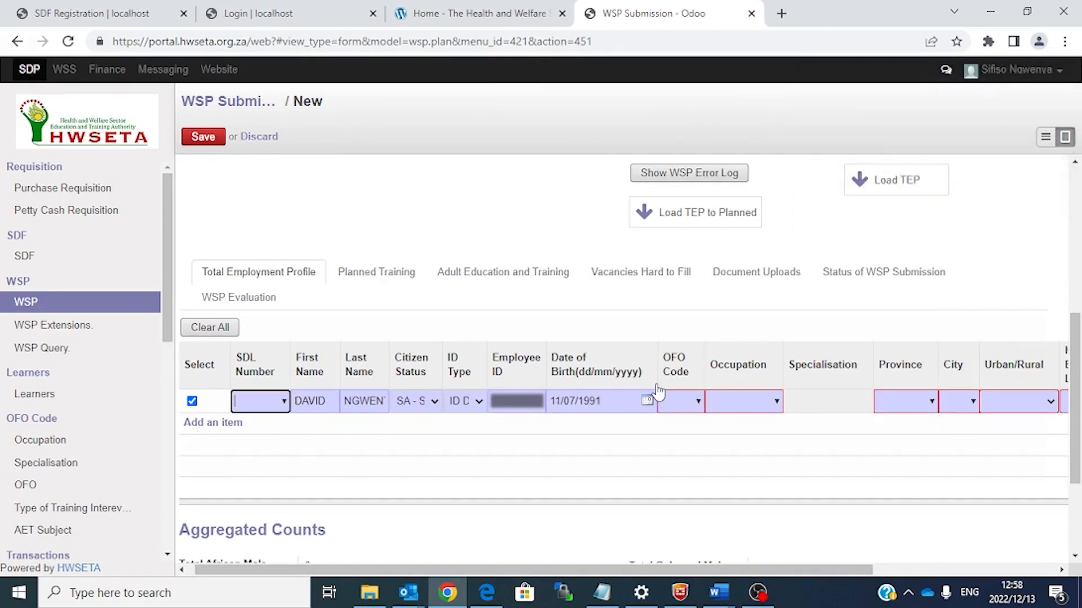
left_click(696, 402)
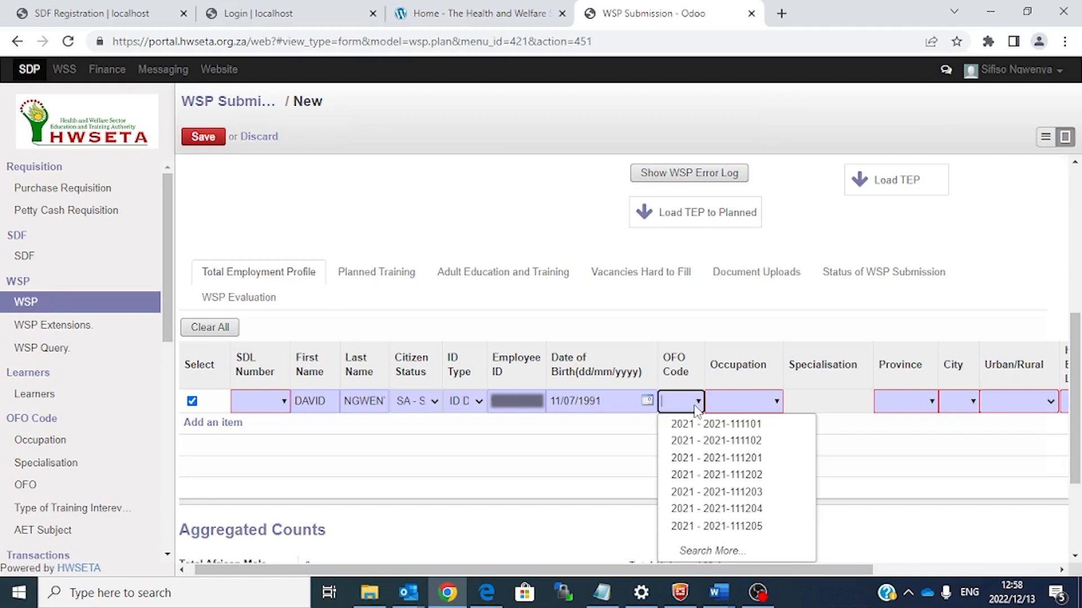
left_click(720, 554)
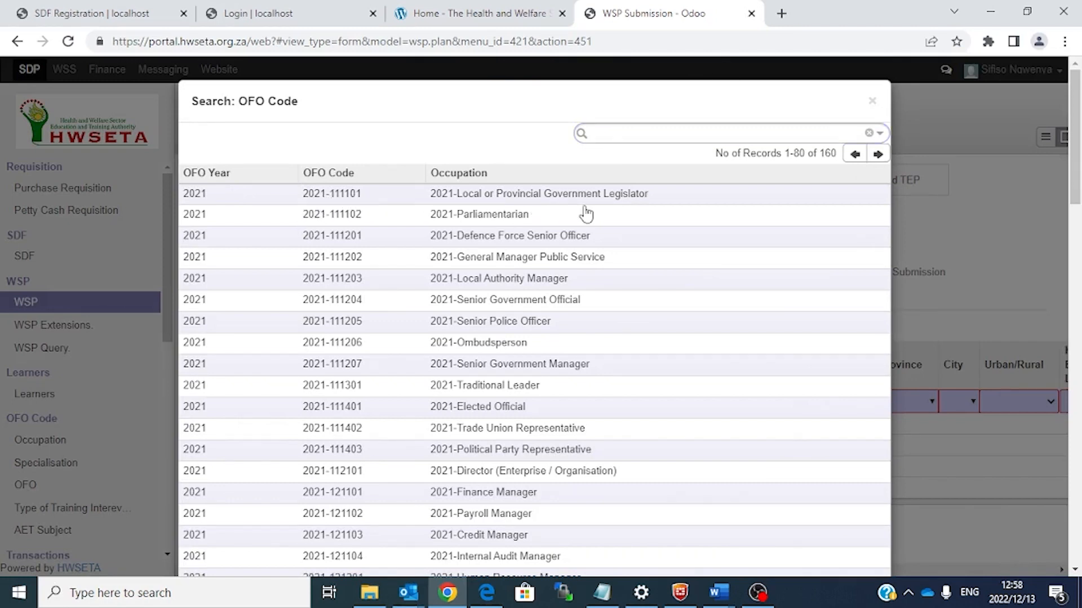
left_click(873, 102)
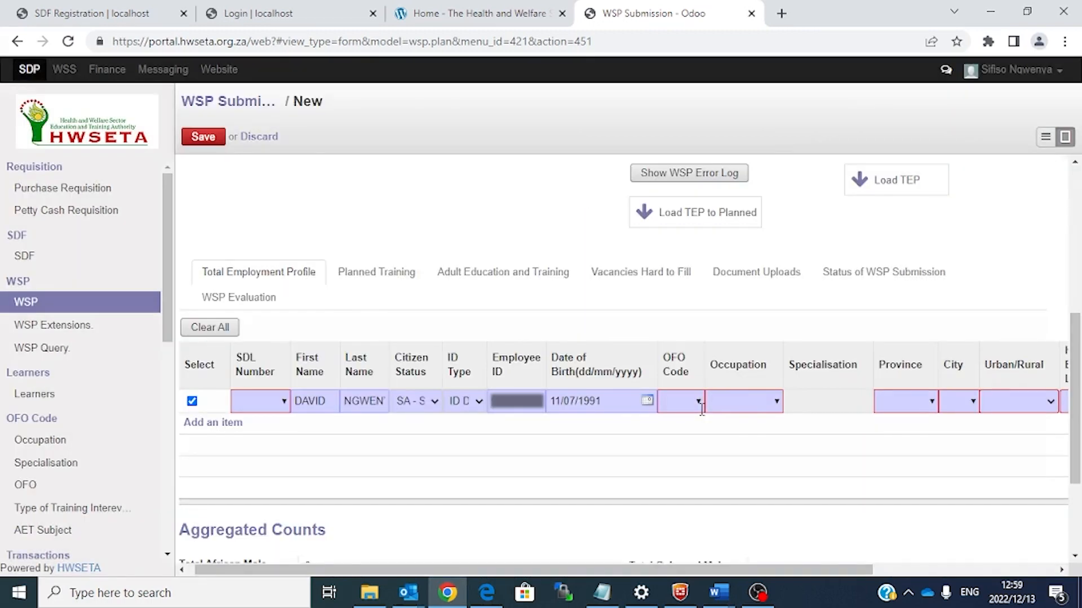
left_click(699, 402)
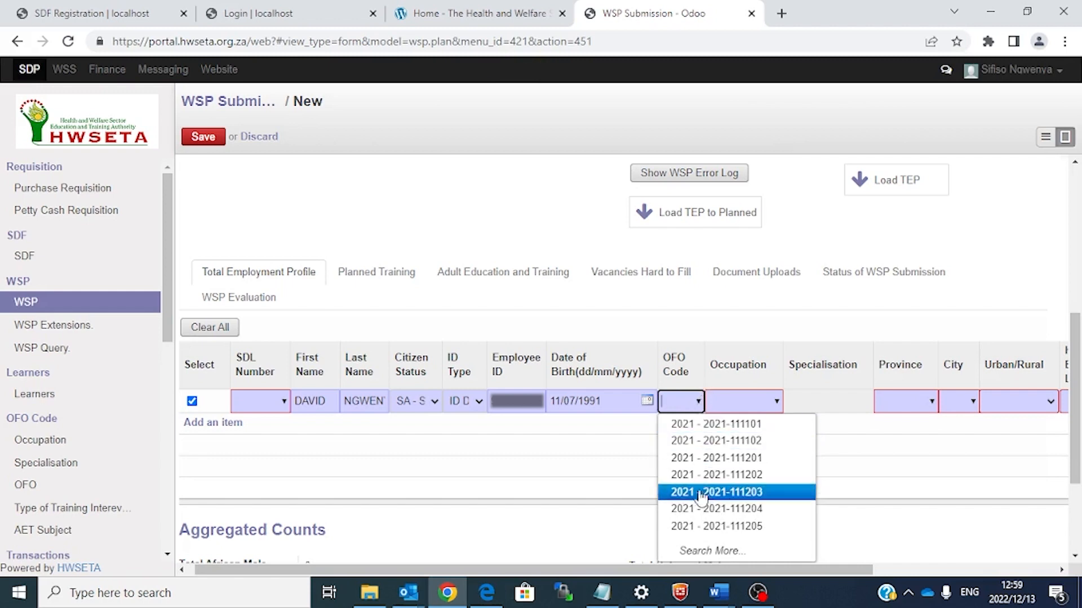
left_click(710, 553)
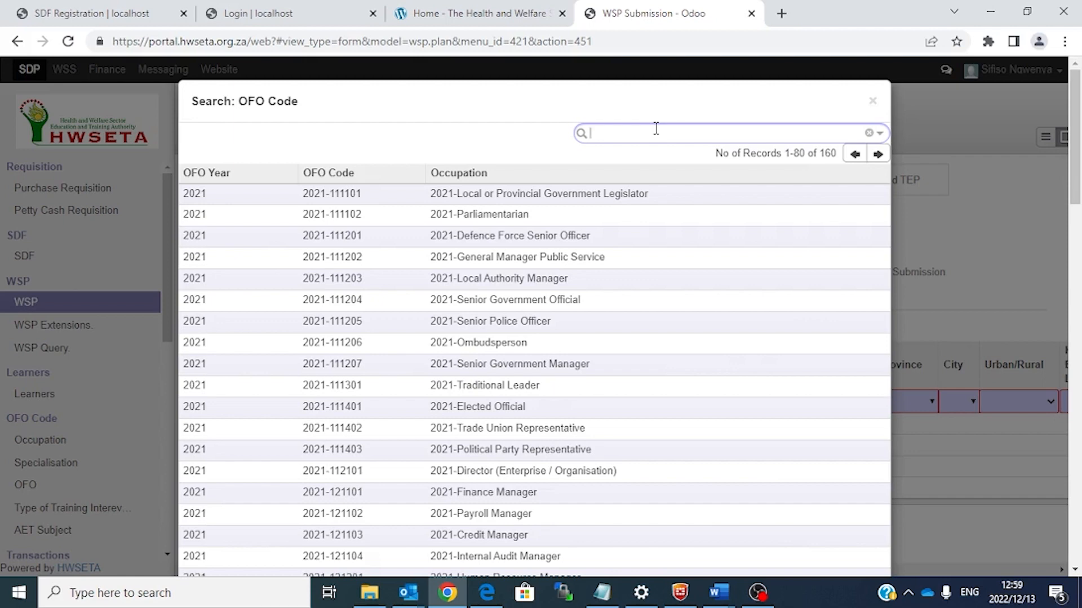
type("PHO")
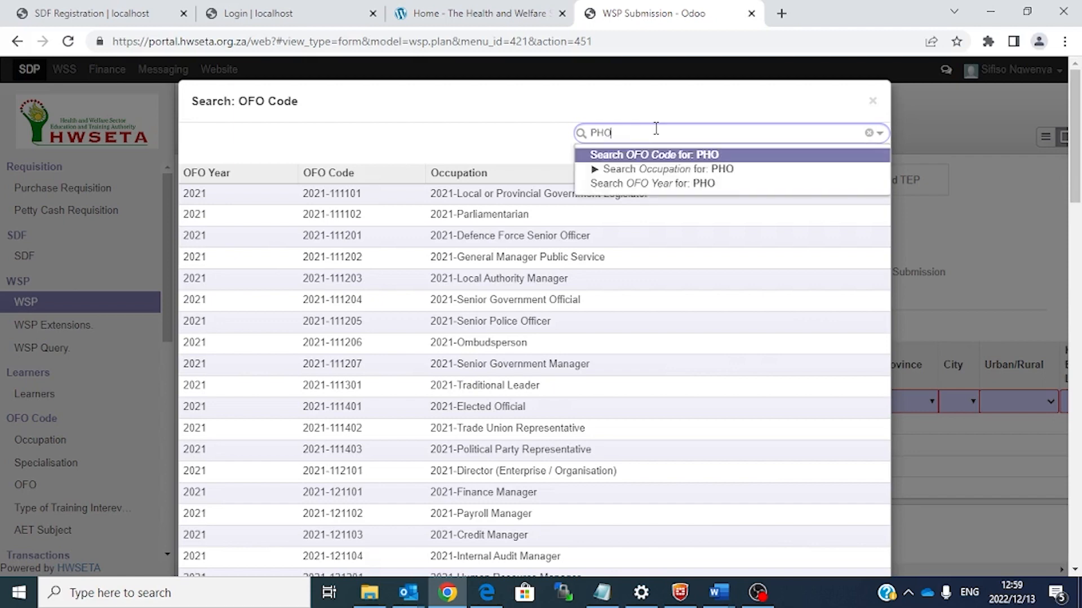
type("TOGRAPHER")
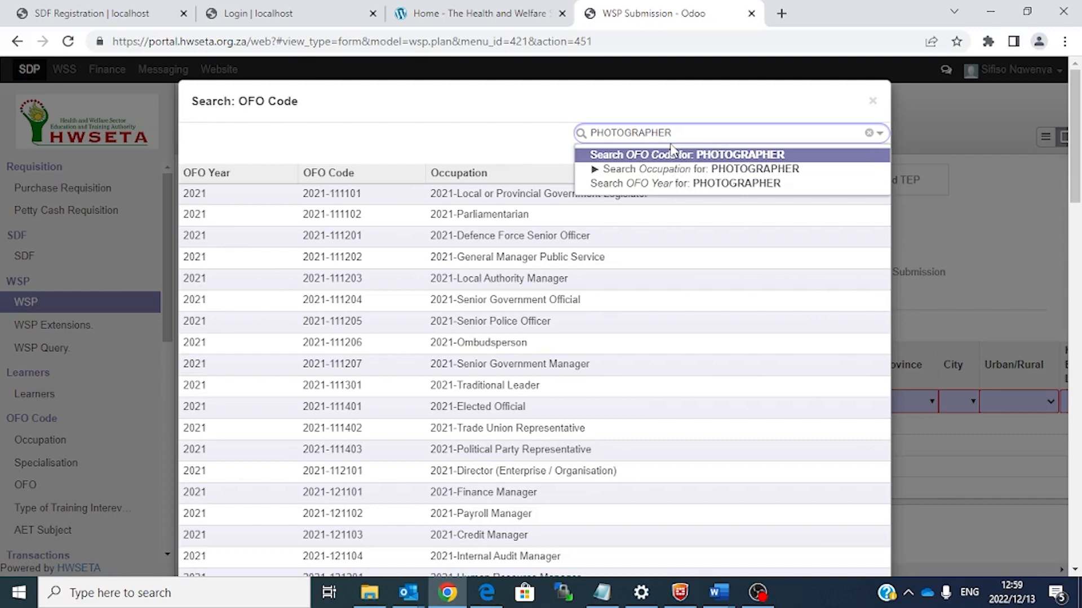
left_click(711, 171)
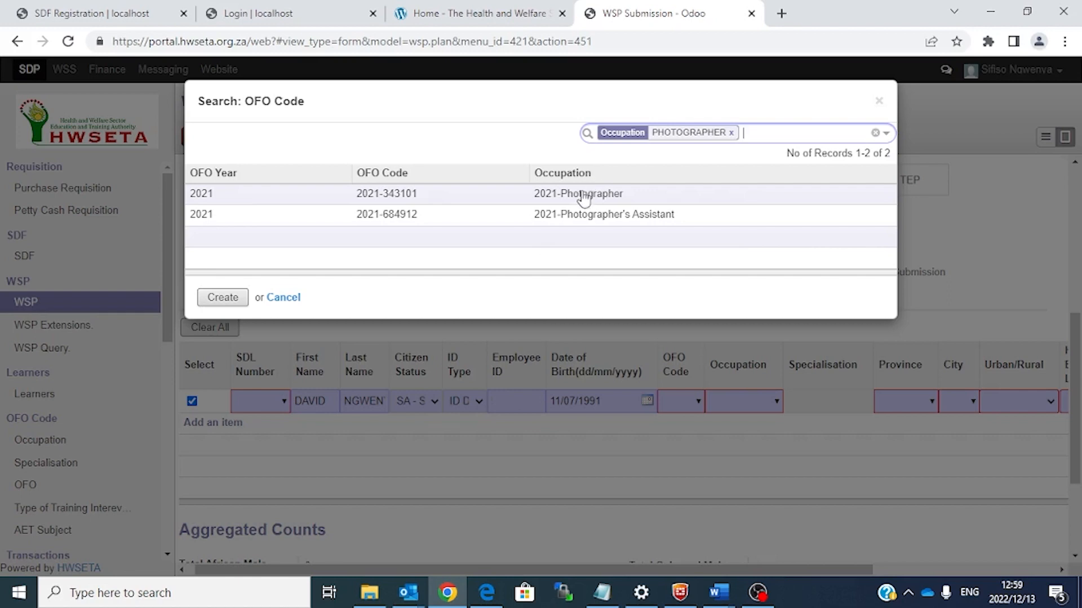
left_click(582, 194)
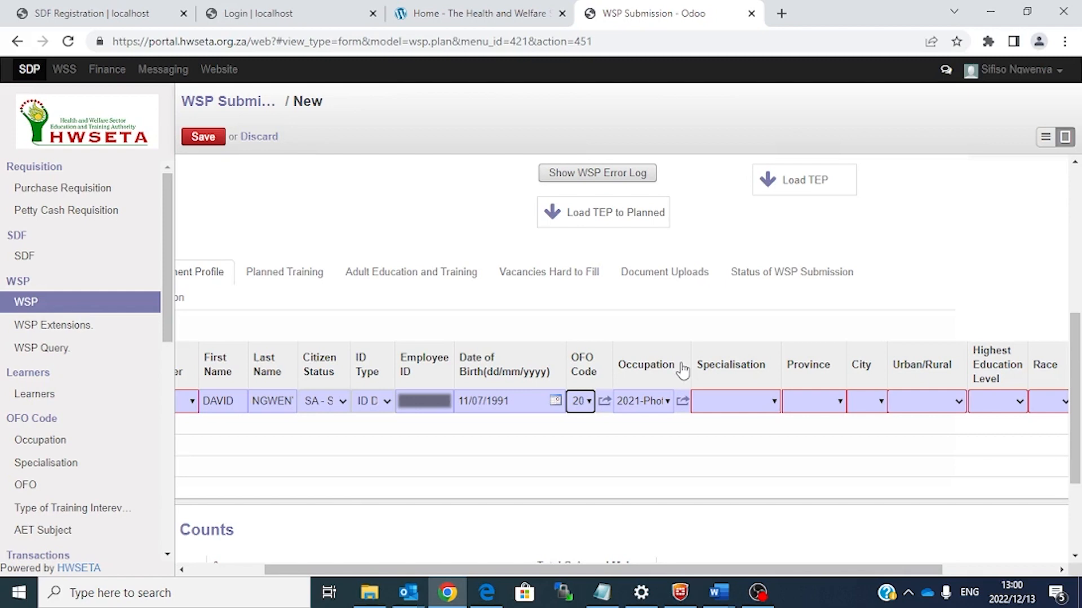
Step: Set specialisation to Sports Photographer, province to Gauteng and city to Alberton
left_click(774, 402)
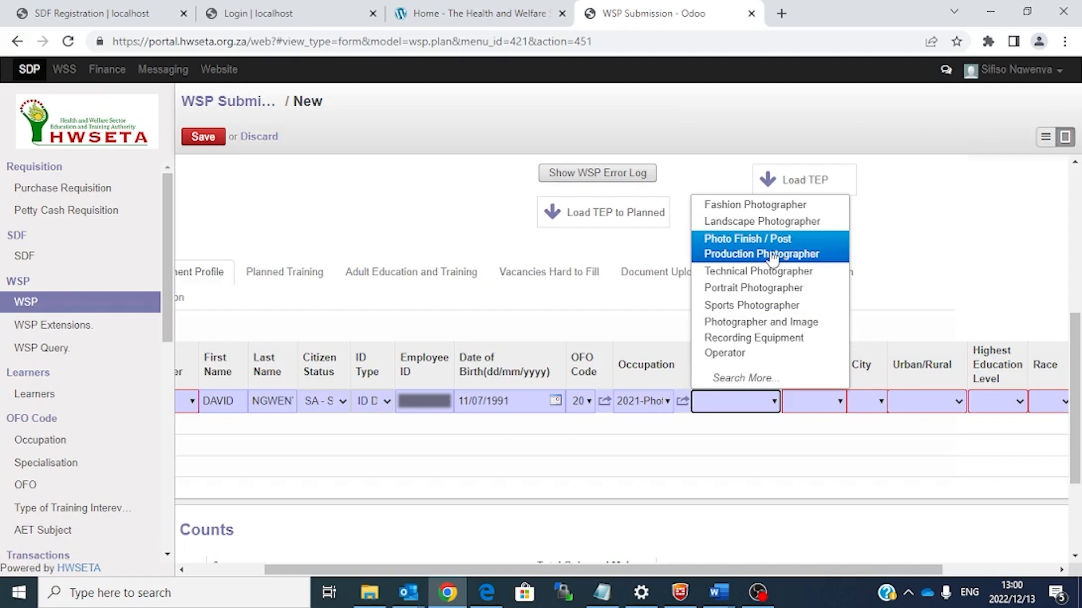
left_click(754, 306)
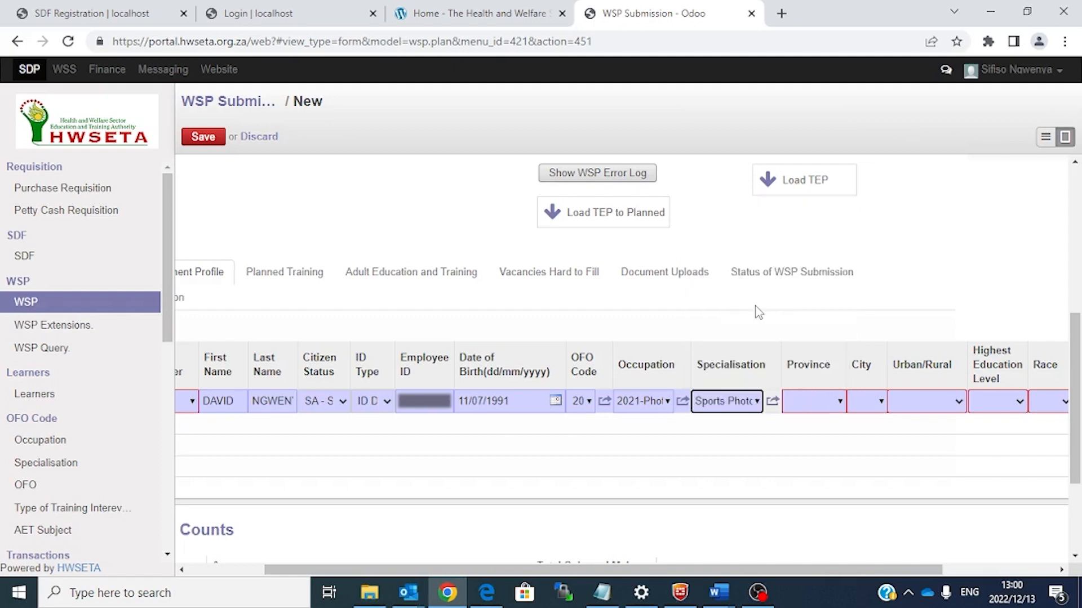
key("Tab")
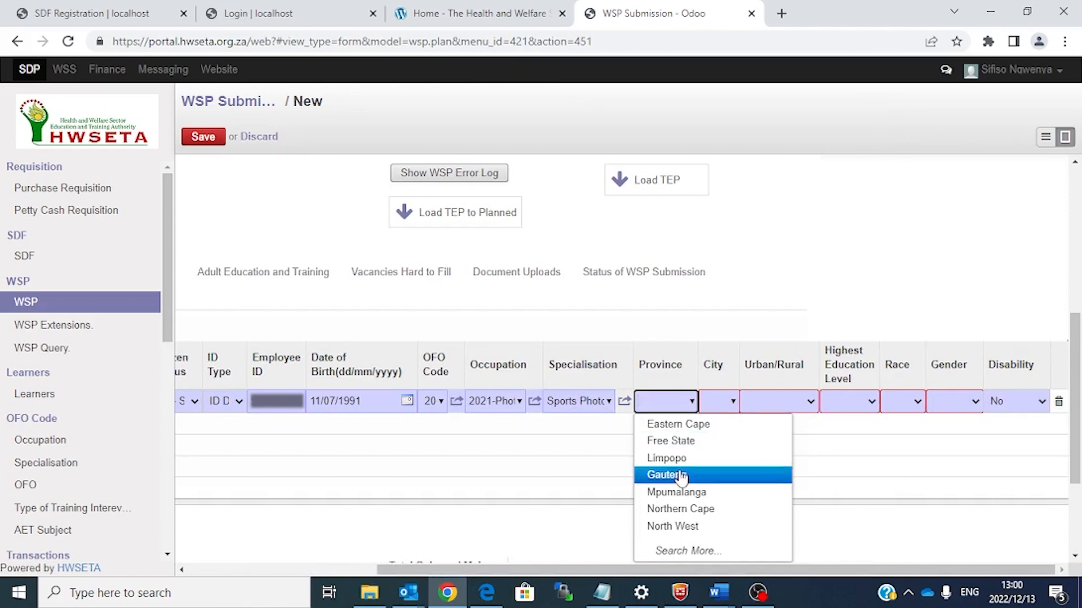
left_click(679, 476)
left_click(740, 407)
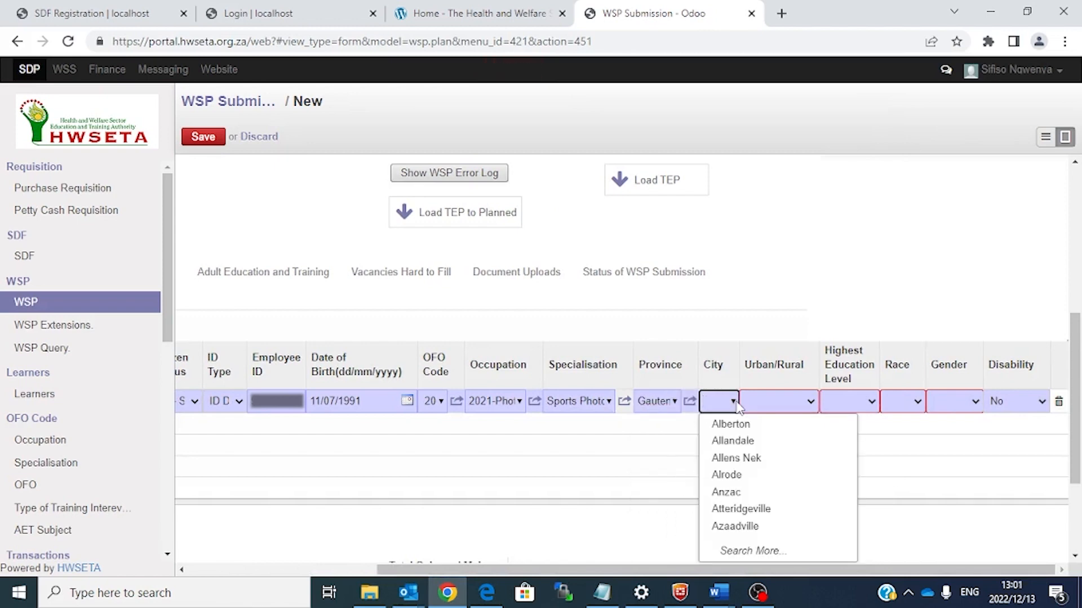
left_click(732, 430)
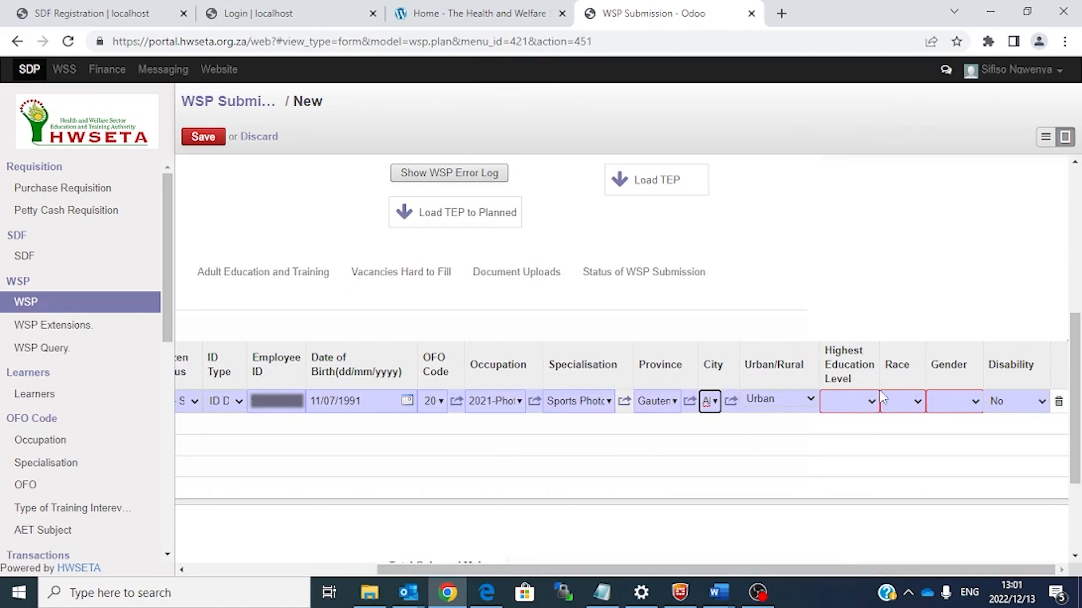
Step: Set highest education to NQF 8,9,10, race to African and gender to M - Male
left_click(872, 405)
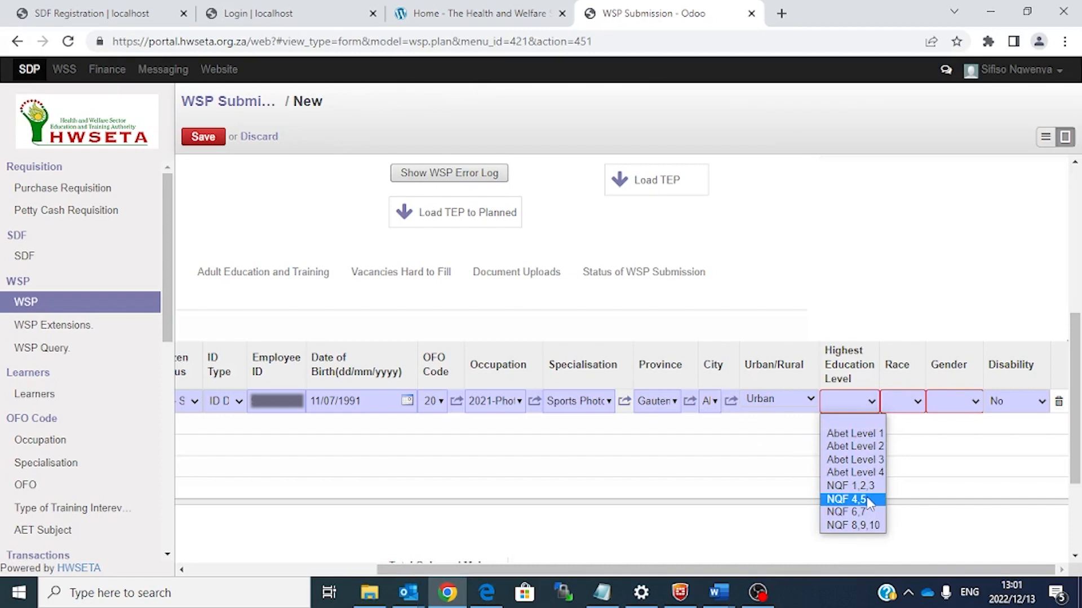
left_click(854, 526)
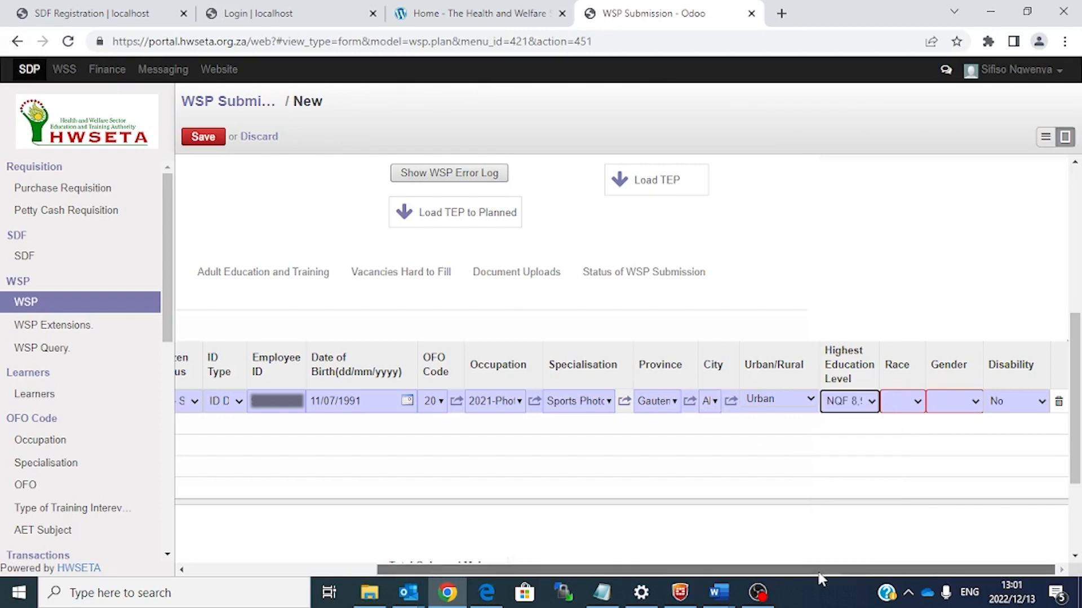
left_click(917, 408)
left_click(912, 435)
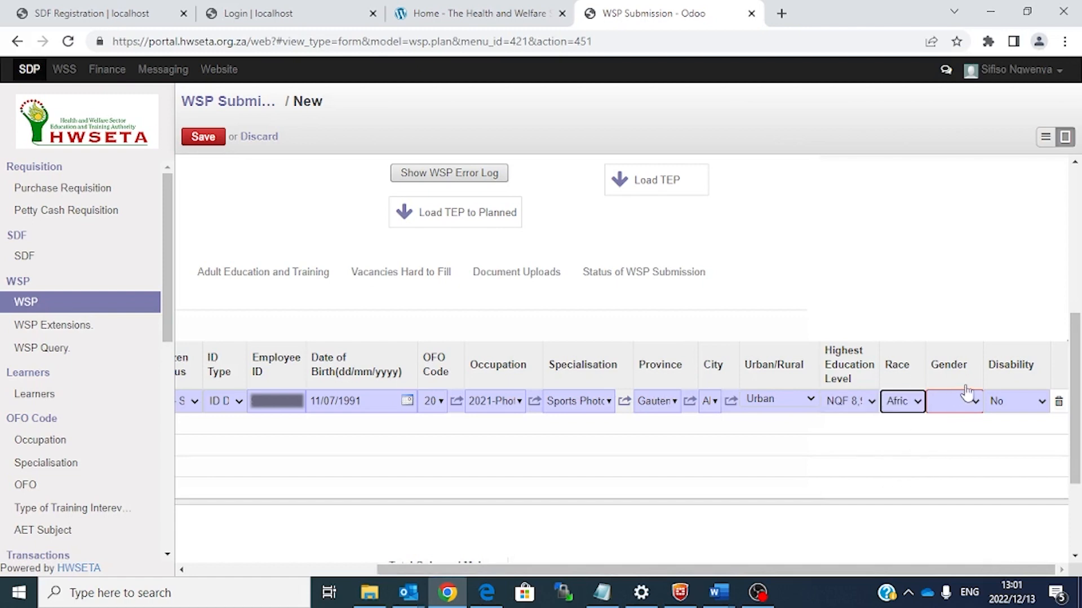
left_click(976, 400)
left_click(968, 446)
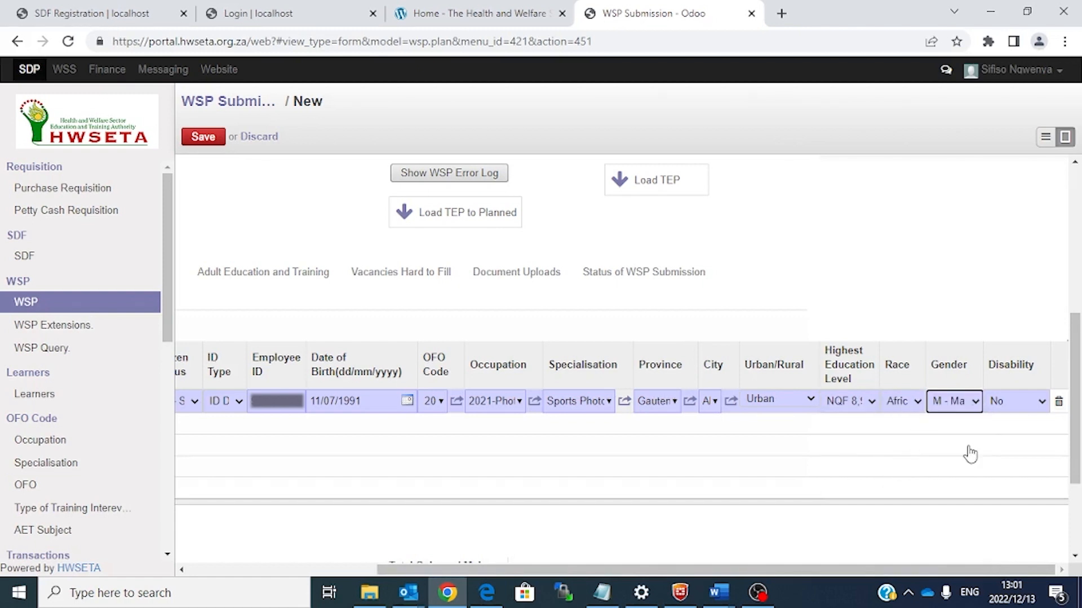
left_click_drag(641, 569, 451, 561)
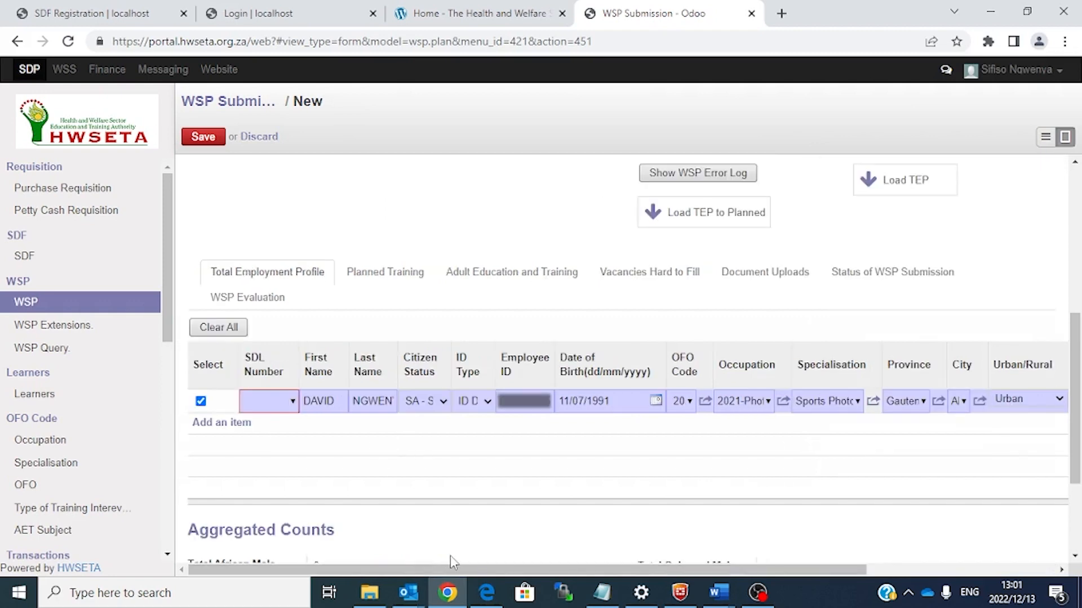
Step: Check the empty SDL Number list, then switch to the Planned Training tab
left_click(292, 401)
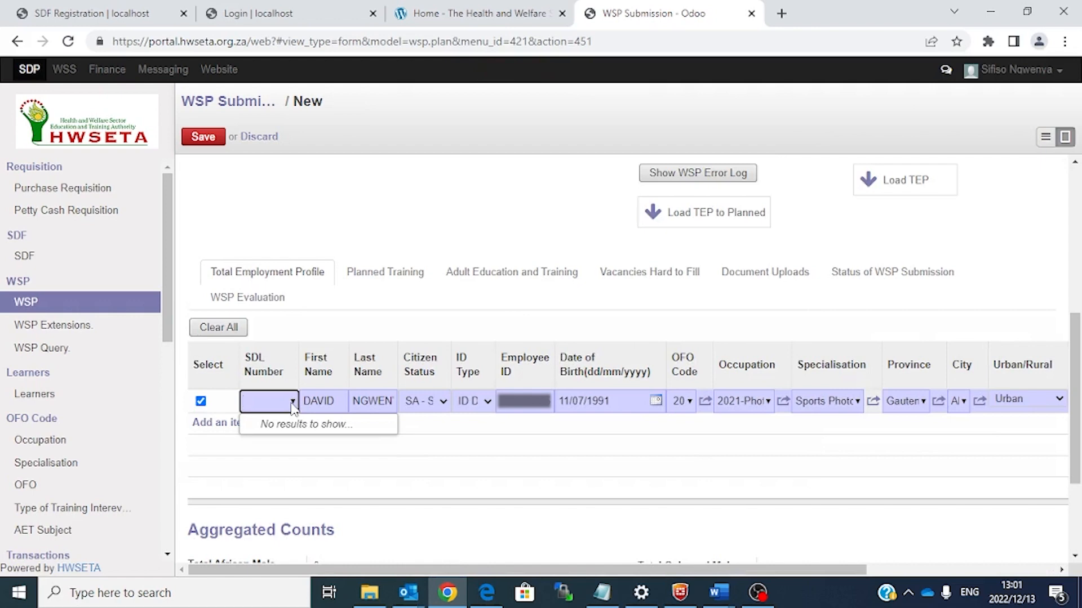
left_click(280, 403)
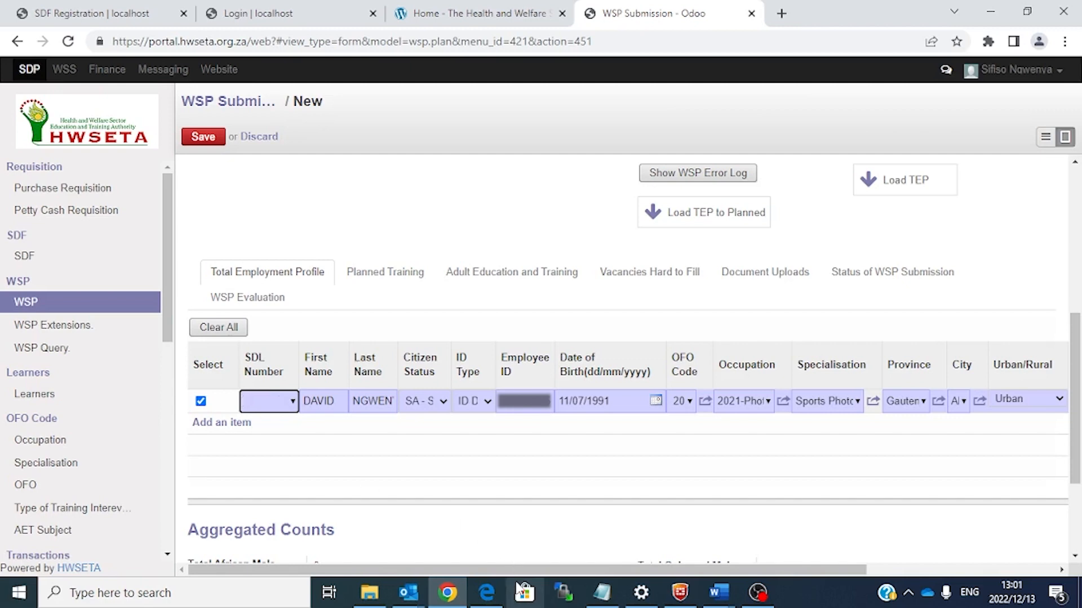
left_click(398, 288)
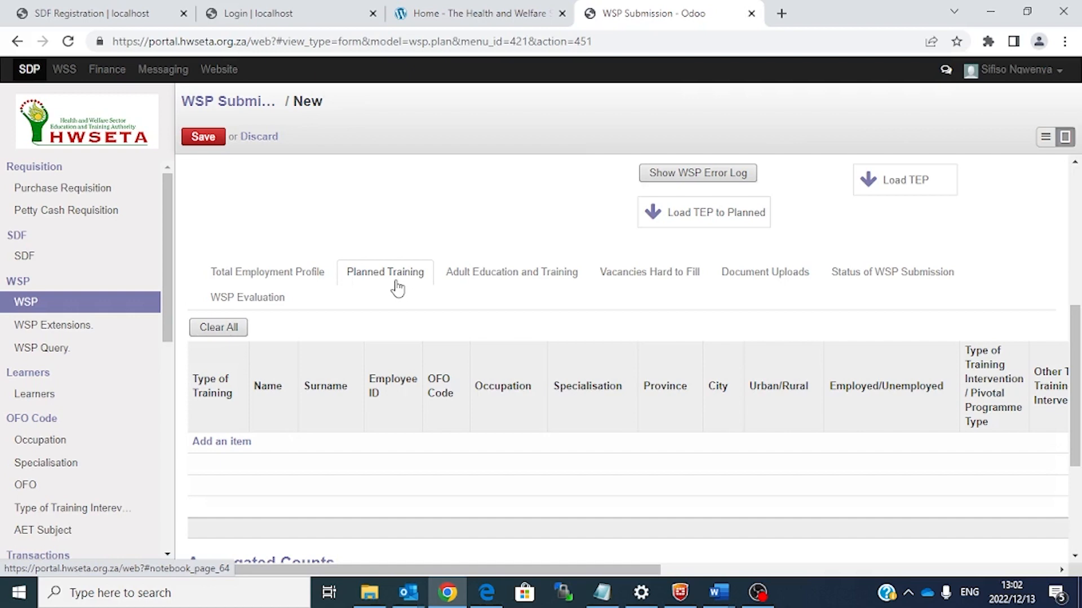
Step: Add a new planned training line with NonPivotal as its type of training
left_click(235, 443)
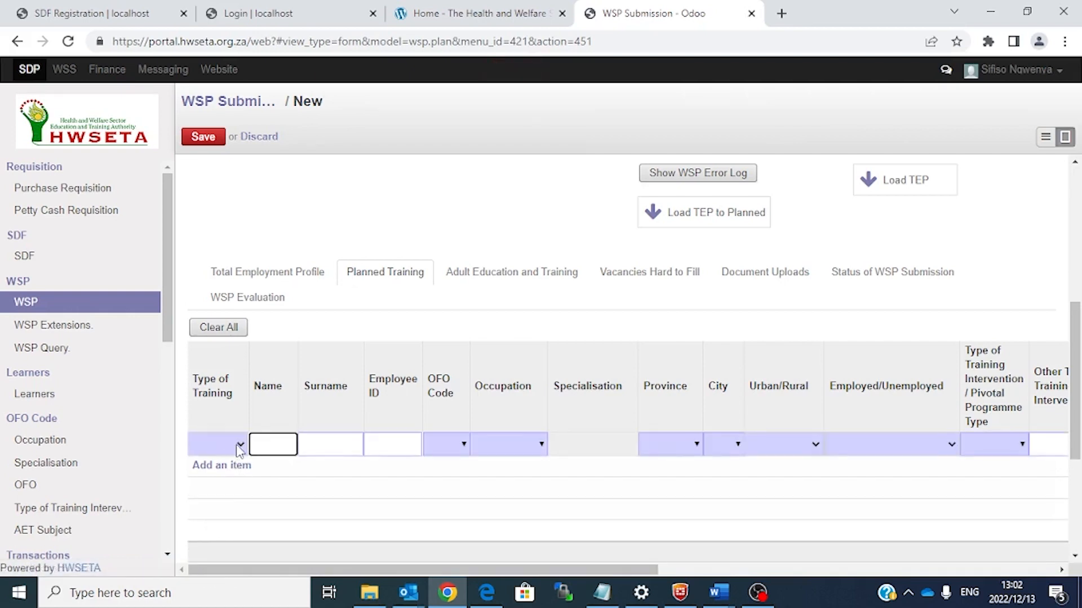
left_click(237, 445)
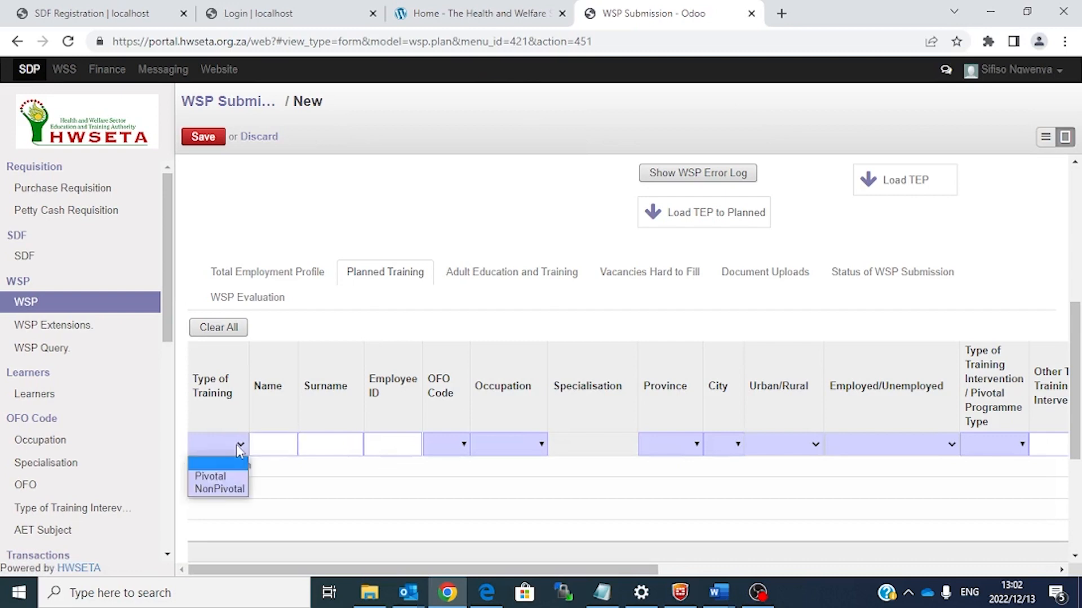
left_click(216, 476)
left_click(241, 444)
left_click(227, 490)
Step: Correct the employee's surname and enter the employee's ID number
key("BackSpace")
key("BackSpace")
key("BackSpace")
key("BackSpace")
key("BackSpace")
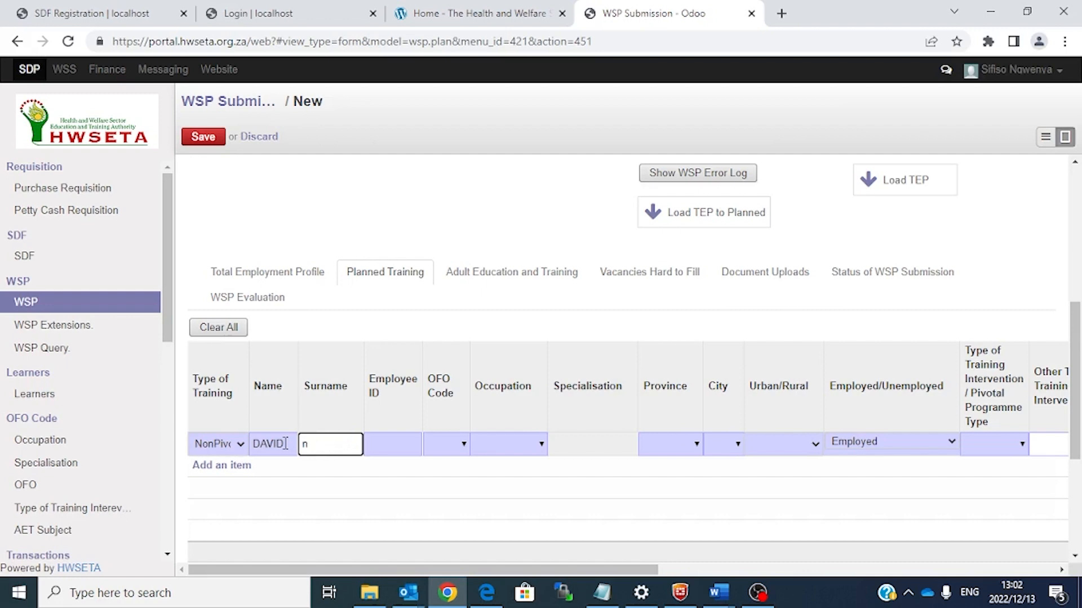
key("Left")
type("NGWE")
left_click(337, 443)
key("BackSpace")
key("Delete")
type("ENYA")
left_click(397, 447)
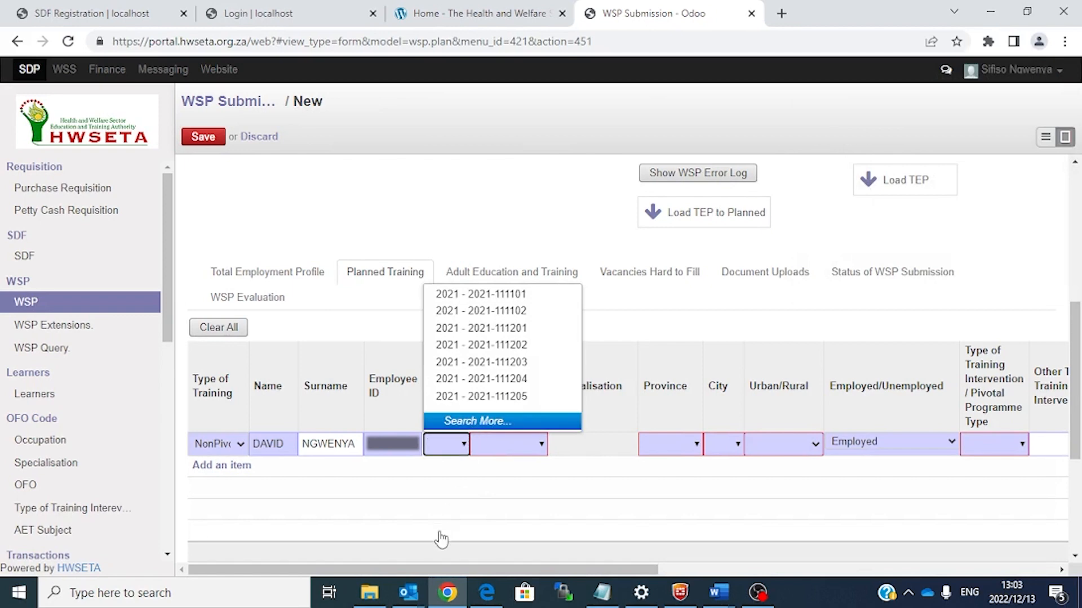
left_click(441, 536)
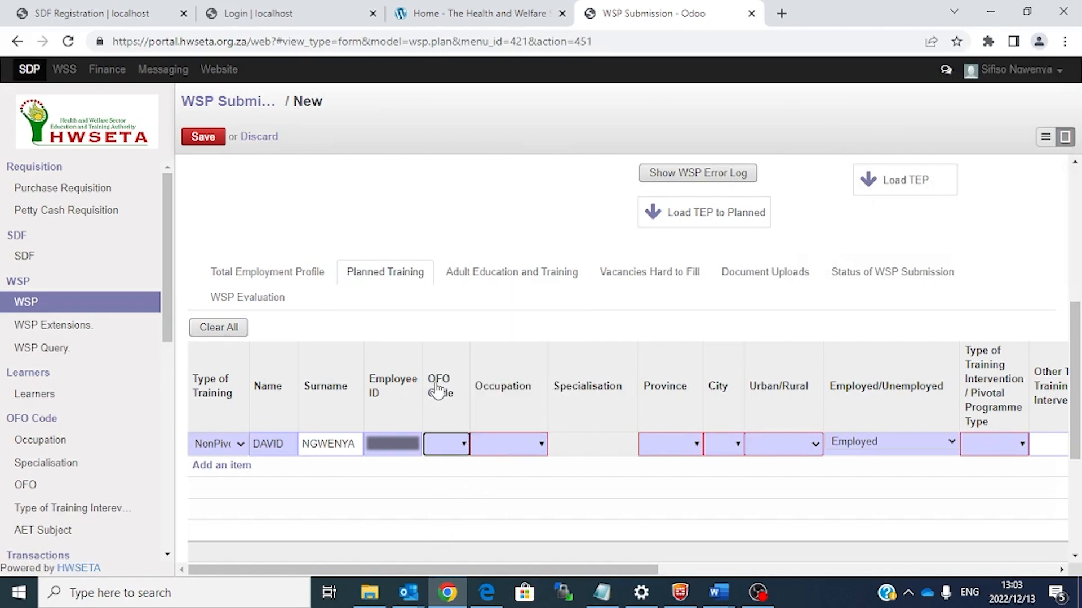
Step: Set the OFO code by searching occupation PHOTOGRAPHER and selecting 2021-Photographer
left_click(465, 446)
left_click(480, 423)
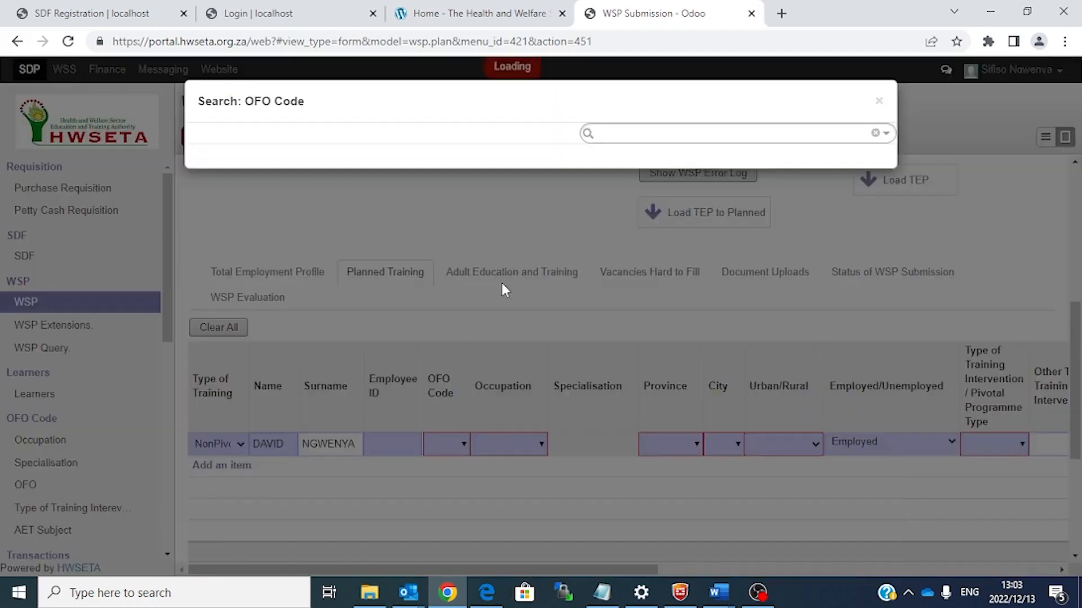
type("PHOTOGRAPHER")
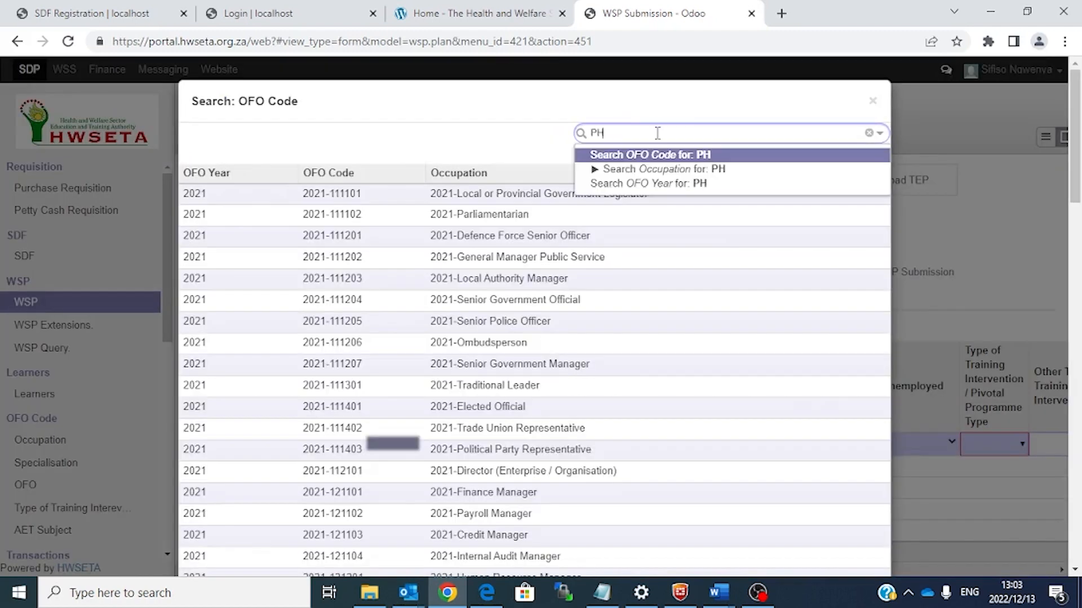
key("Down")
key("Return")
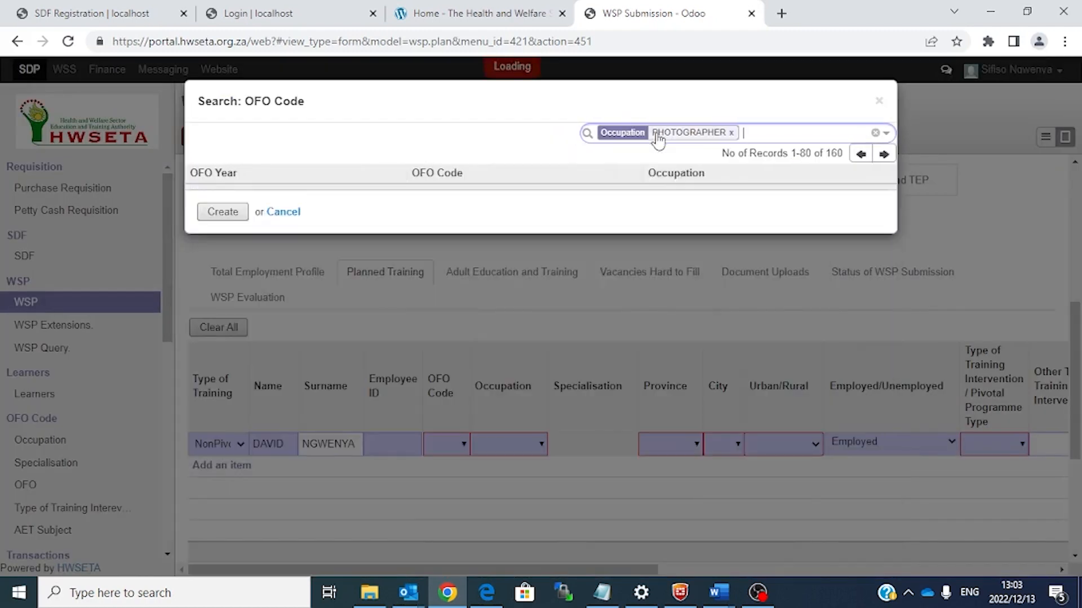
left_click(590, 194)
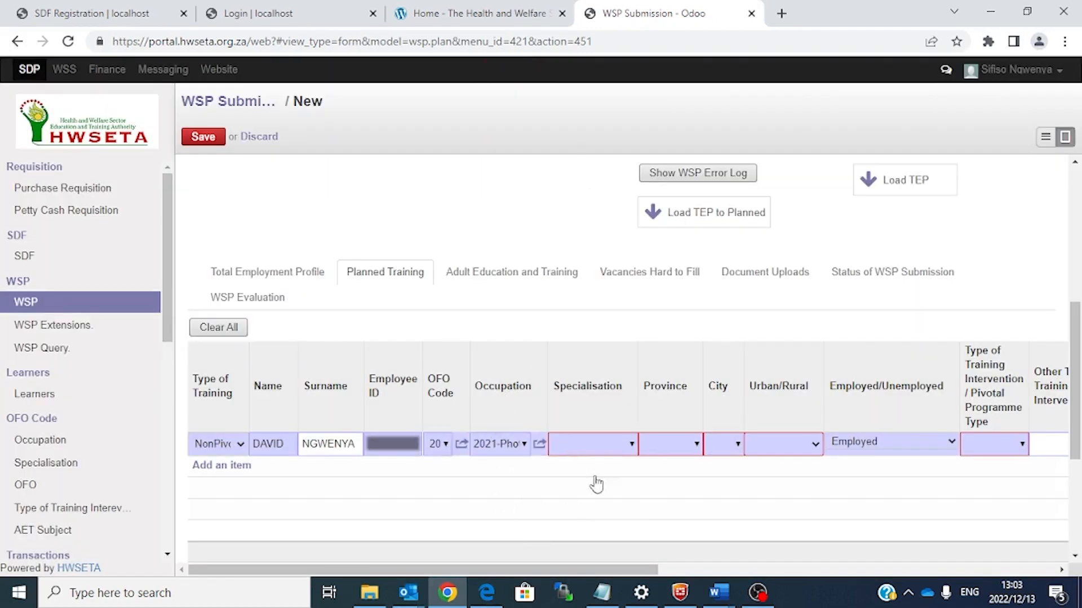
left_click(631, 446)
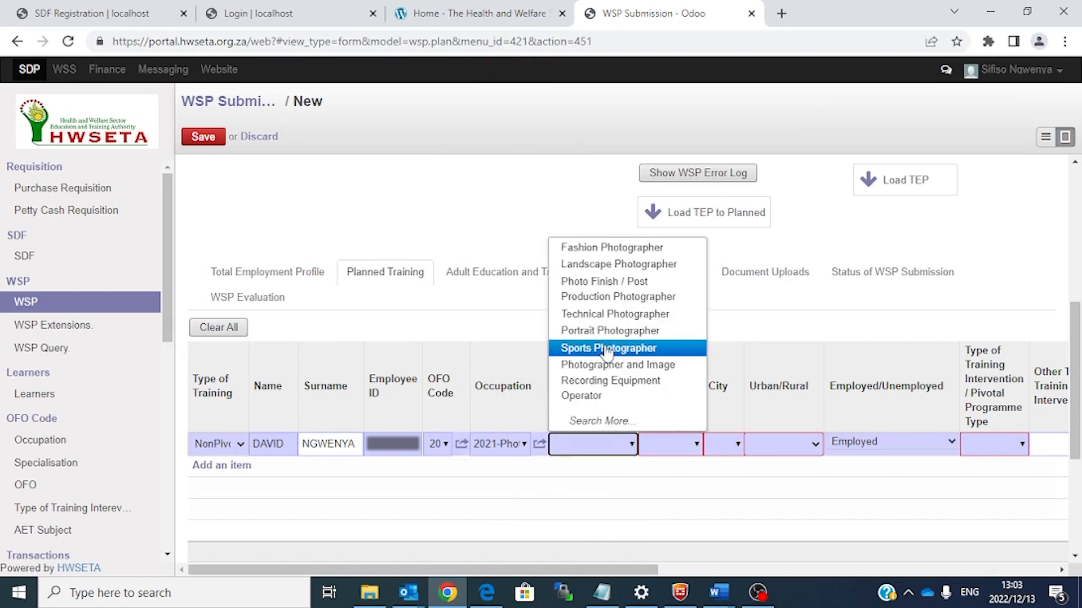
Step: Give the row Sports Photographer specialisation, Gauteng, Urban location and Life Skills intervention type
left_click(606, 349)
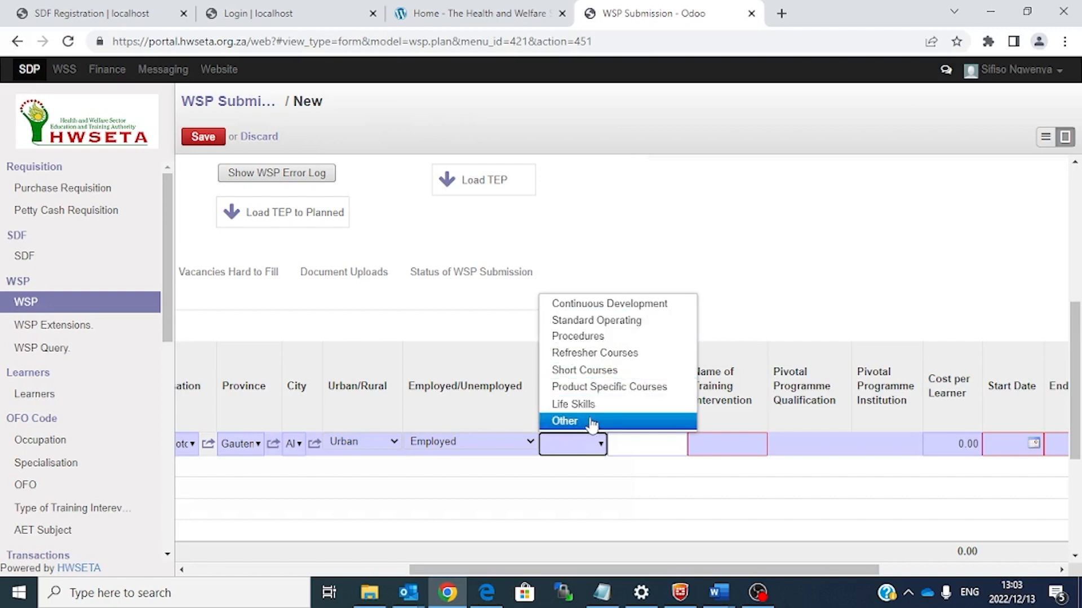
left_click(580, 405)
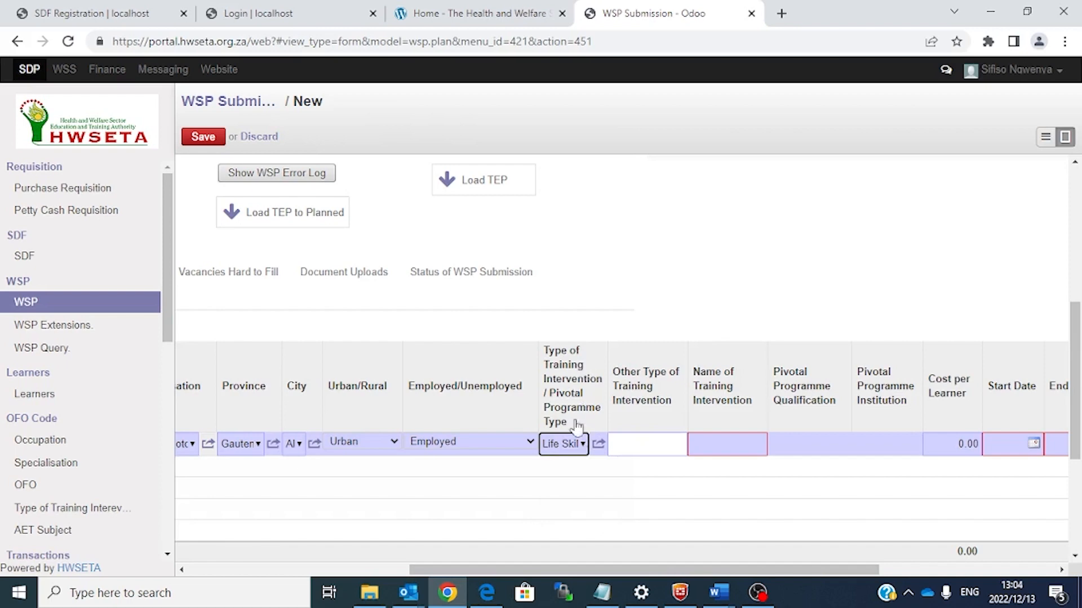
left_click(584, 447)
left_click(583, 445)
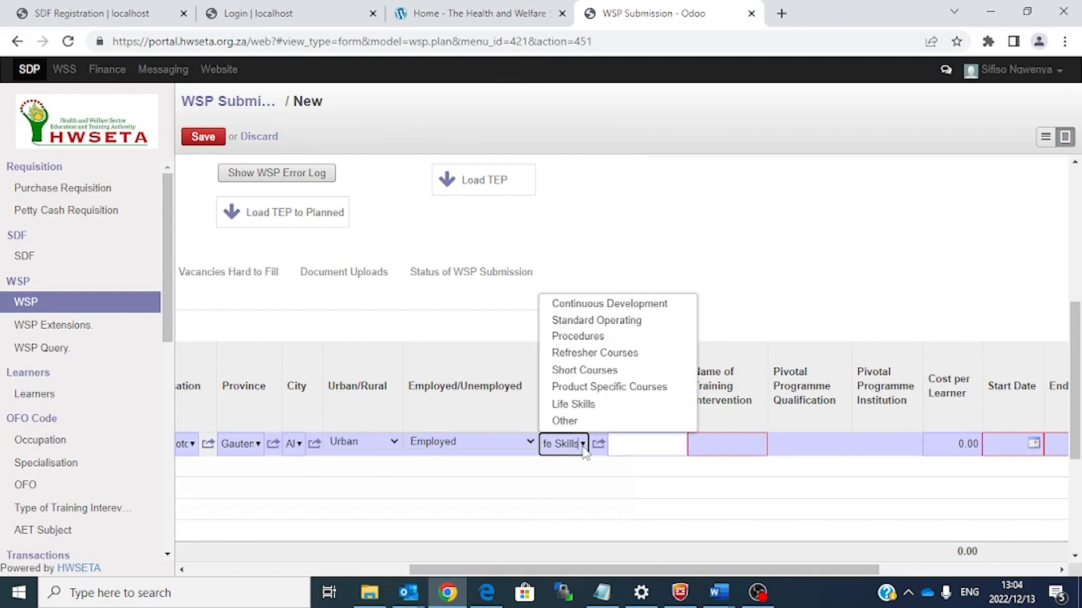
left_click(692, 518)
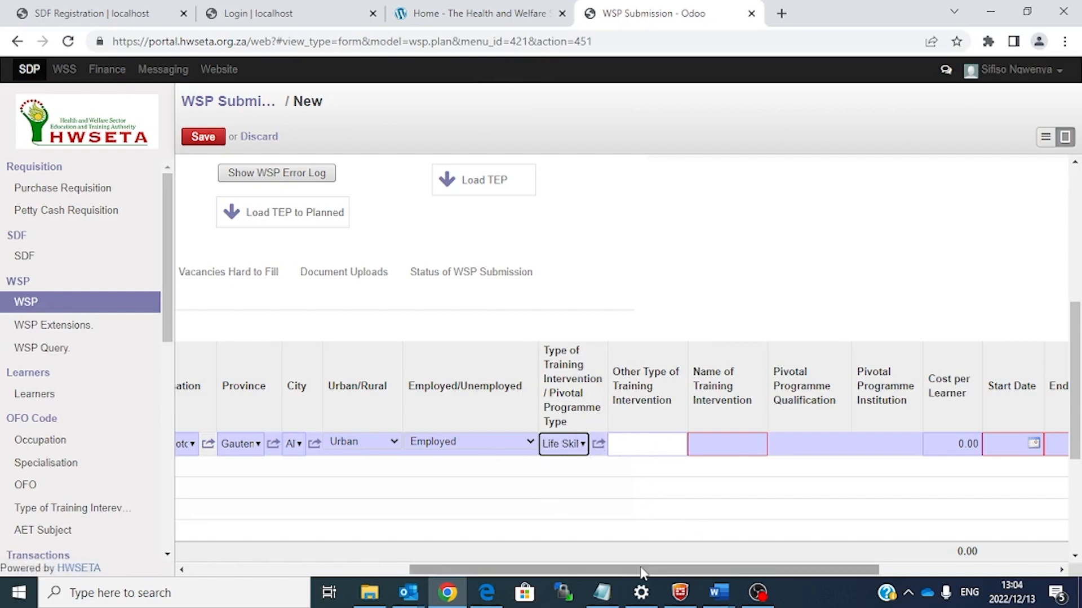
left_click_drag(634, 571, 688, 560)
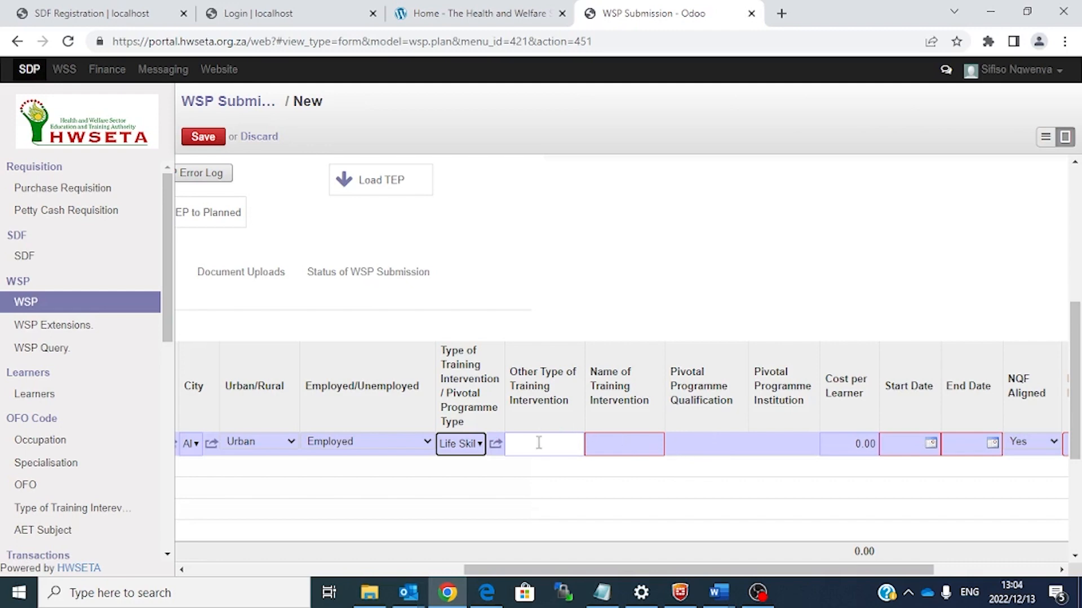
Step: Name the training intervention ADVANCE EXCEL
left_click(629, 450)
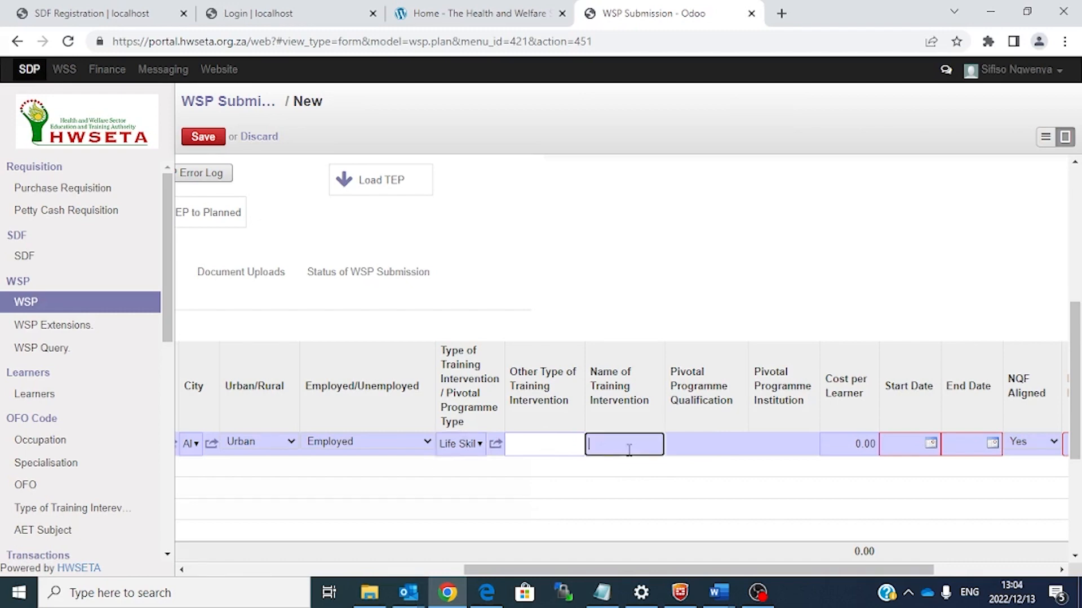
type("eXCEL")
key("BackSpace")
key("BackSpace")
key("BackSpace")
key("BackSpace")
key("BackSpace")
type("ADVANCE EXCEL")
left_click(722, 442)
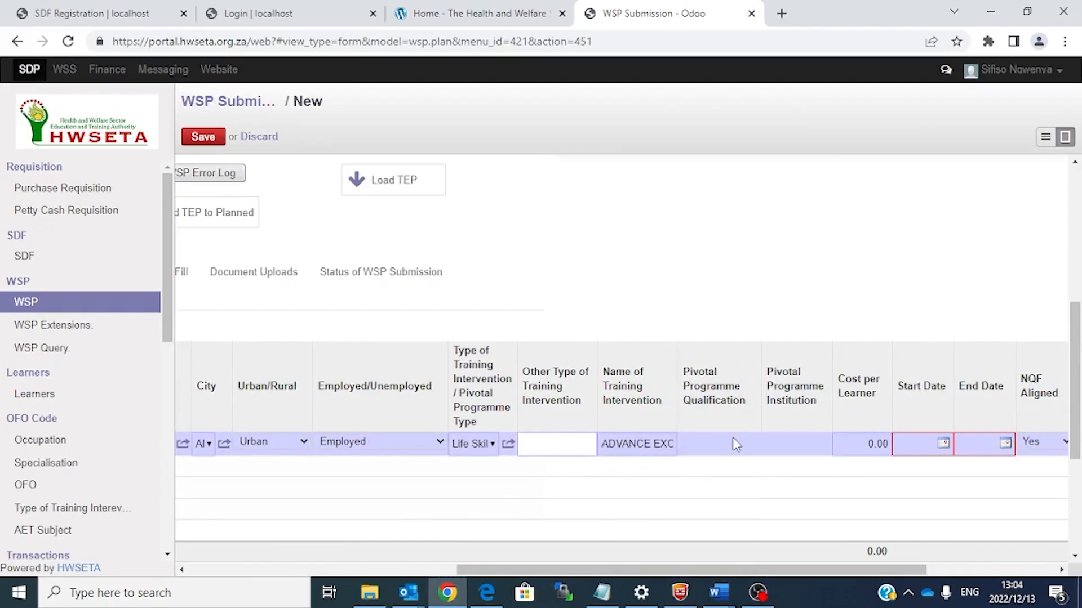
Step: Set the cost per learner to 1500
left_click(839, 433)
left_click(713, 450)
left_click(714, 449)
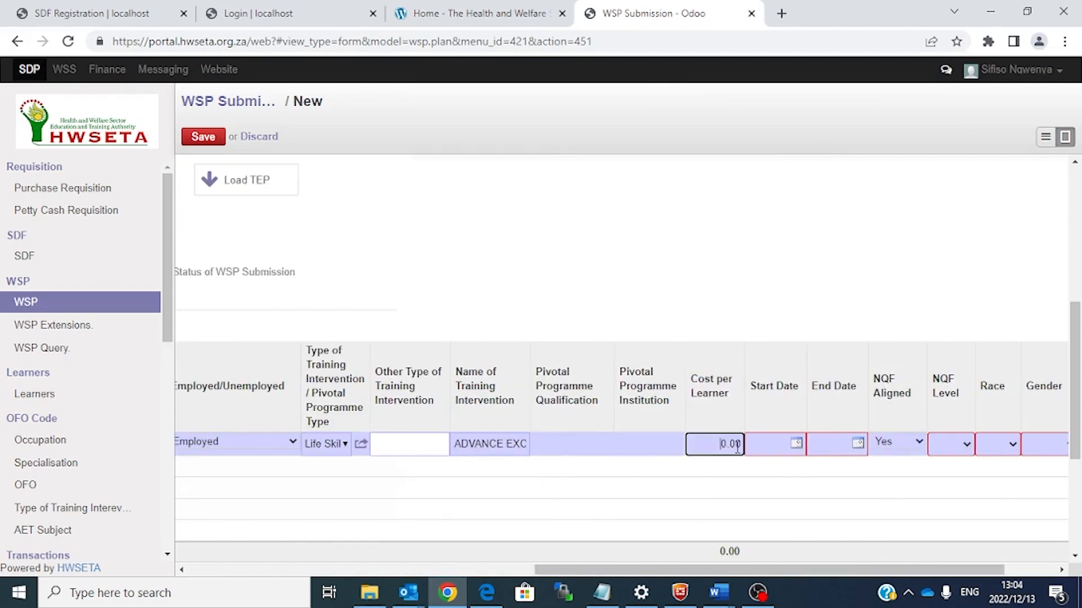
key("Delete")
type("50")
key("BackSpace")
key("BackSpace")
type("1500")
left_click(796, 443)
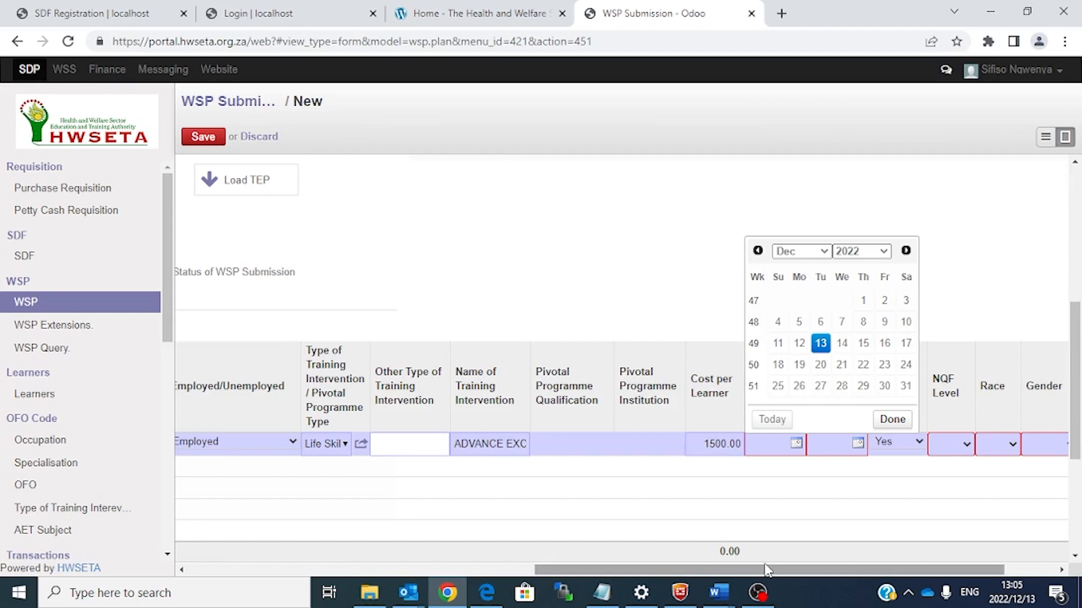
Step: Set the row's start date to 3 April 2023
left_click_drag(765, 573, 704, 573)
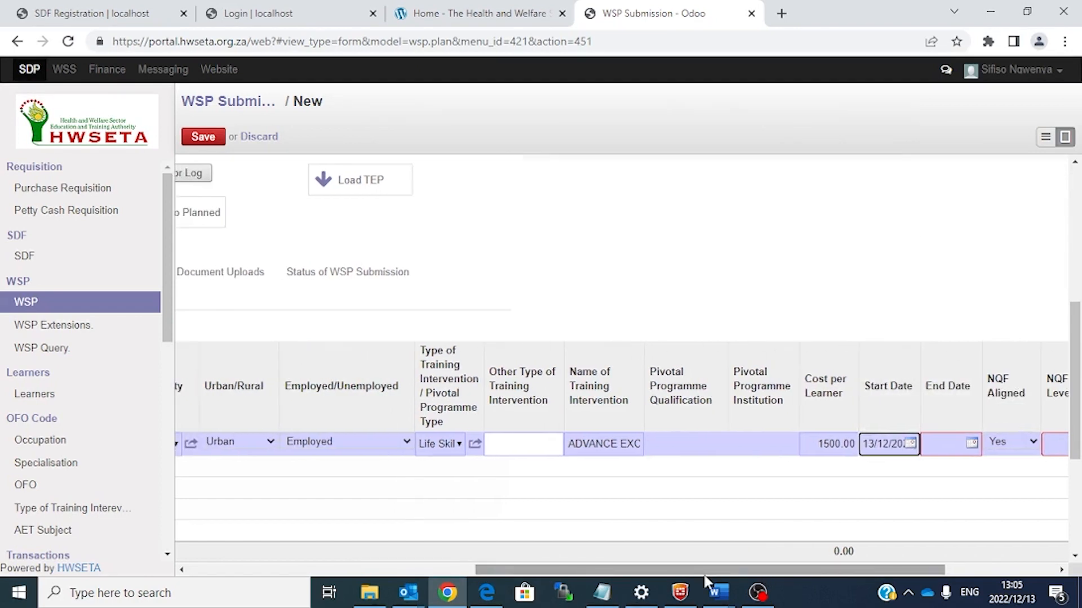
left_click(909, 443)
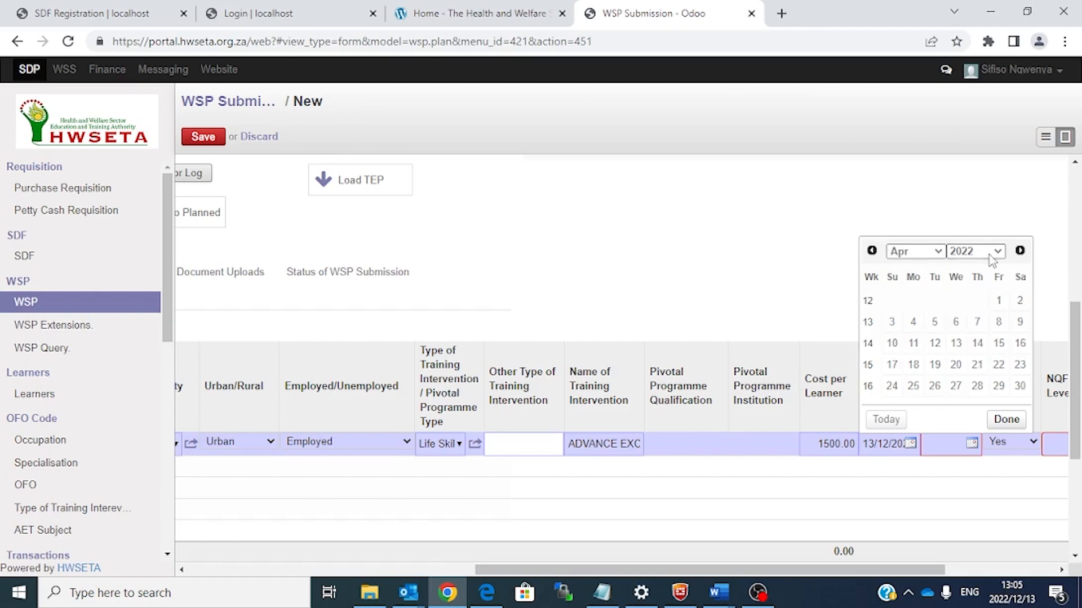
left_click(991, 255)
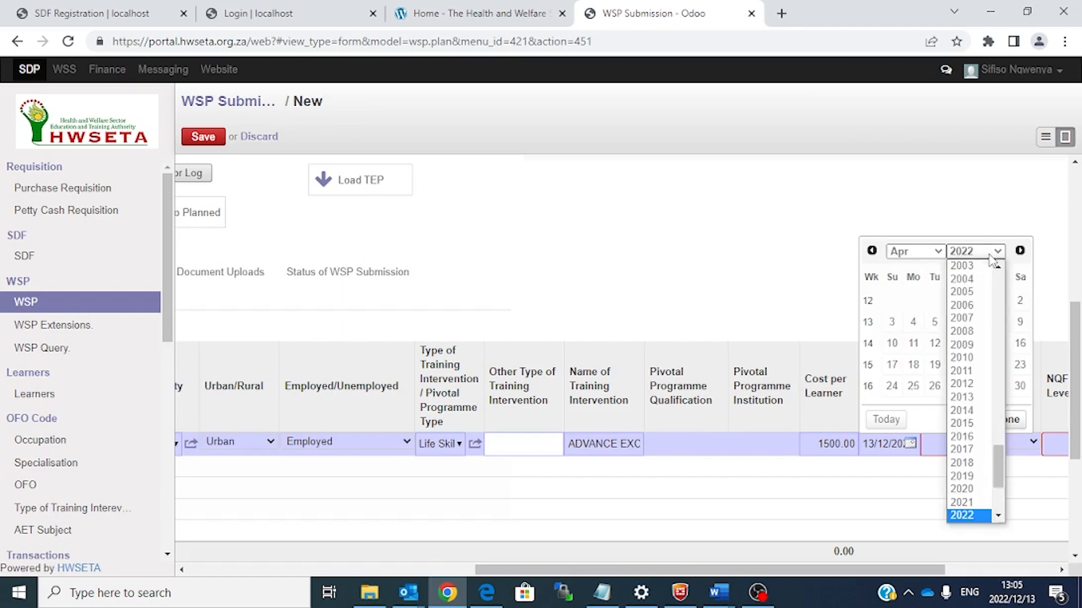
left_click(963, 514)
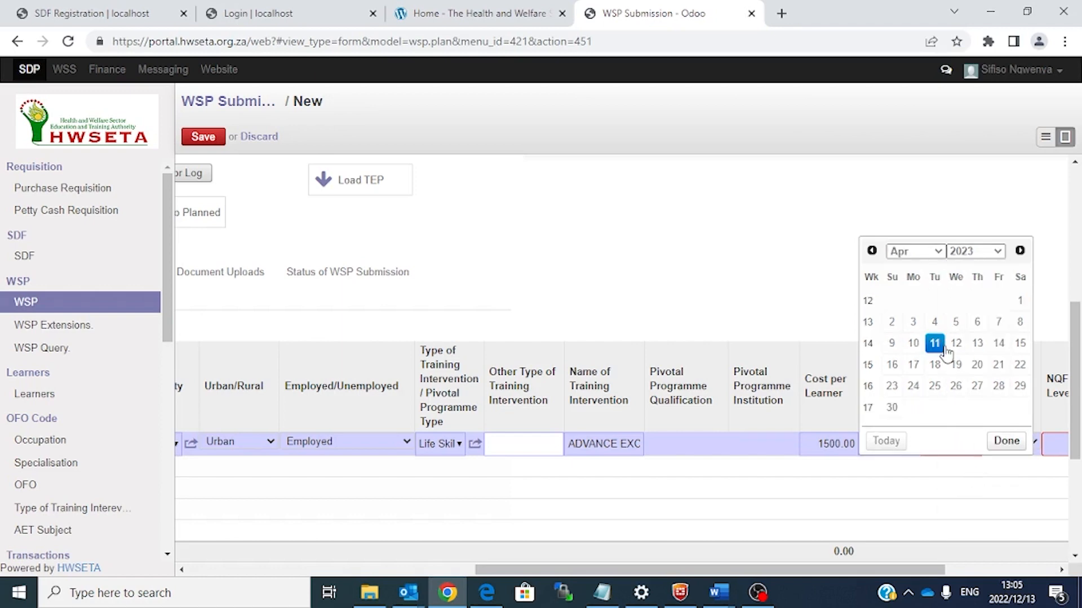
left_click(912, 322)
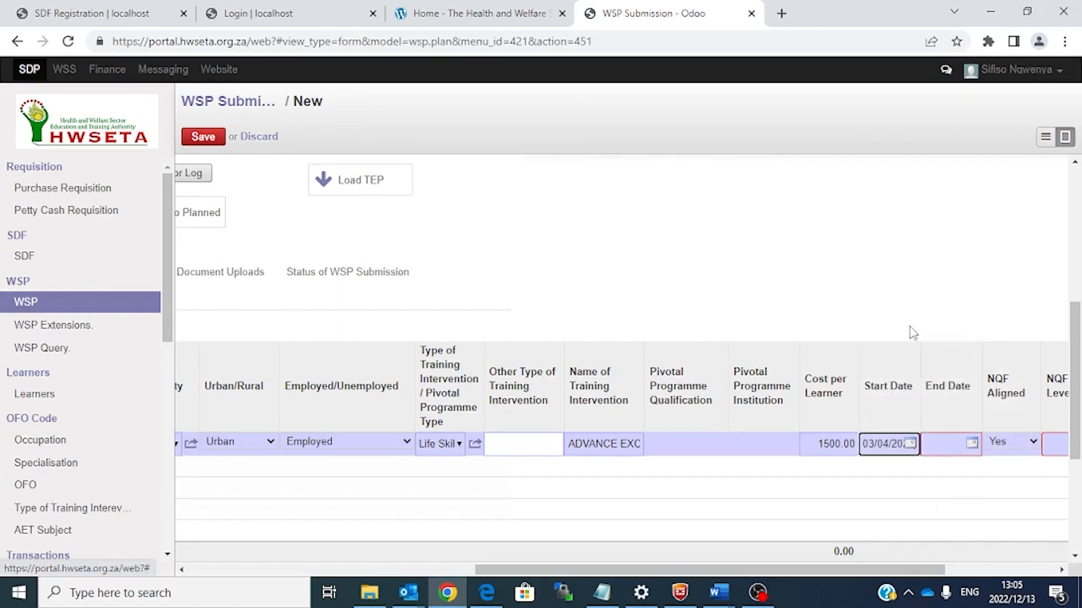
Step: Set the row's end date to 3 April 2023
left_click(974, 445)
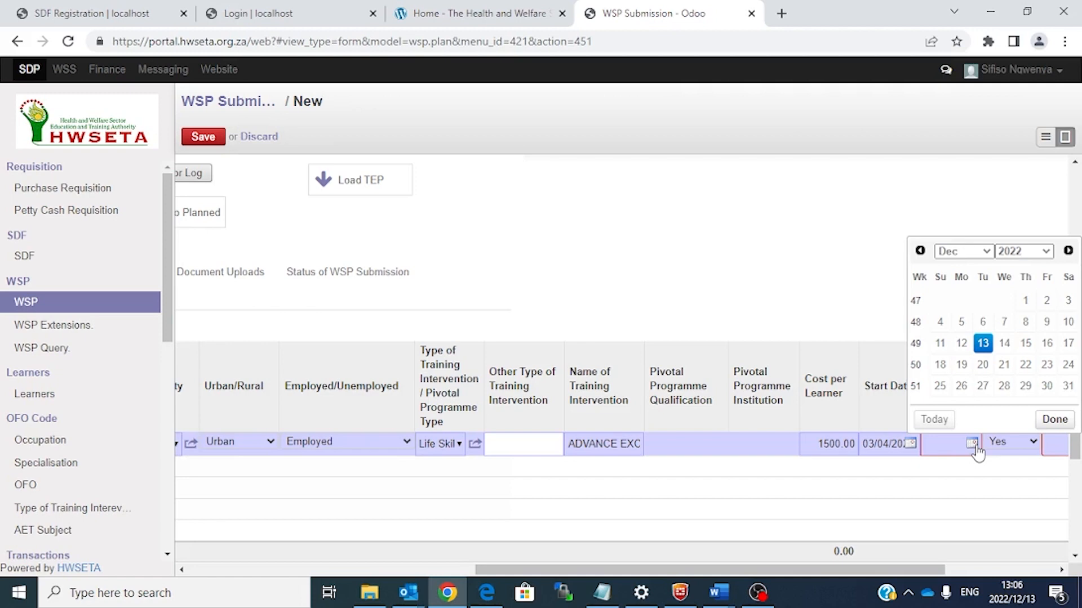
left_click(1047, 252)
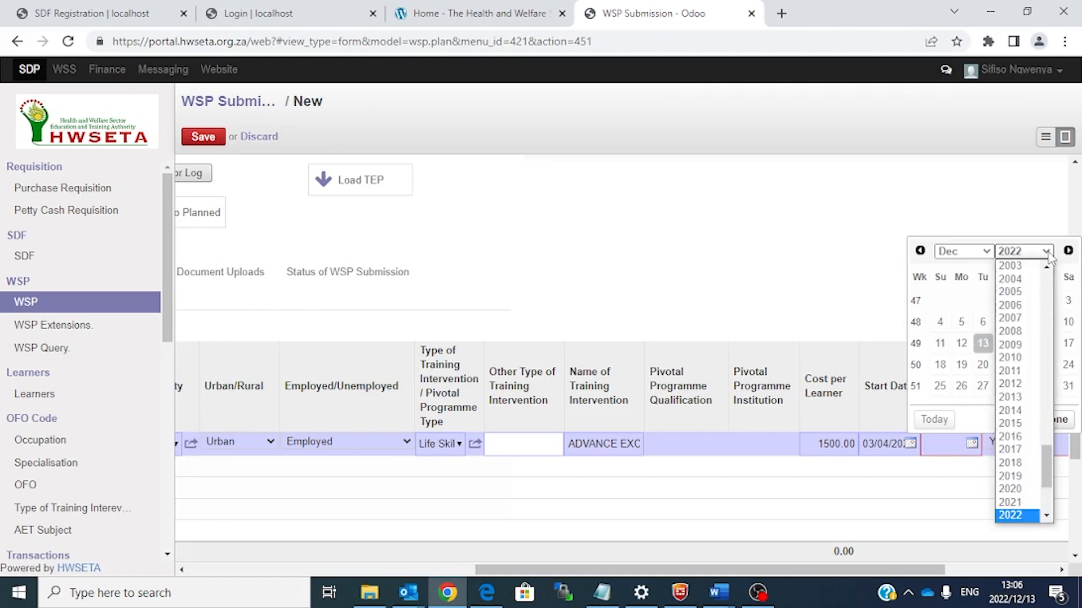
left_click(1046, 516)
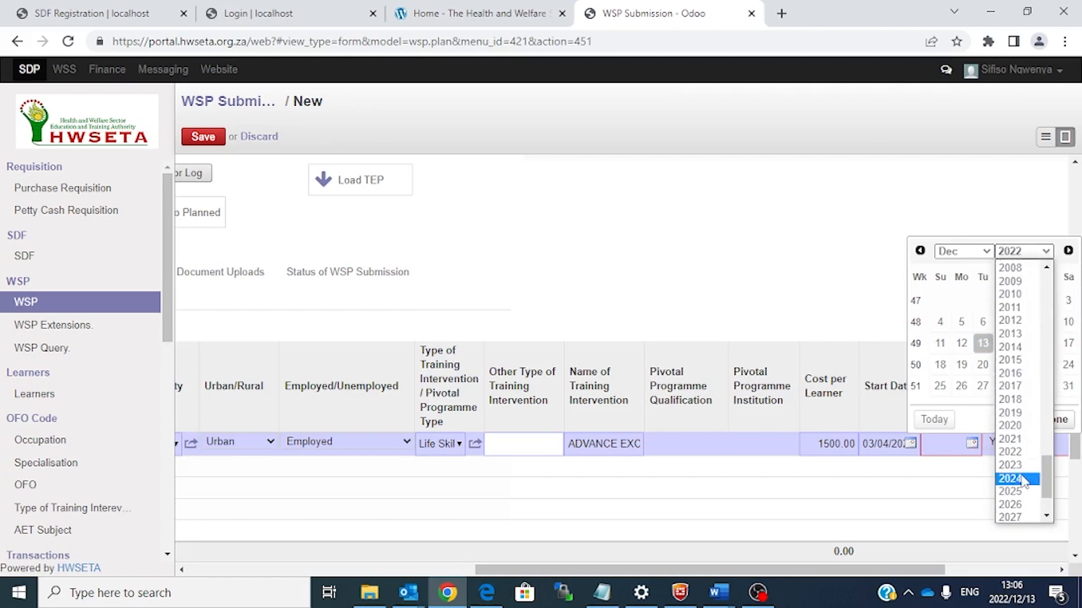
left_click(1014, 467)
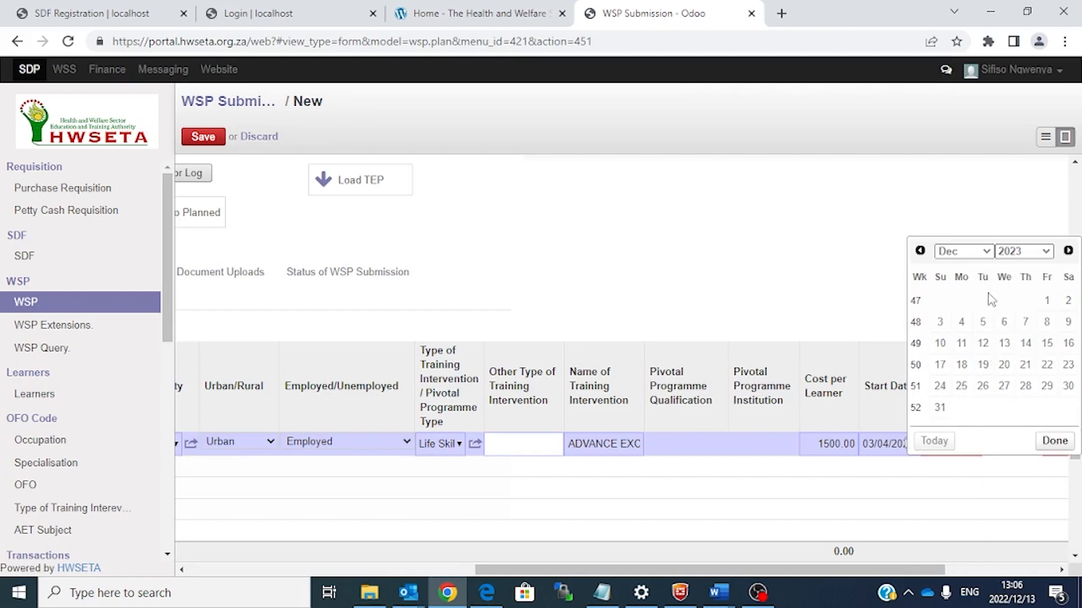
left_click(982, 256)
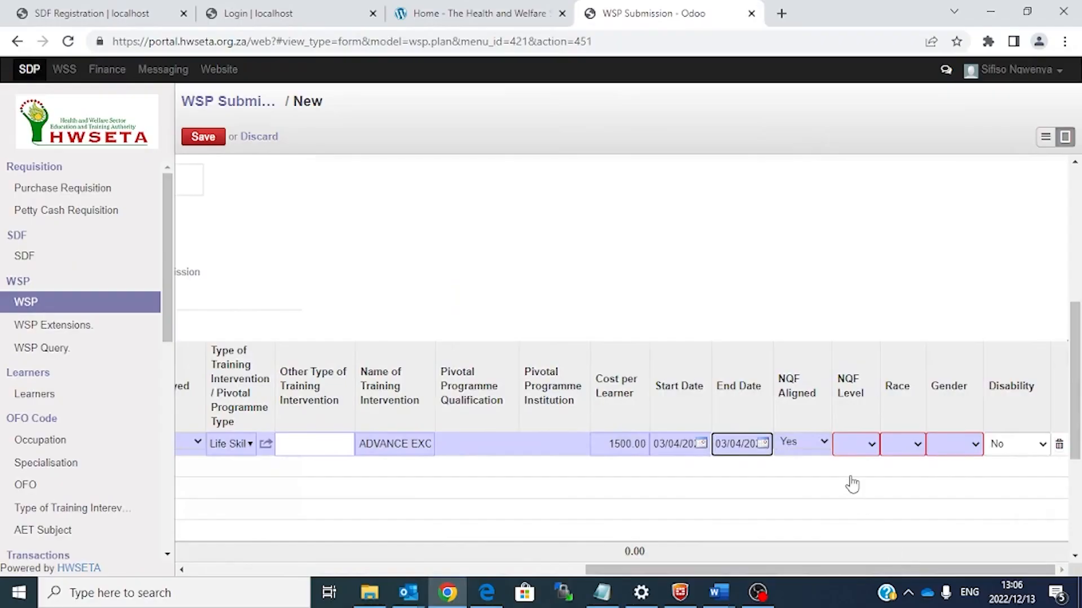
Step: Set the NQF level to Level 5 and scroll the table back left
left_click(855, 445)
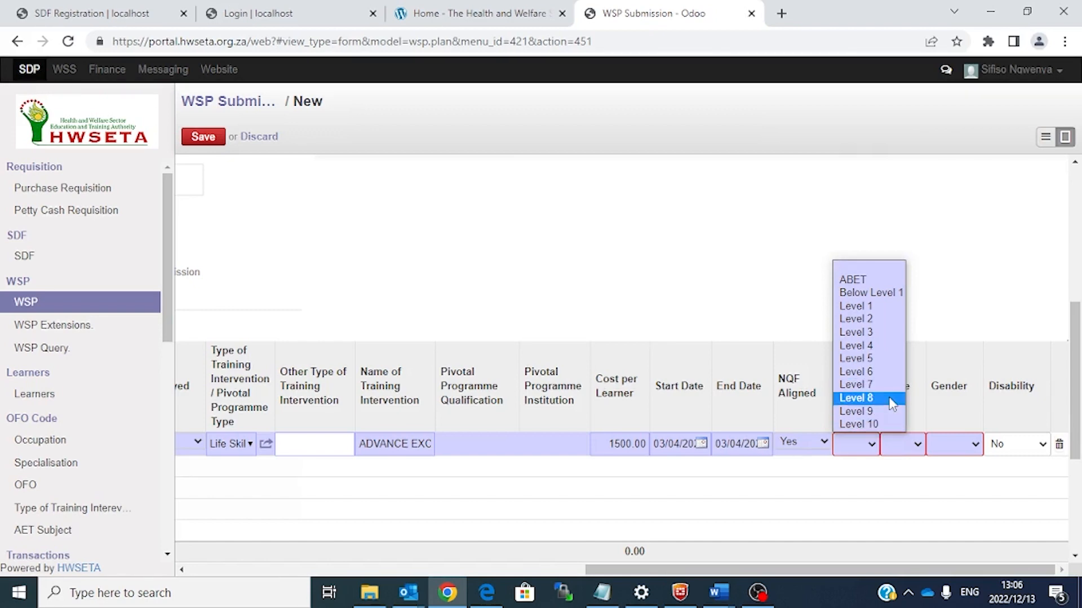
left_click(871, 292)
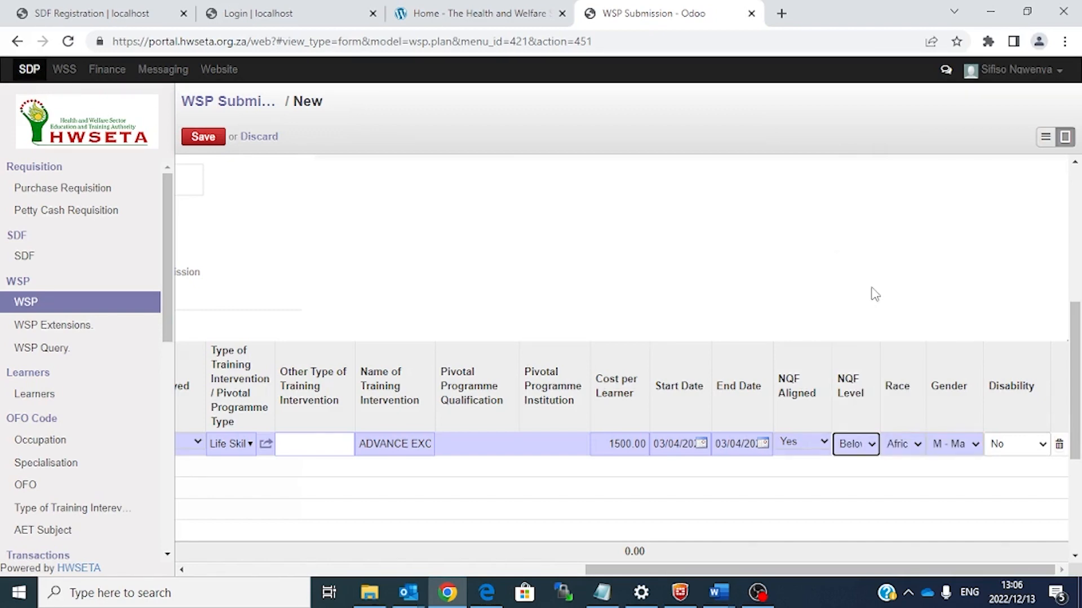
left_click(868, 446)
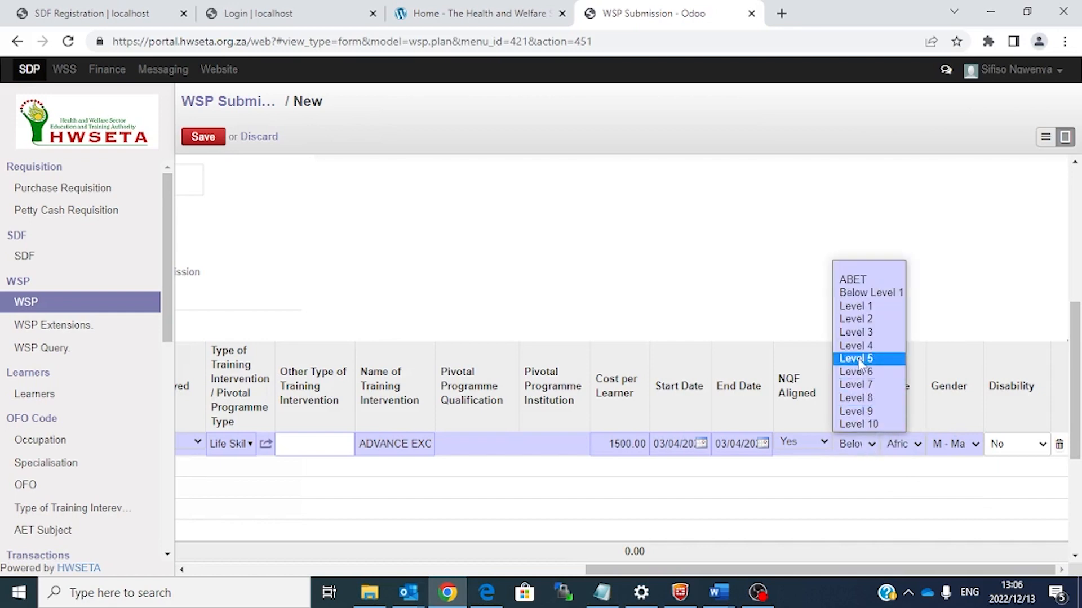
left_click(860, 363)
left_click_drag(890, 569, 353, 545)
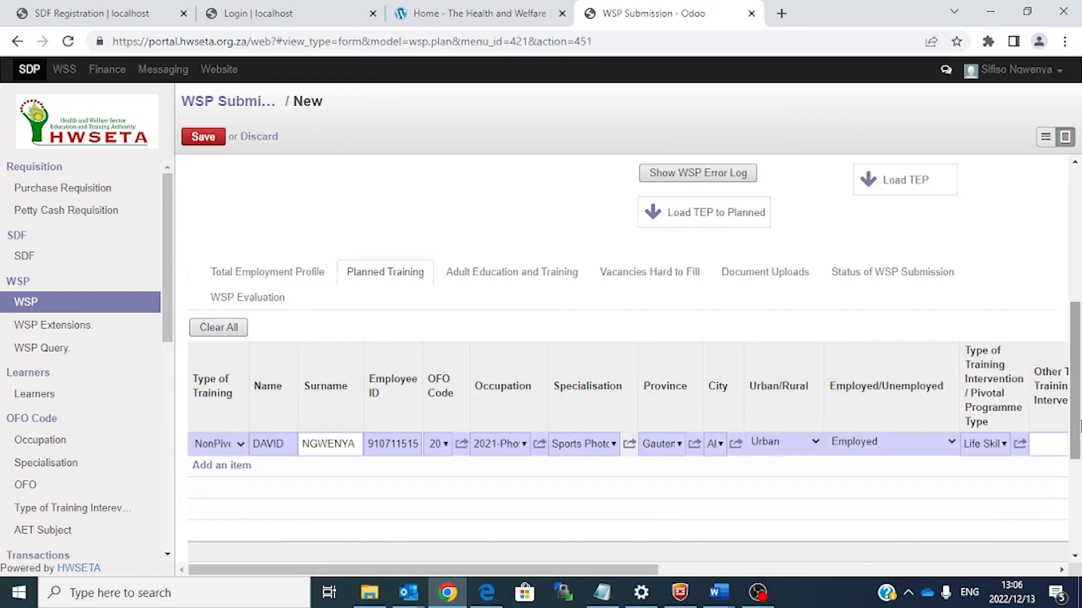
Step: View the Total Employment Profile, then the empty Vacancies Hard to Fill table
left_click_drag(1077, 434, 1068, 284)
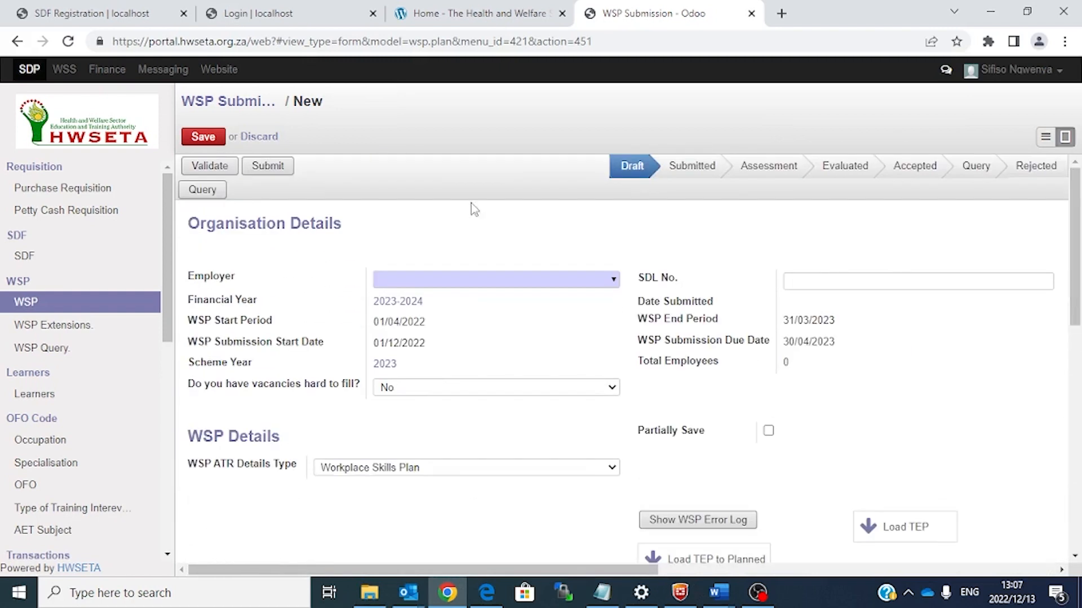
left_click_drag(1079, 275, 1076, 499)
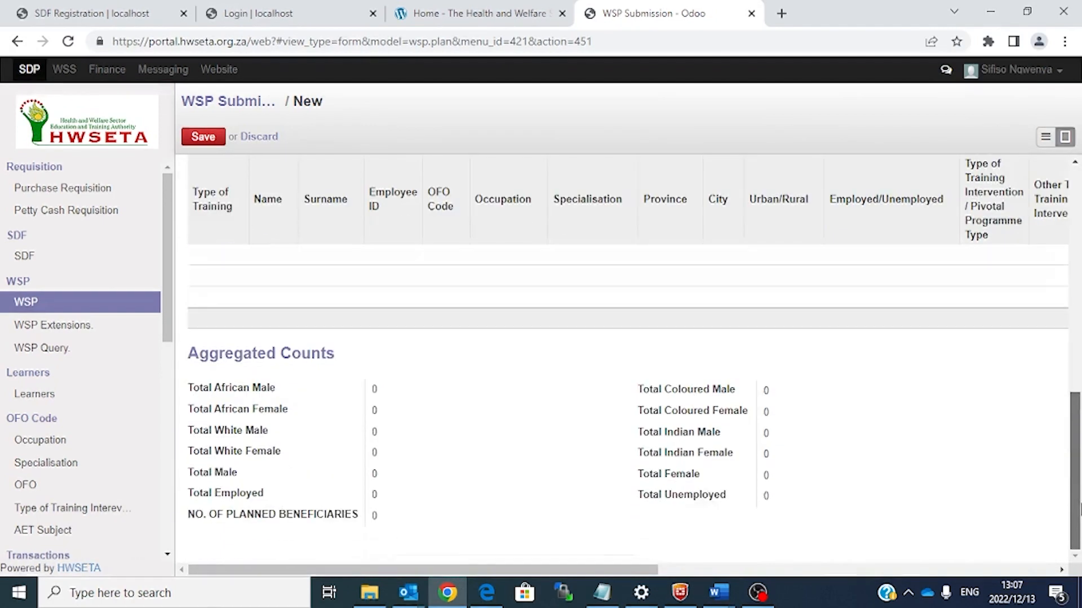
scroll(1076, 502, "up", 3)
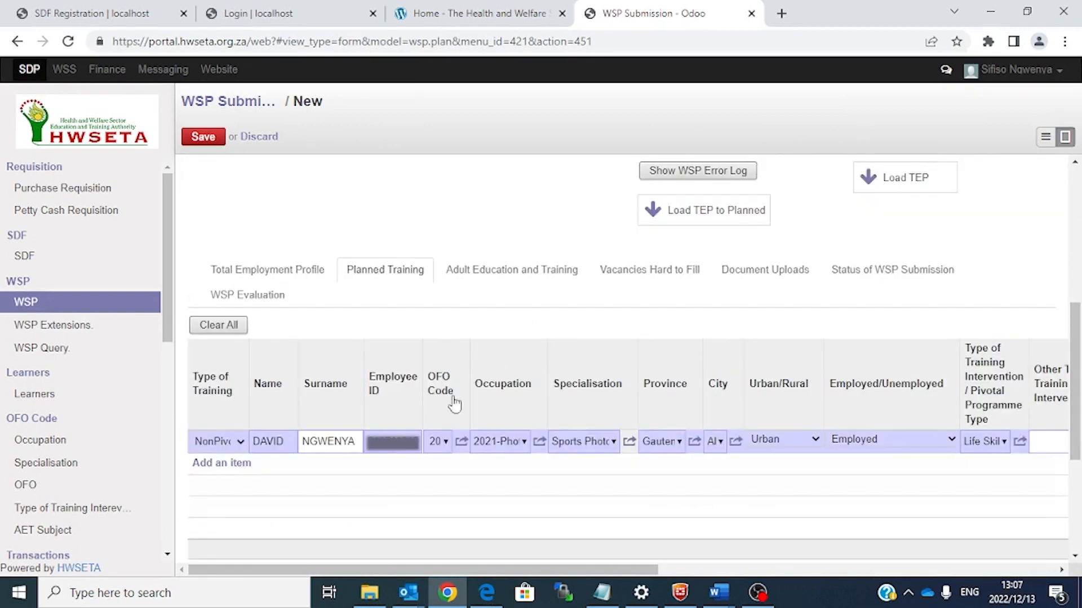
left_click(303, 284)
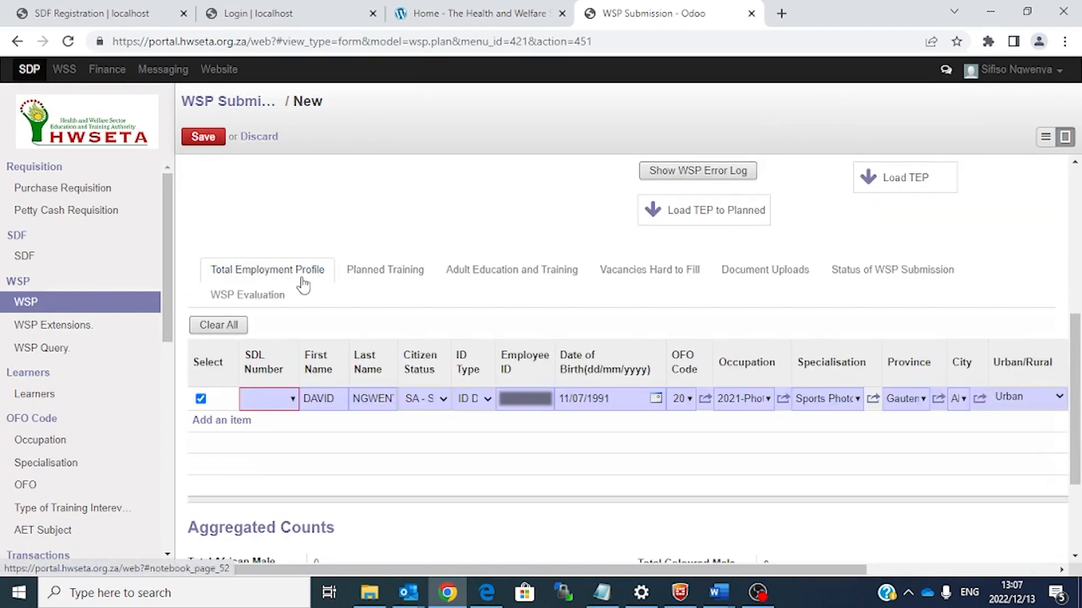
left_click(1072, 231)
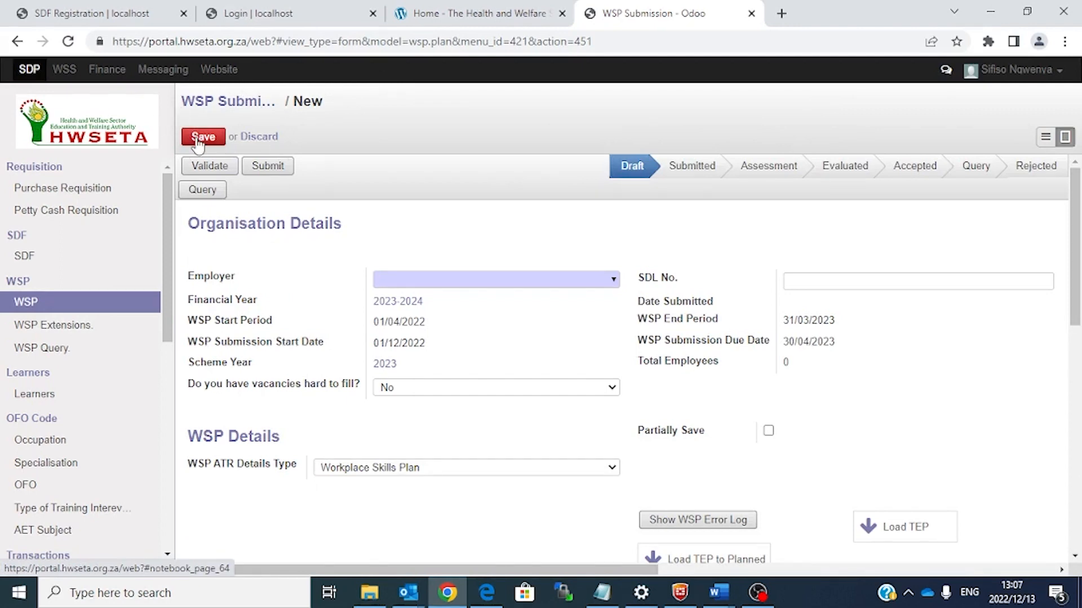
scroll(542, 272, "down", 5)
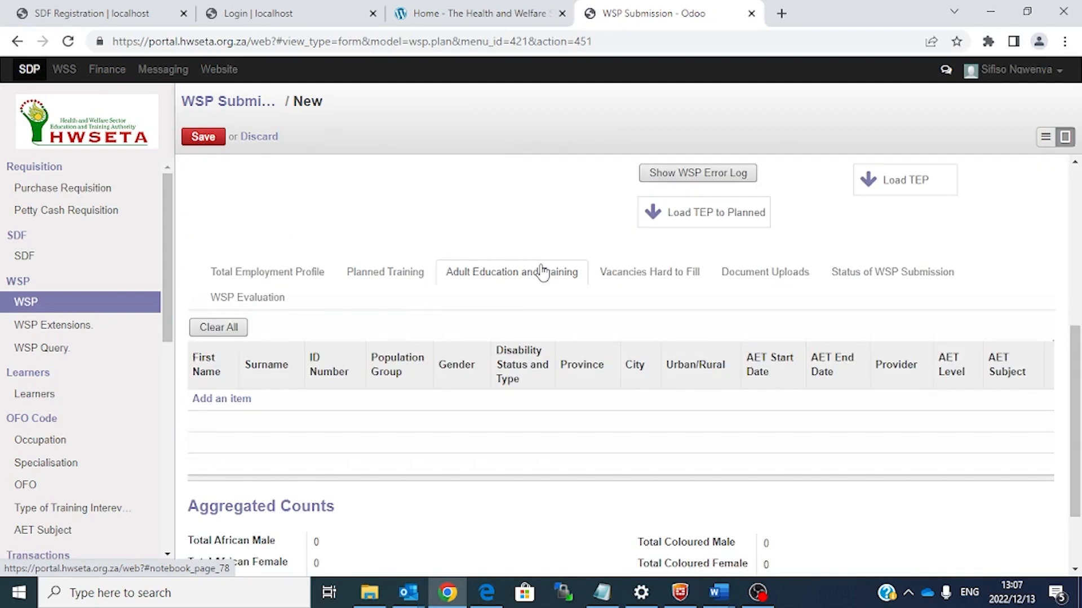
left_click(649, 281)
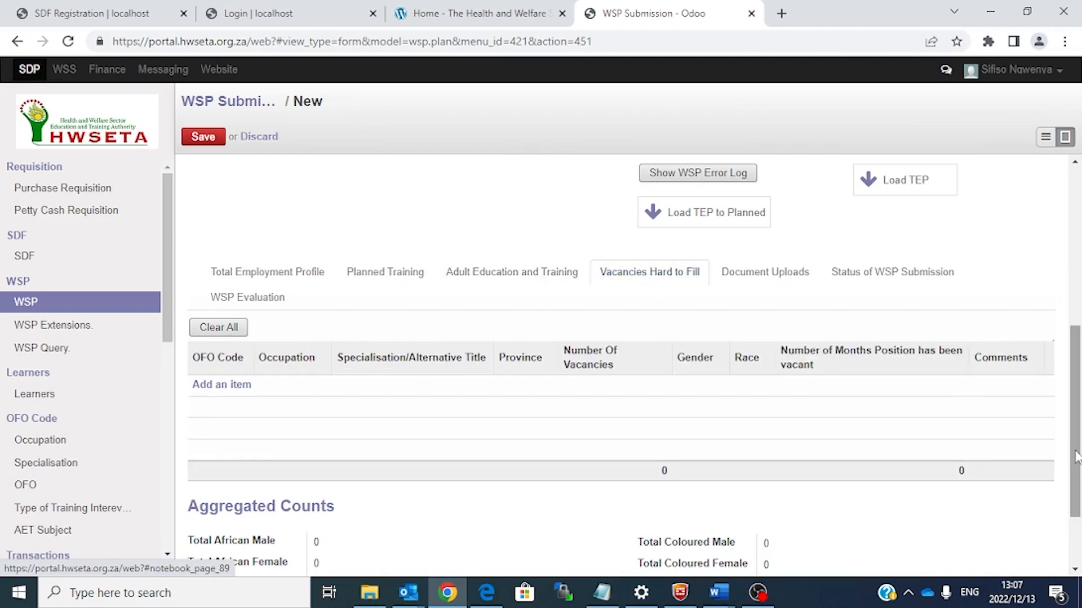
left_click_drag(1075, 457, 1074, 347)
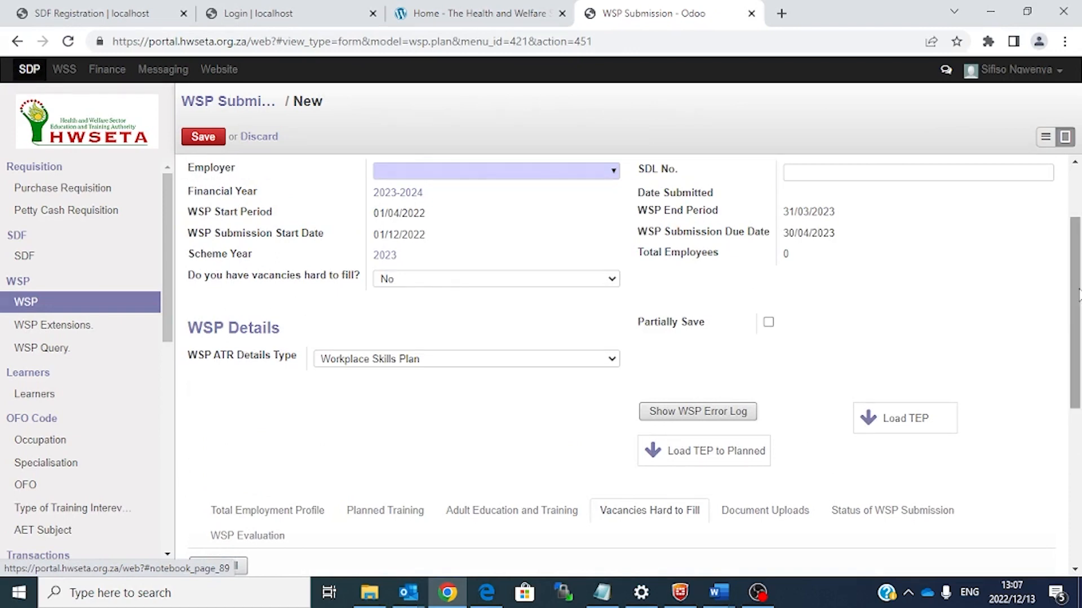
left_click_drag(1080, 292, 1080, 384)
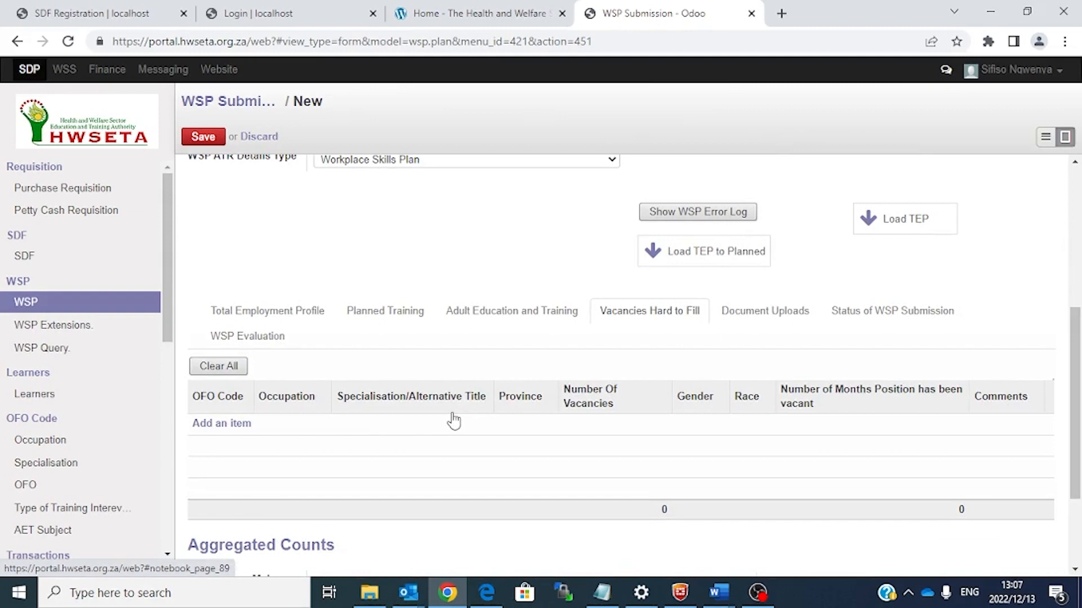
Step: Show Document Uploads and scroll down to the Other Documents table
left_click(766, 313)
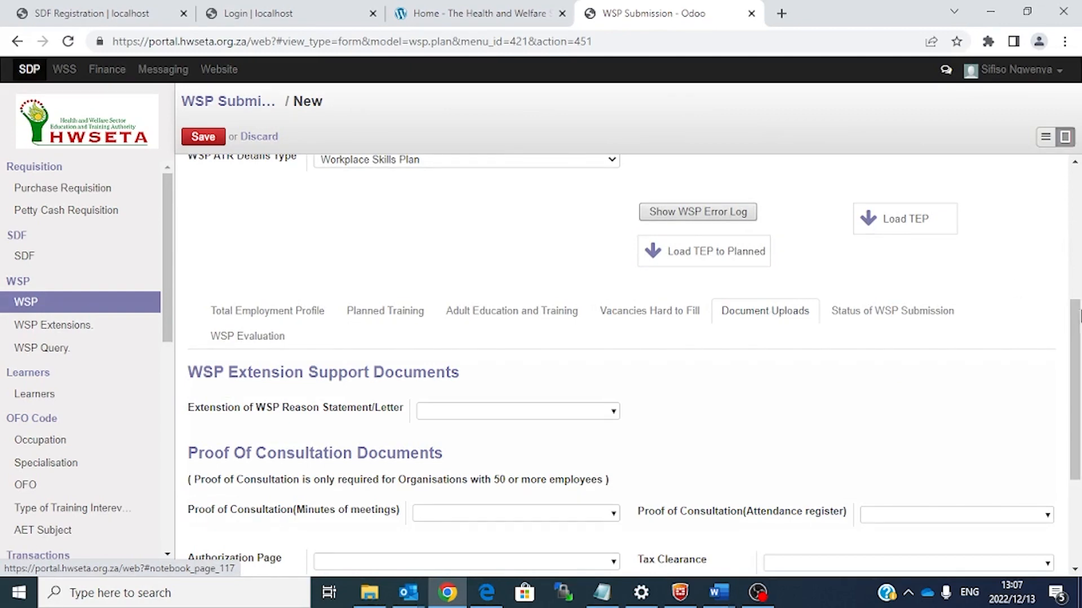
left_click_drag(1076, 377, 1079, 441)
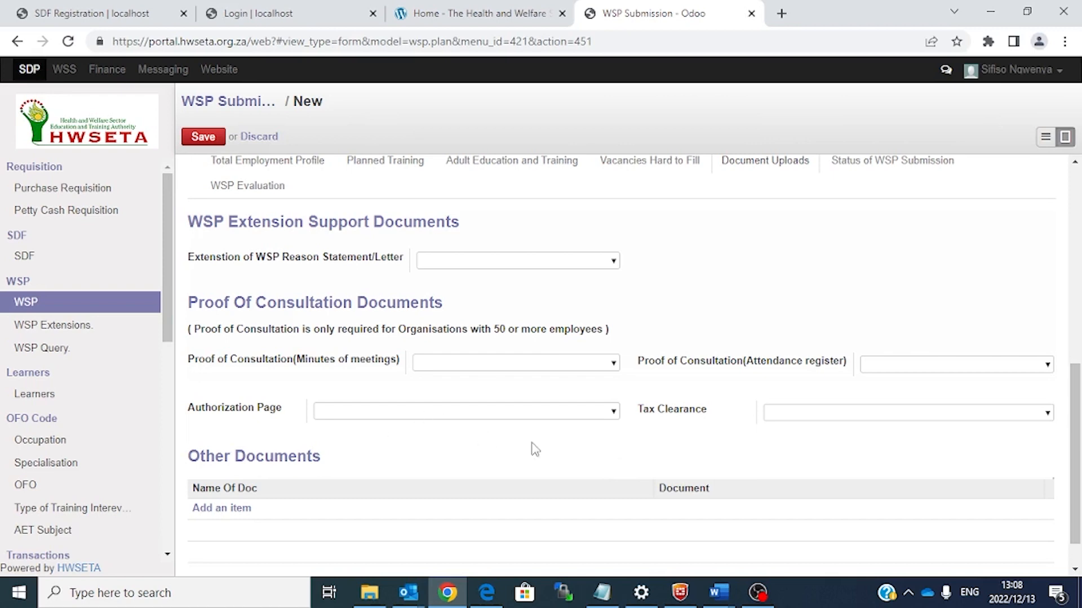
Step: Create an AUTHORIZATION PAGE attachment from SDF APPOINTMENT LETTER.docx and save it
left_click(614, 412)
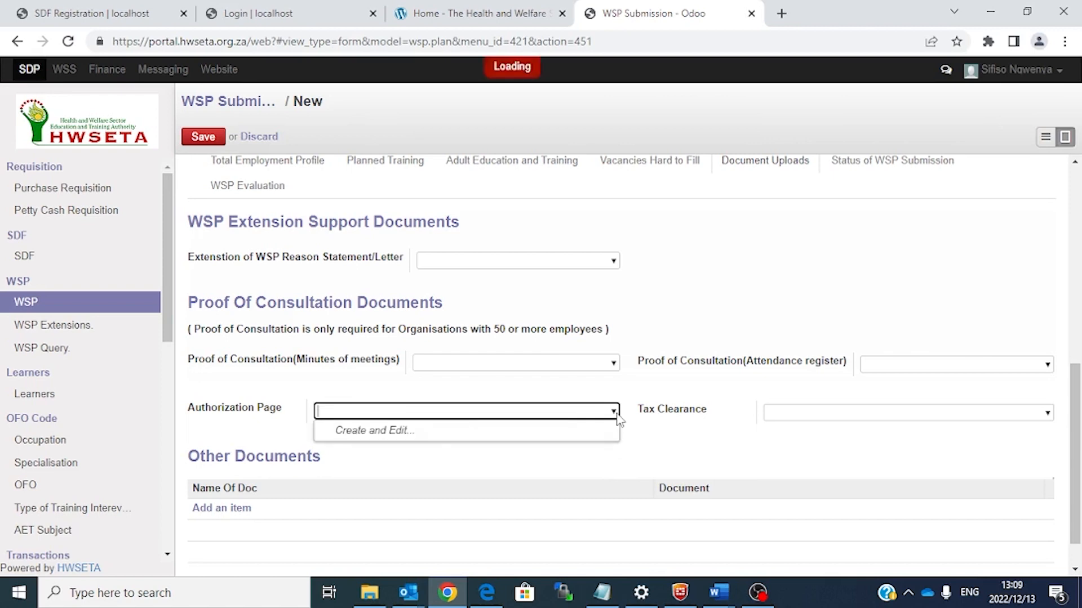
left_click(424, 436)
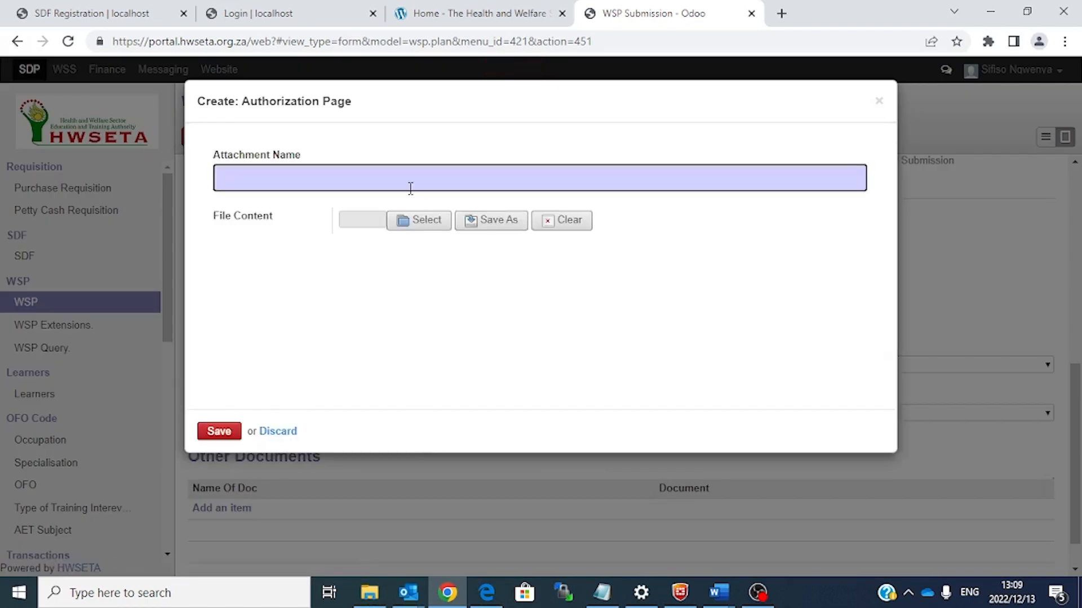
type("AUTHOR")
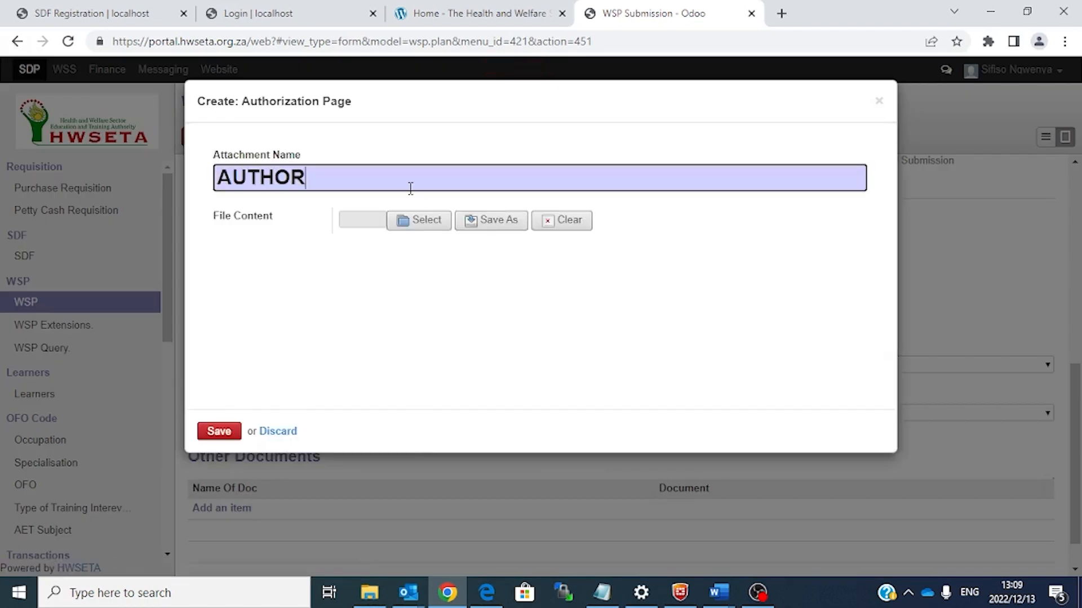
type("IZATION PAGE")
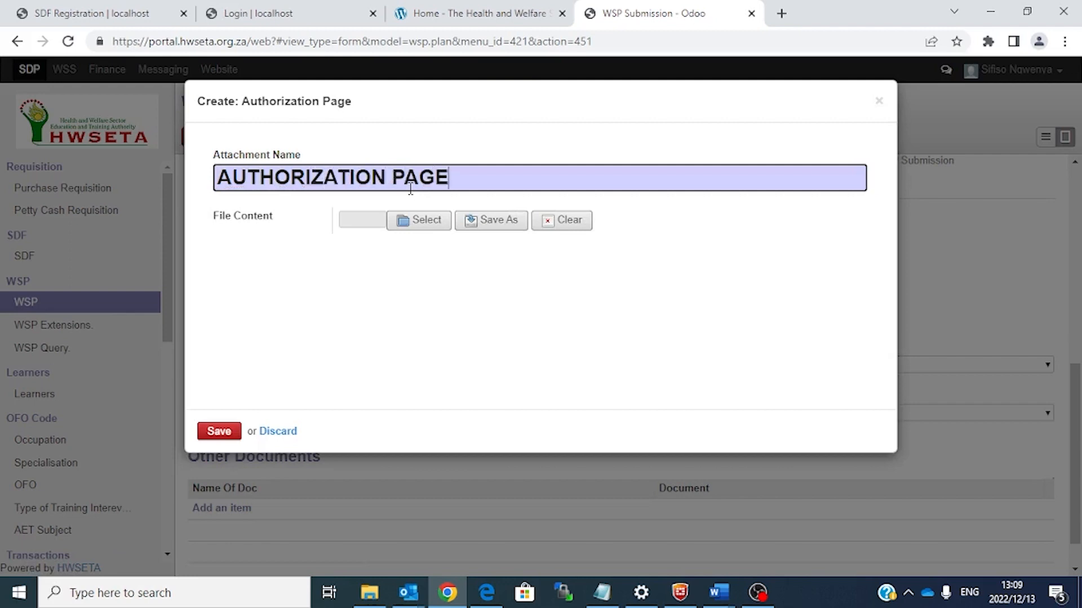
left_click(423, 224)
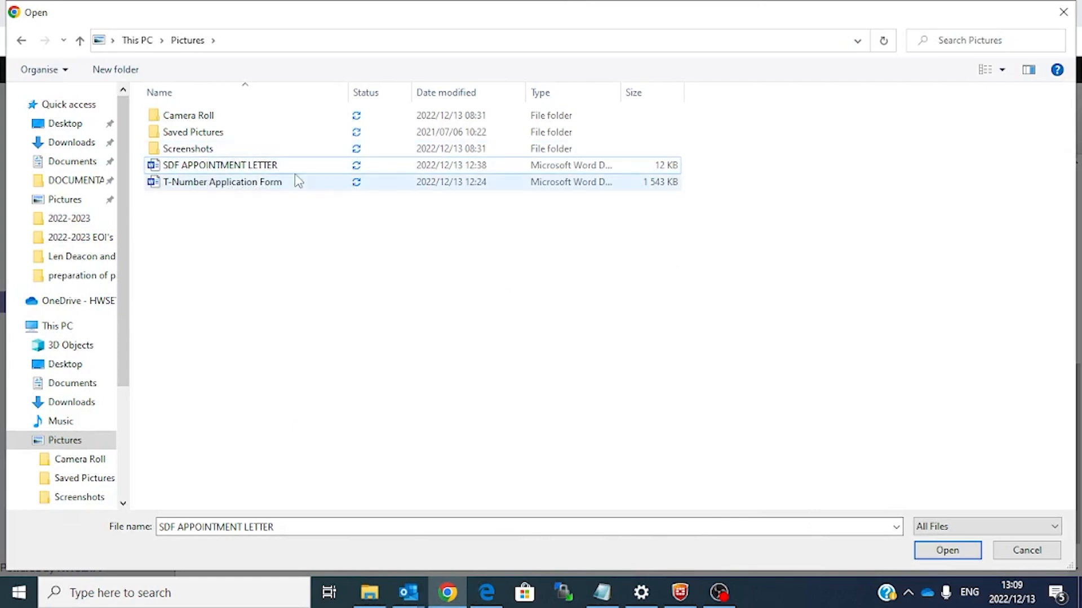
double_click(281, 165)
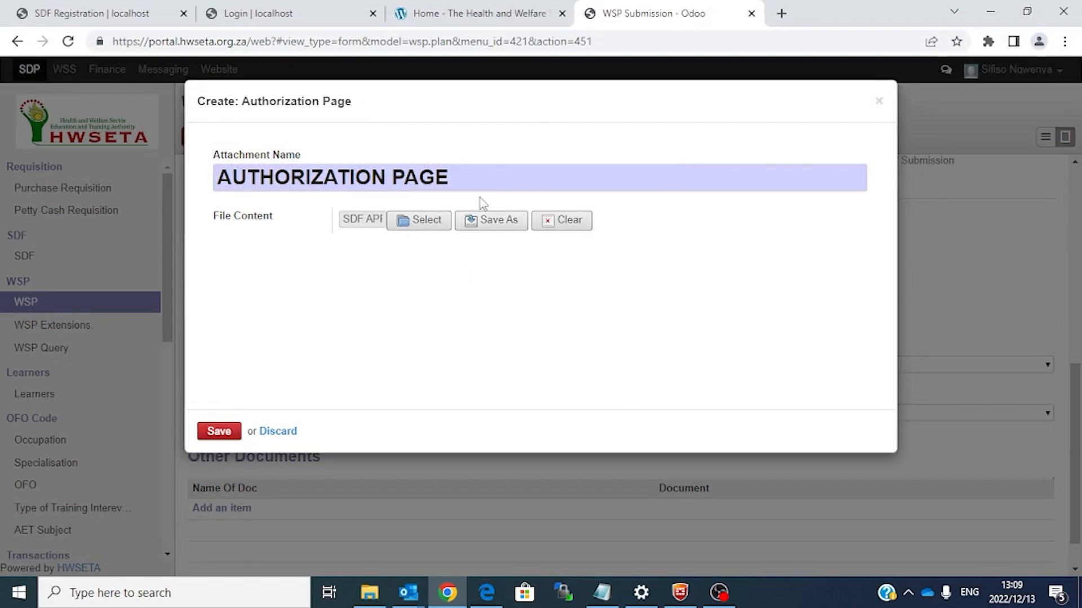
left_click(226, 435)
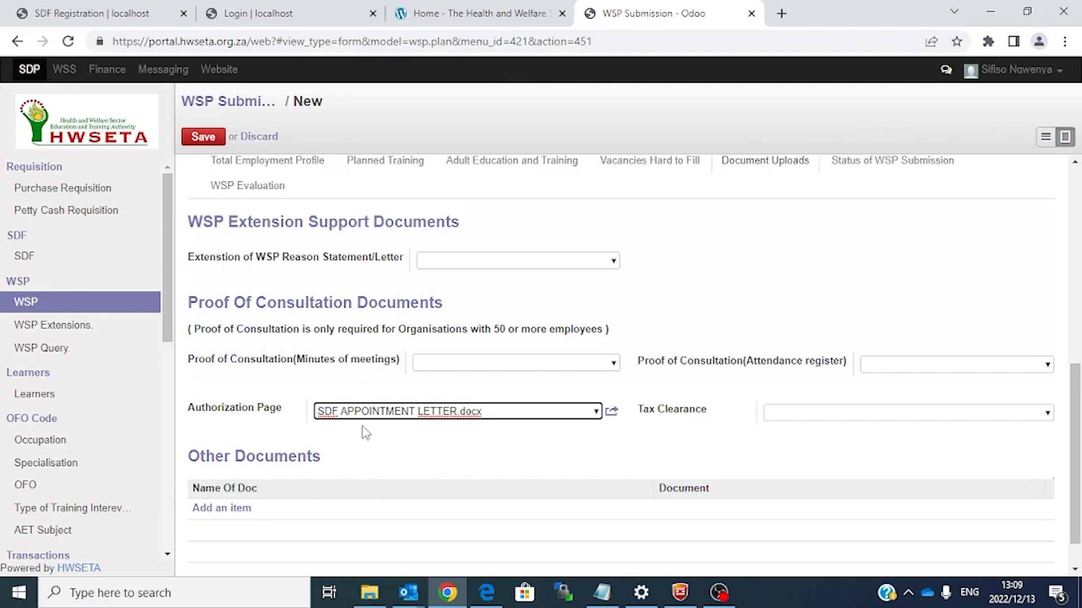
left_click(1044, 415)
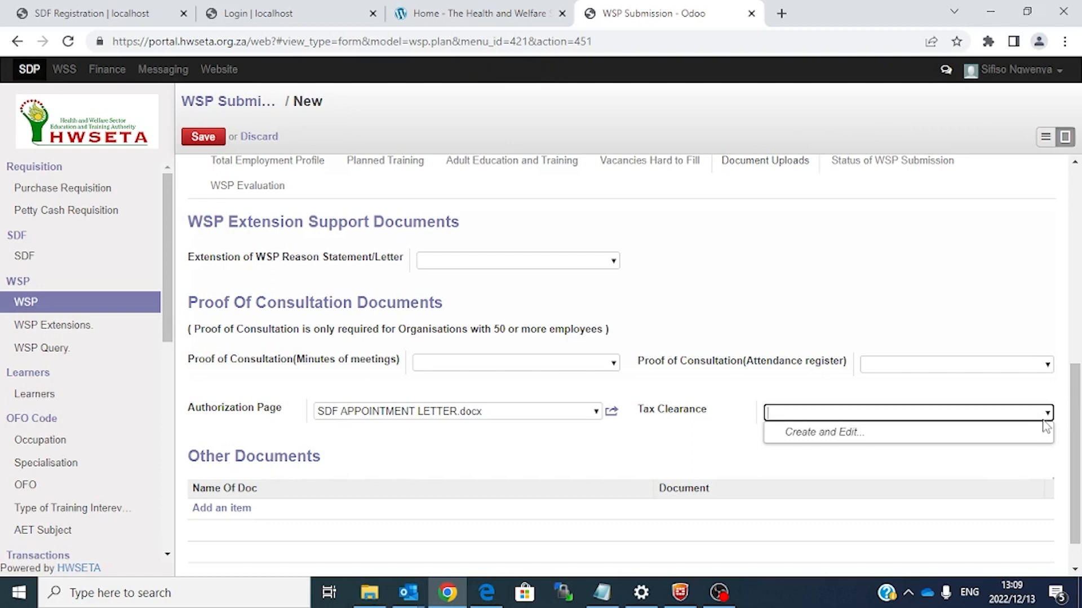
scroll(827, 367, "down", 1)
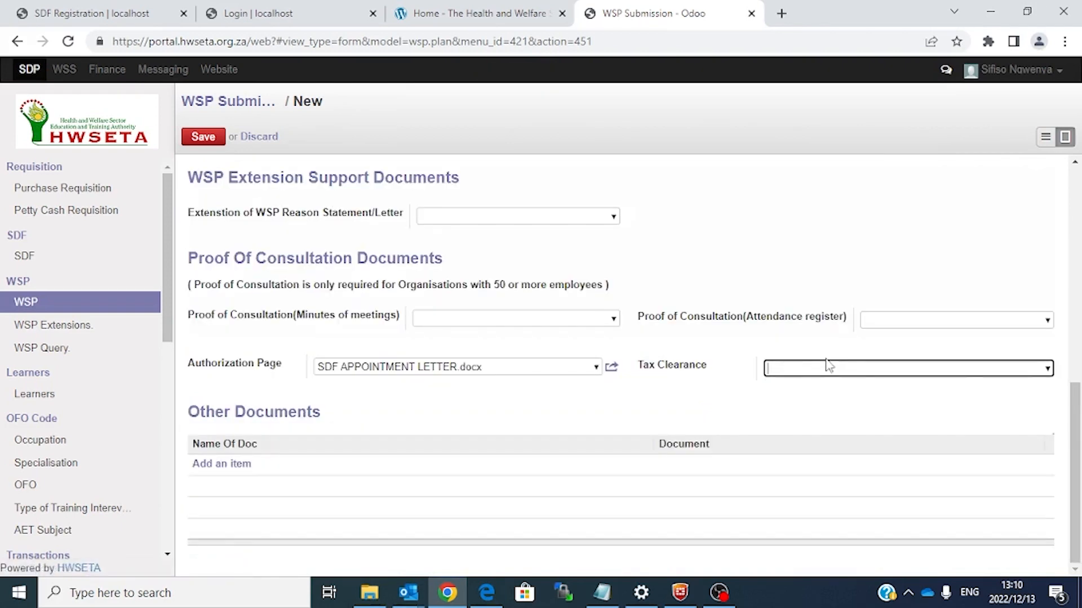
left_click_drag(1076, 431, 1077, 385)
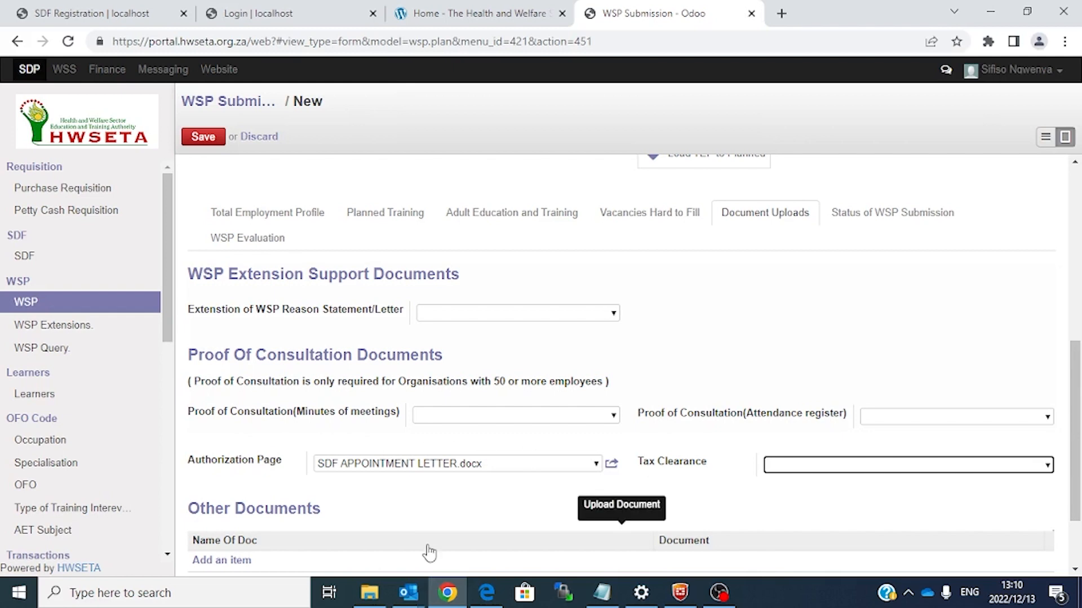
left_click_drag(1075, 443, 1079, 325)
left_click(434, 379)
Step: Set the details type to Annual Training Report and show the Actual Training table
left_click(373, 405)
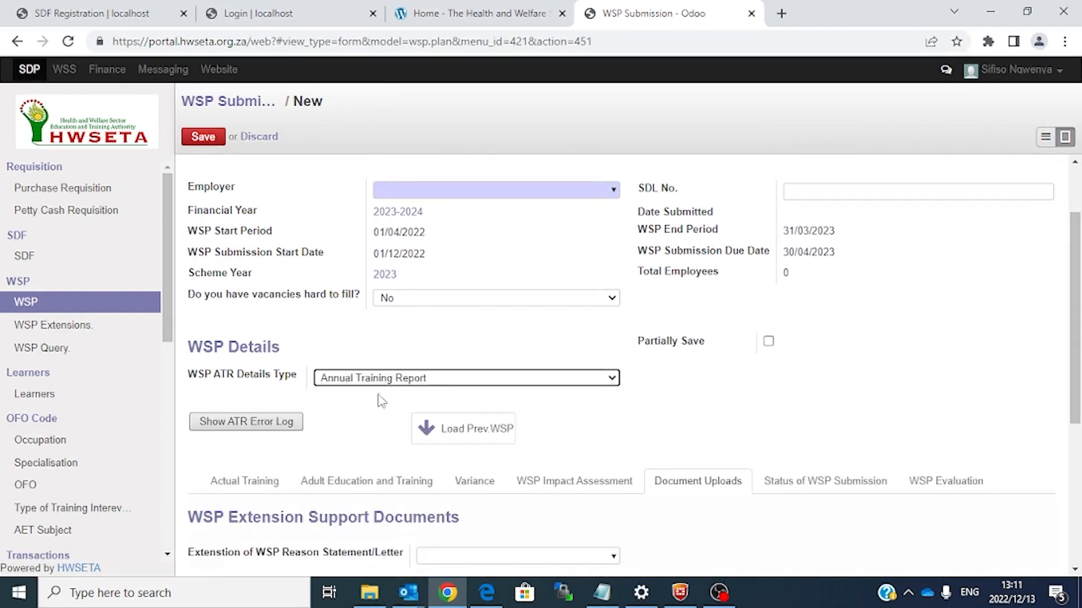
left_click_drag(1077, 270, 1077, 378)
left_click(263, 285)
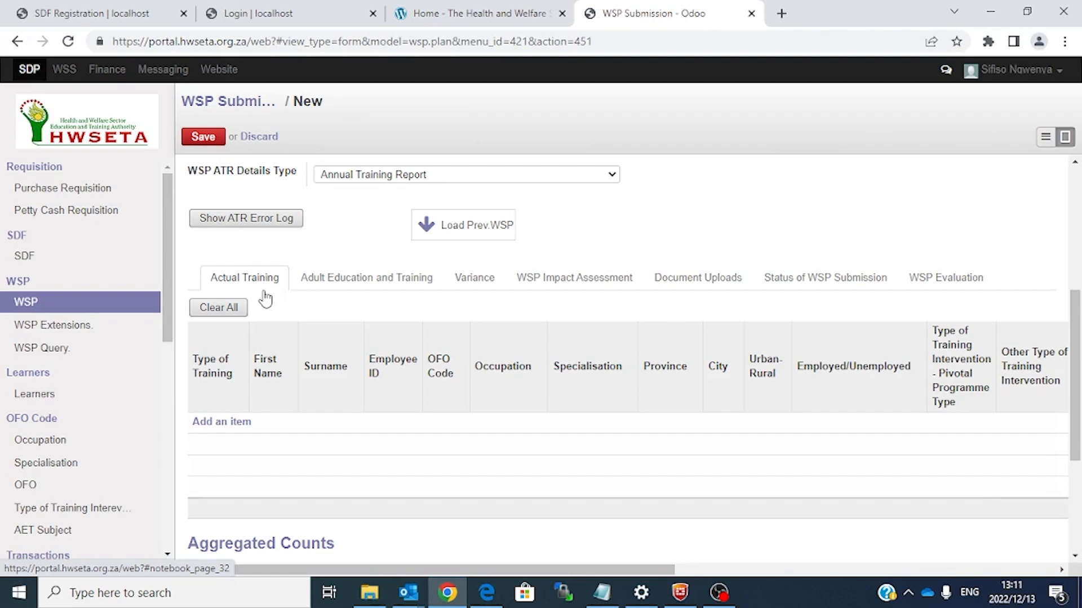
Step: Add a blank Actual Training row and check its Type of Training options
left_click(235, 428)
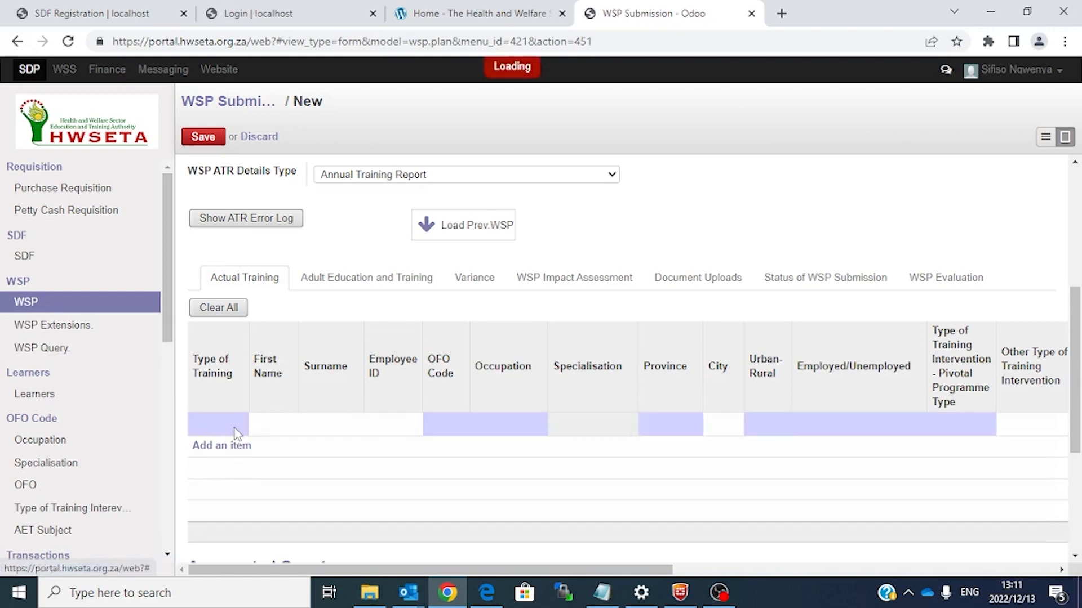
left_click(240, 425)
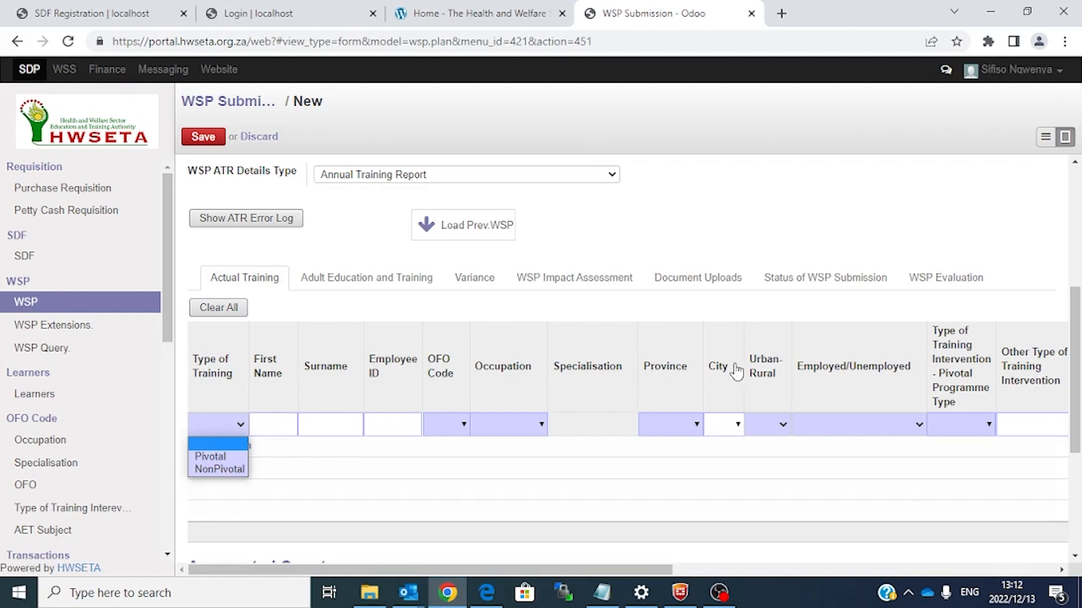
left_click_drag(663, 566, 902, 560)
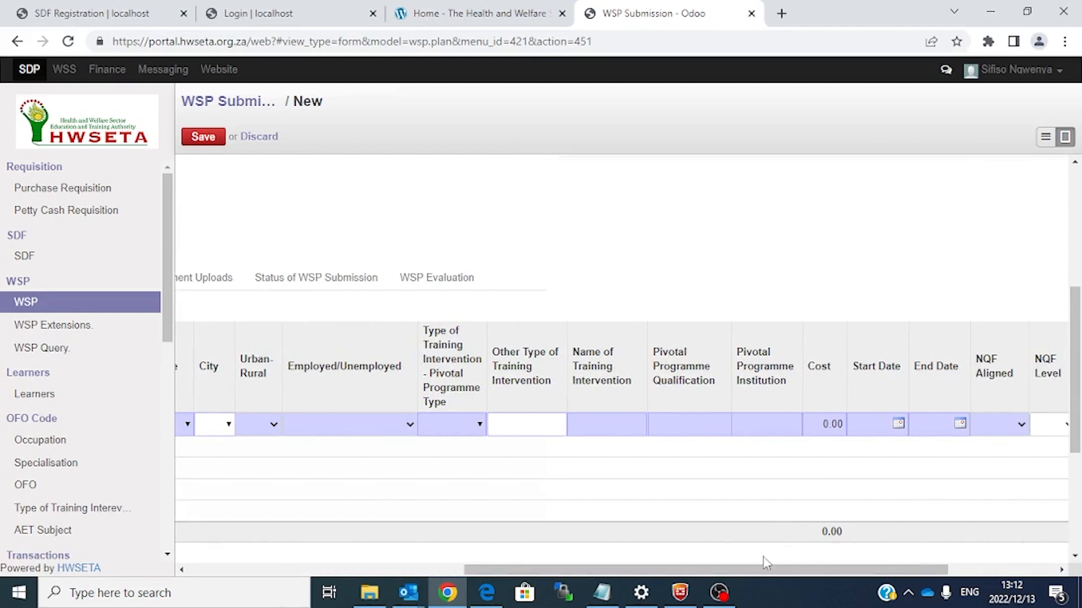
left_click_drag(753, 574, 387, 570)
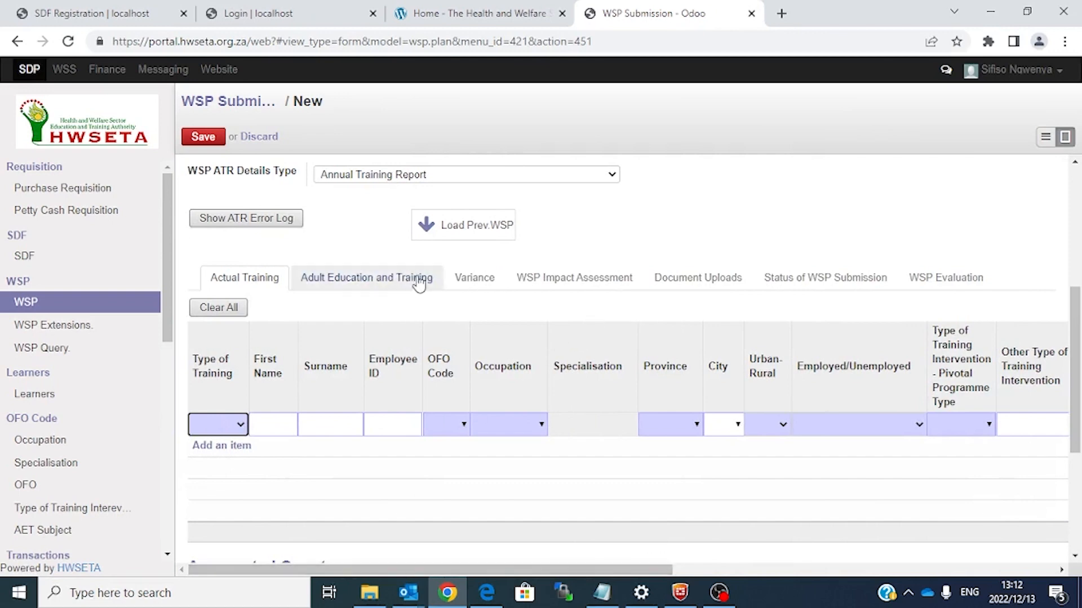
Step: Review the Variance table of planned versus actual pivotal and non-pivotal training
left_click(399, 280)
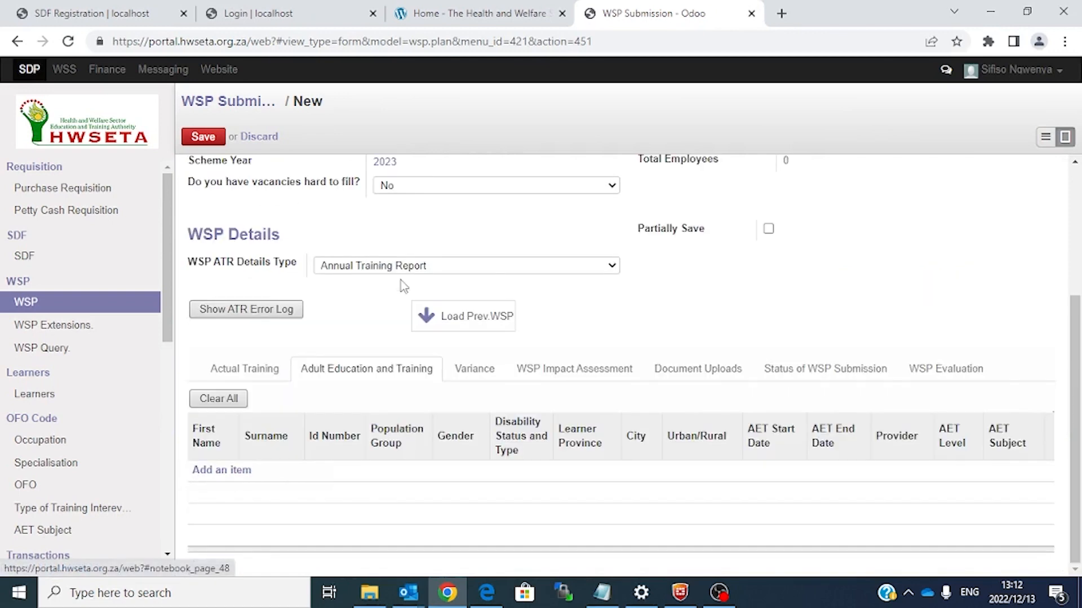
left_click(476, 373)
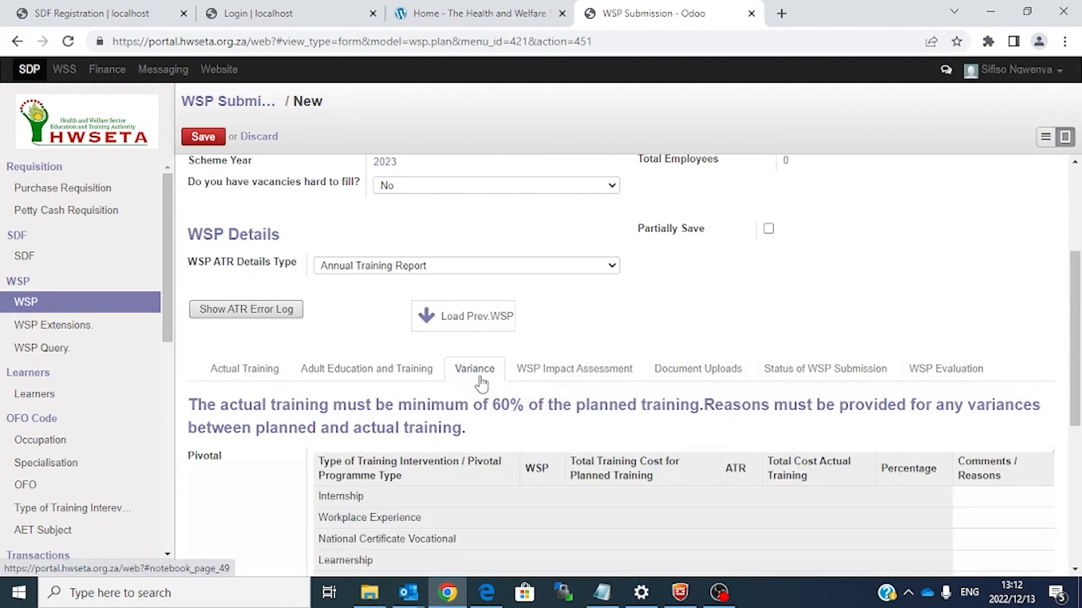
left_click_drag(1070, 333, 1078, 417)
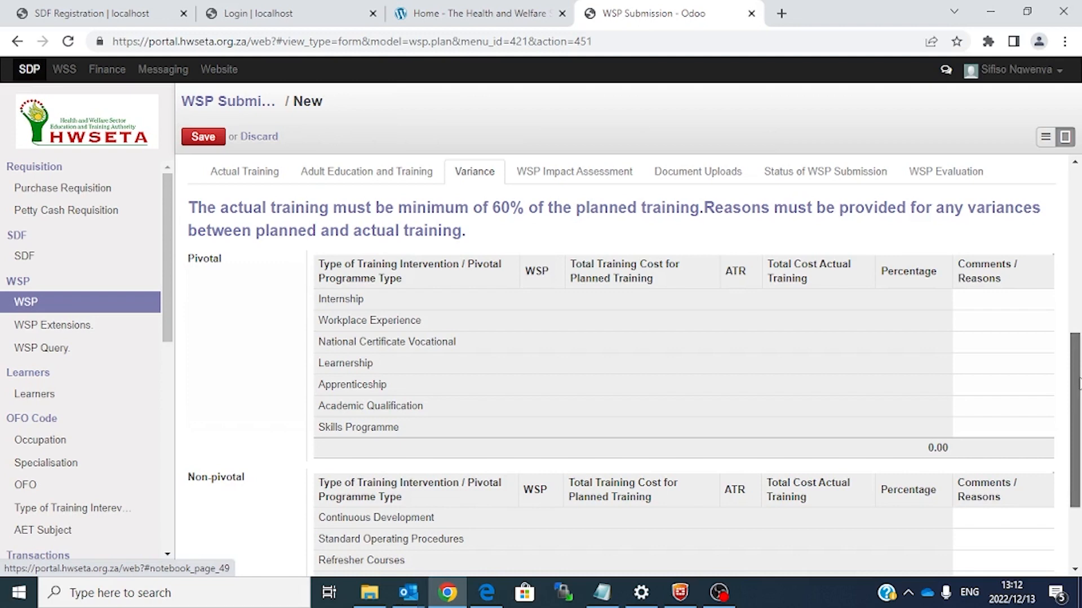
scroll(1078, 405, "down", 1)
left_click_drag(1077, 406, 1077, 352)
left_click(247, 247)
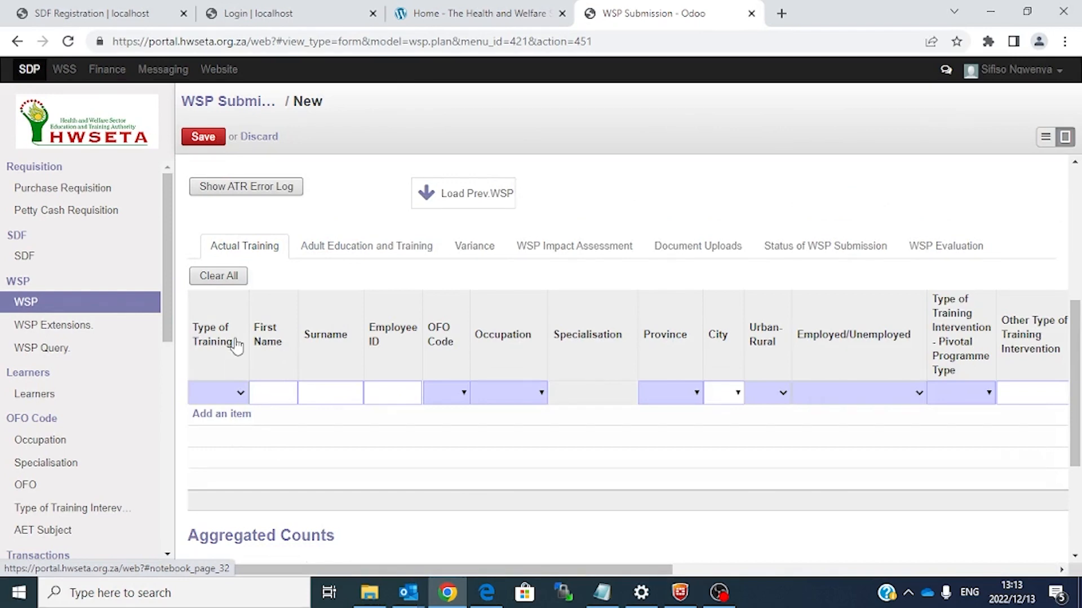
left_click(497, 258)
mouse_move(1076, 374)
left_mouse_down()
mouse_move(1079, 451)
mouse_move(1077, 395)
left_mouse_up()
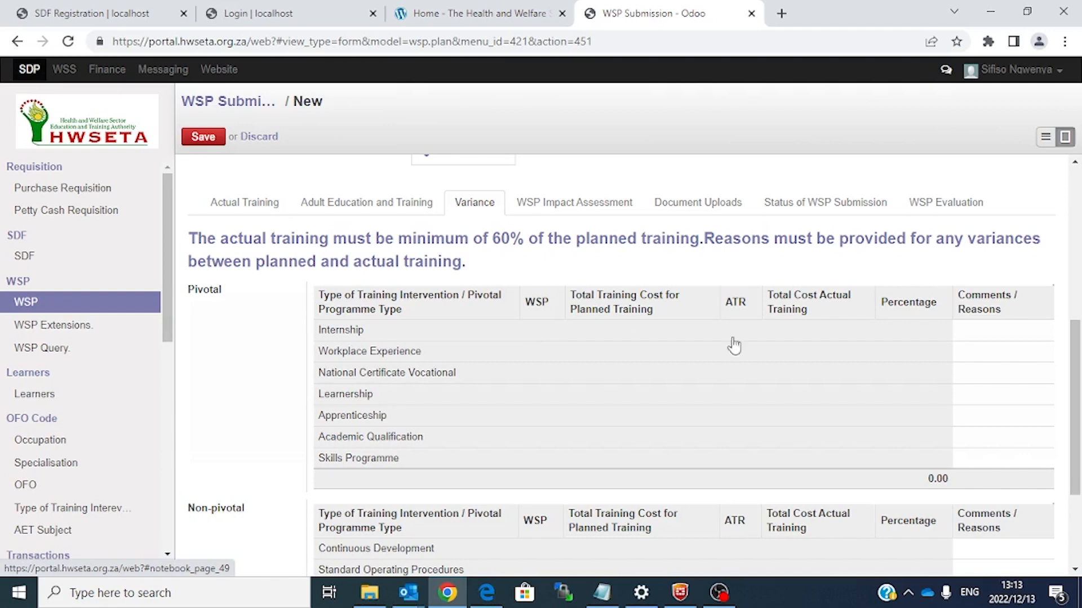
Step: Enter SUCCESSFUL as the Internship variance comment and scroll back through the tables
left_click(1020, 338)
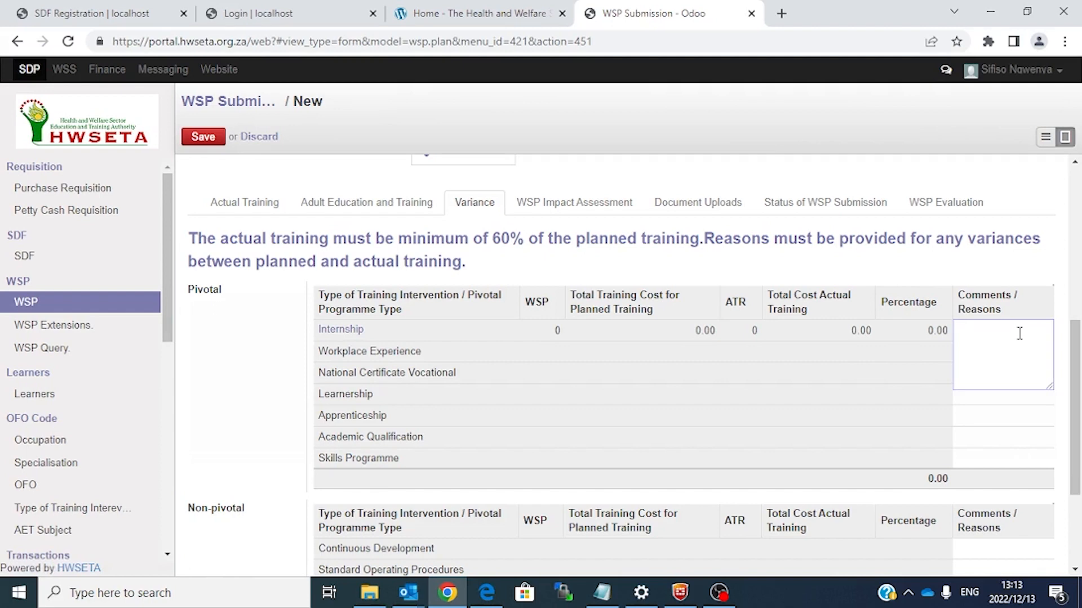
left_click(1019, 333)
type("SUCC")
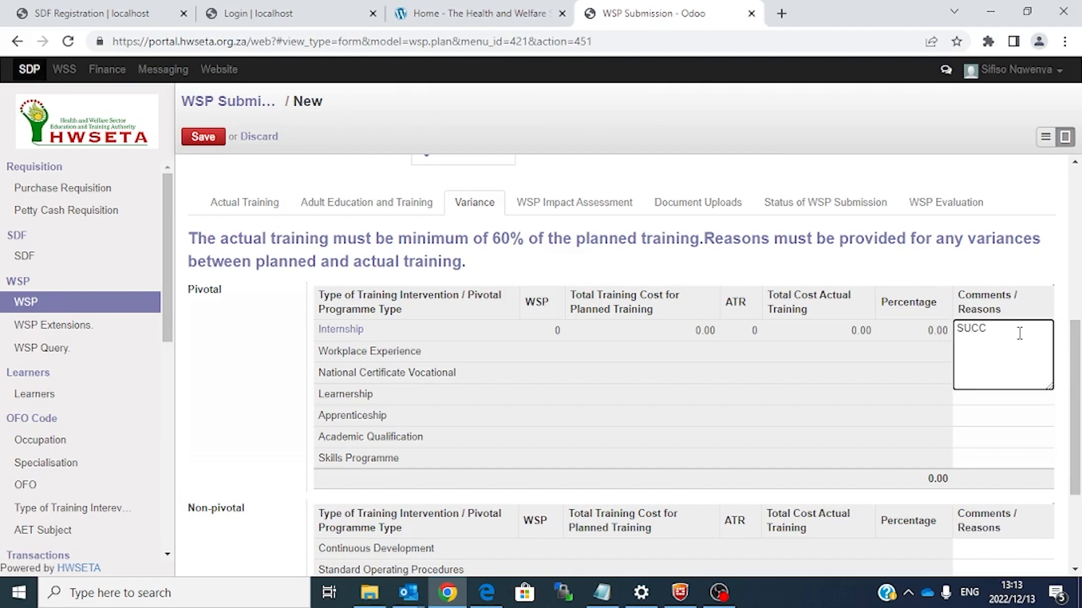
type("ESSFUL")
scroll(1077, 399, "down", 1)
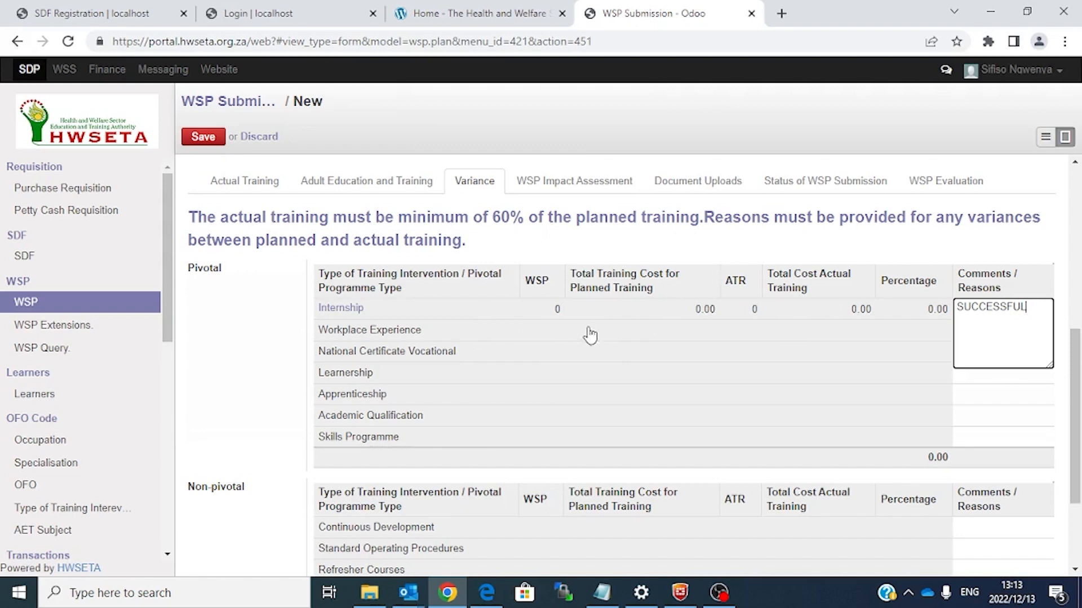
scroll(773, 282, "down", 3)
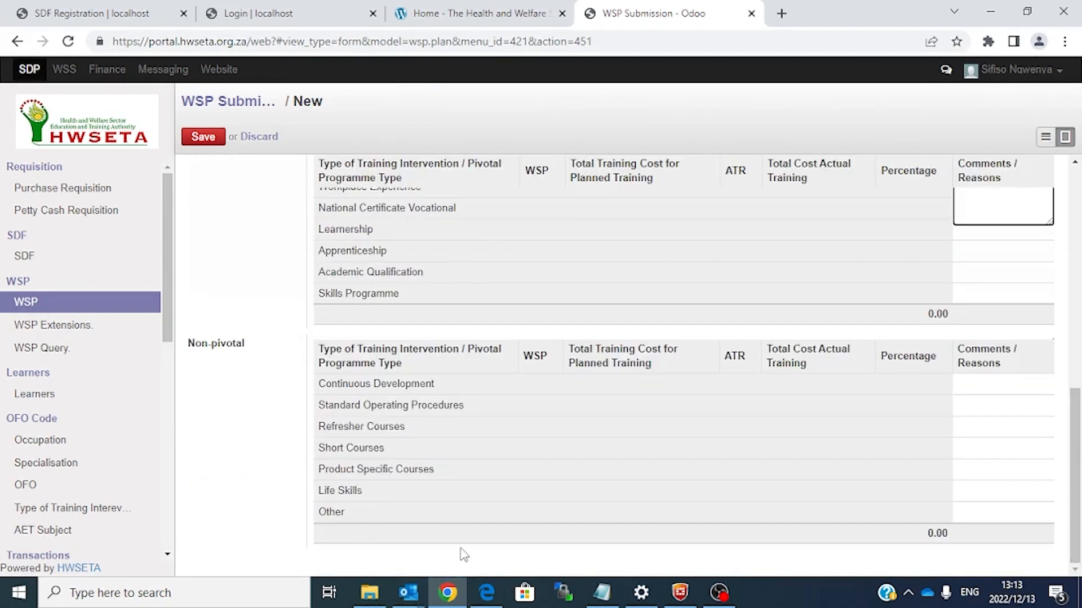
scroll(1077, 402, "up", 3)
scroll(1079, 403, "up", 1)
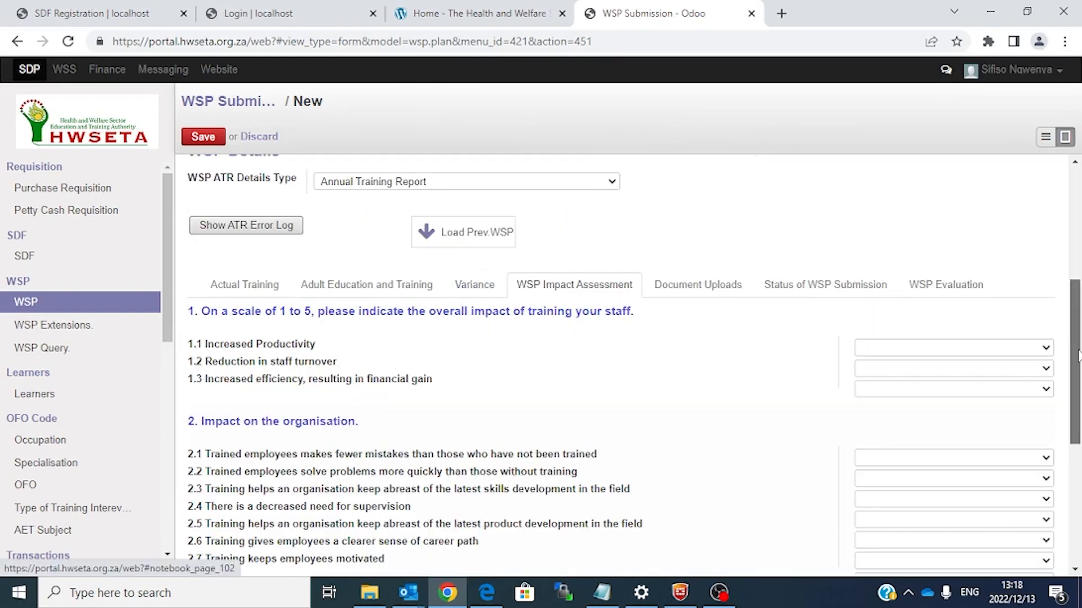
Step: Review the Impact Assessment ratings and enter 5 as the payroll percentage spent on training
left_click_drag(1080, 356, 1080, 416)
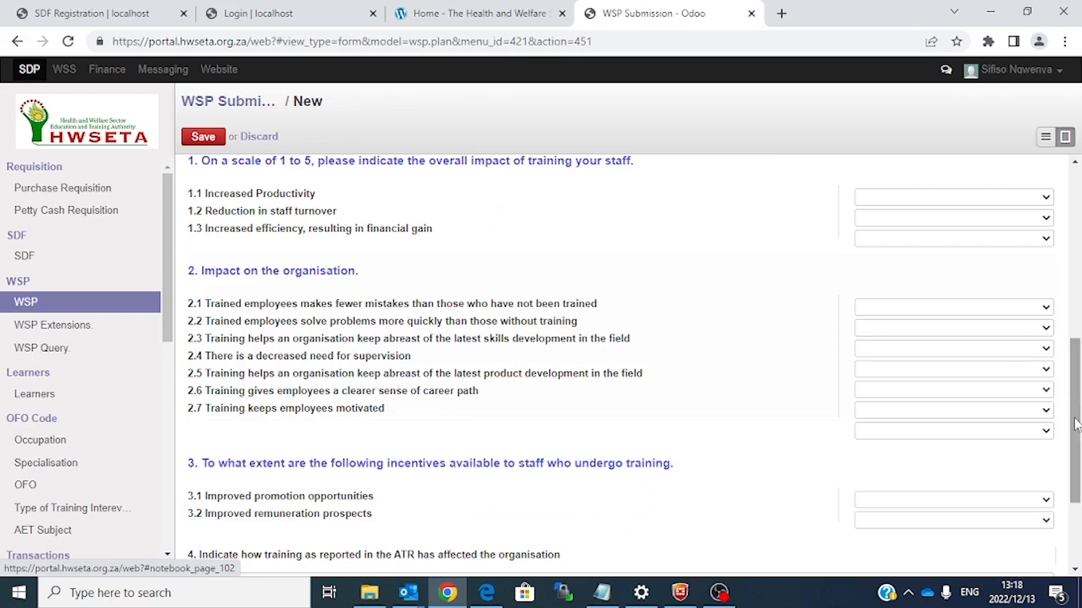
left_click_drag(1076, 425, 1074, 479)
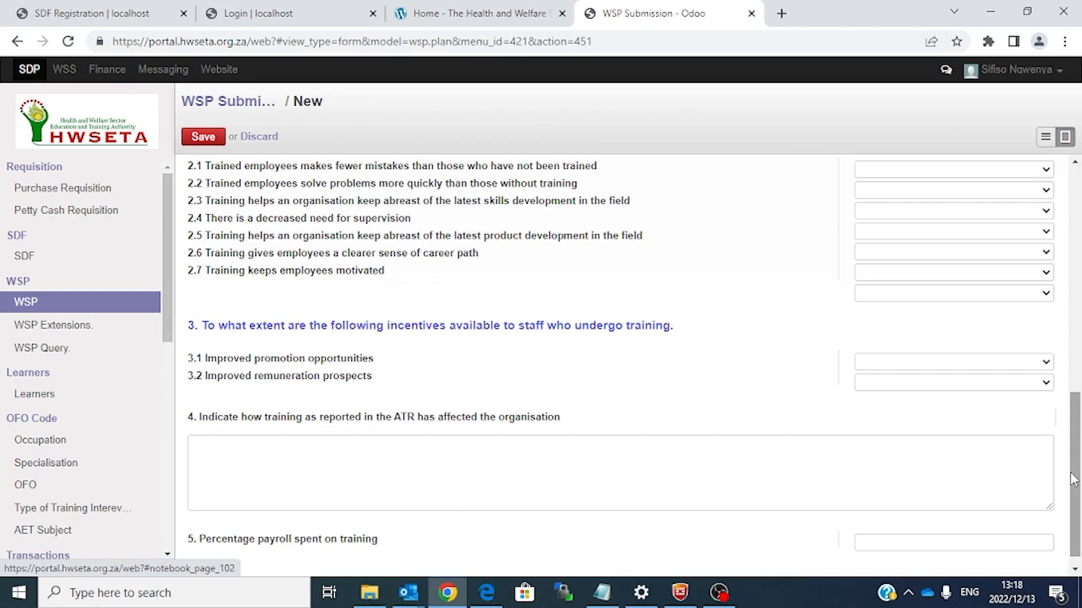
scroll(1073, 480, "up", 5)
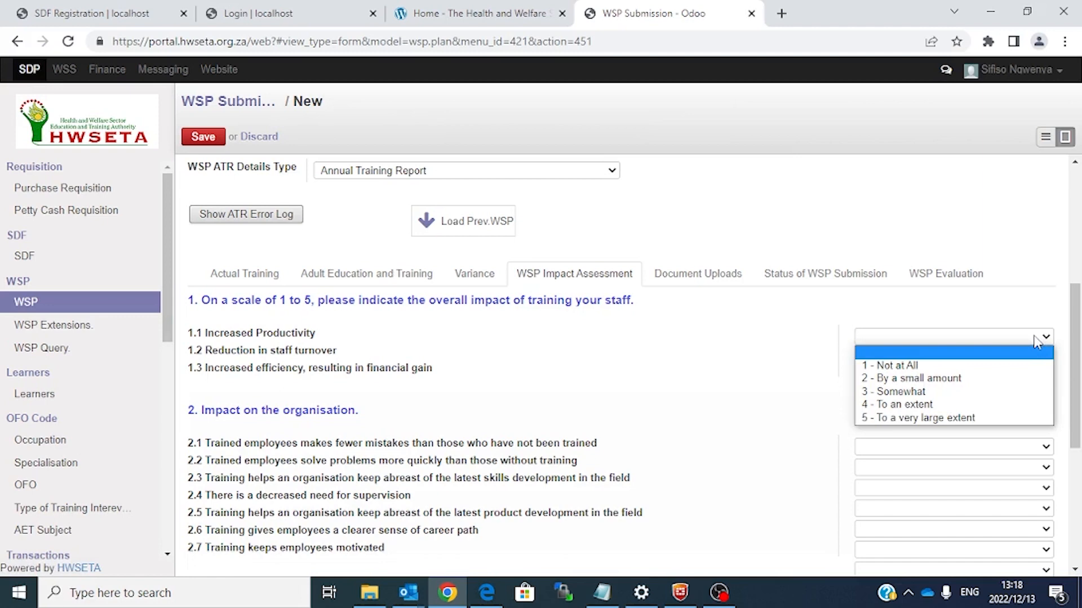
left_click_drag(1072, 310, 1080, 484)
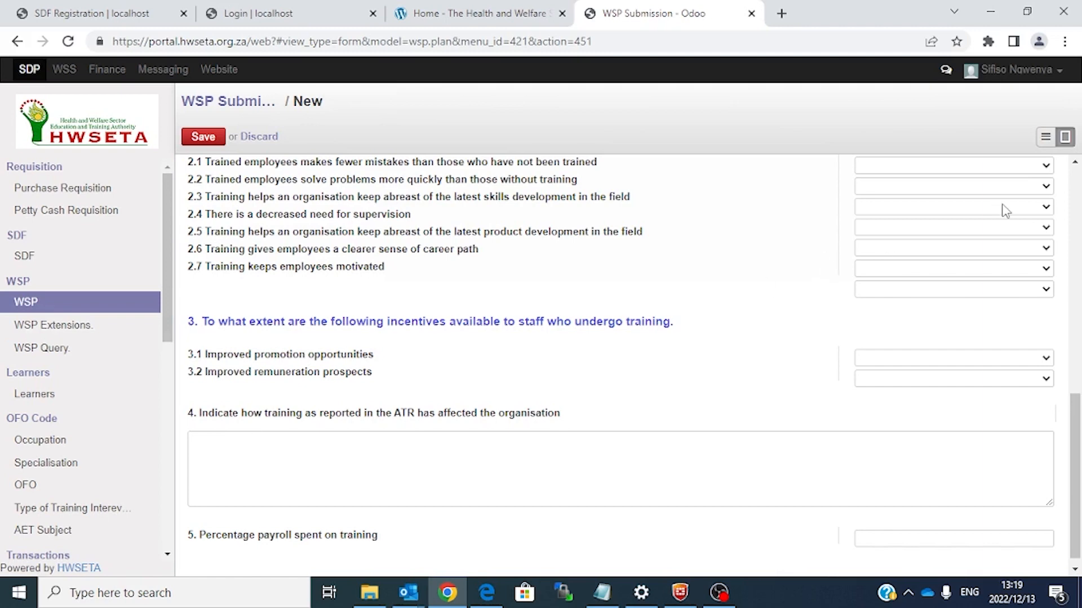
left_click(214, 446)
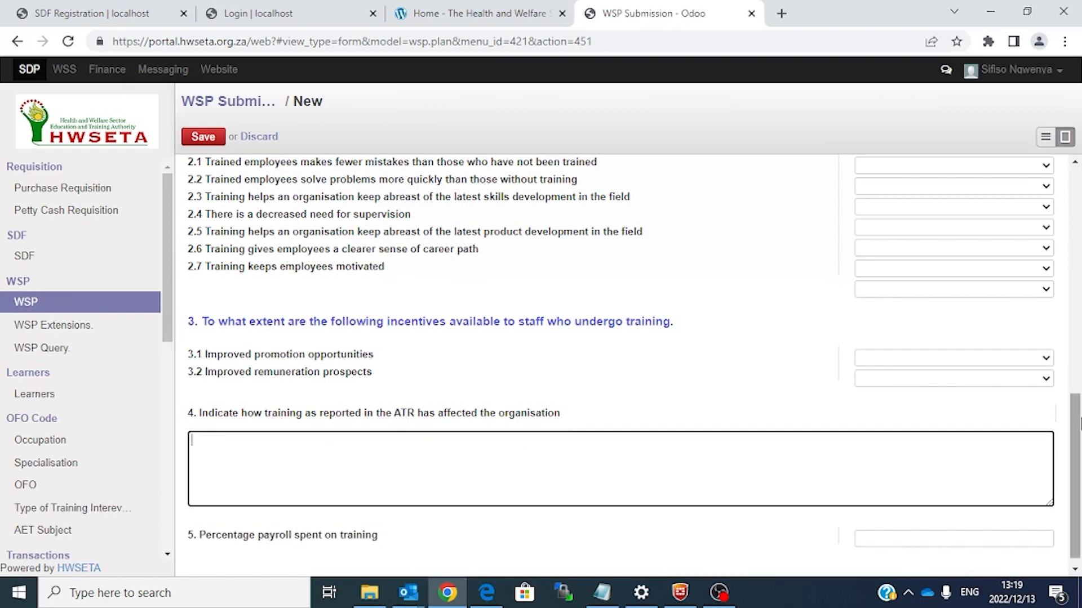
left_click_drag(1078, 456, 1079, 460)
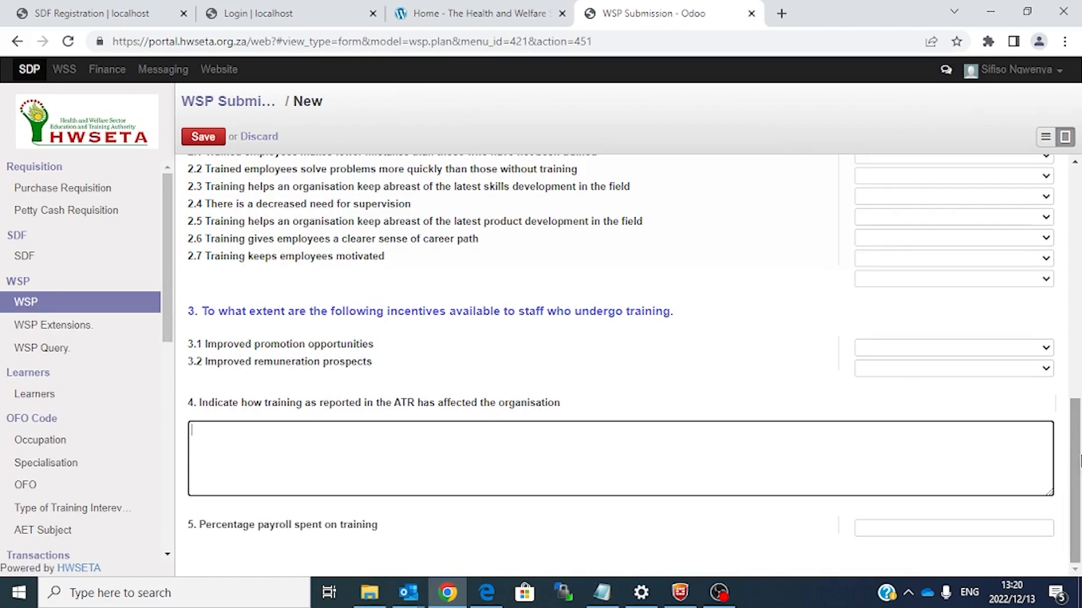
left_click(908, 533)
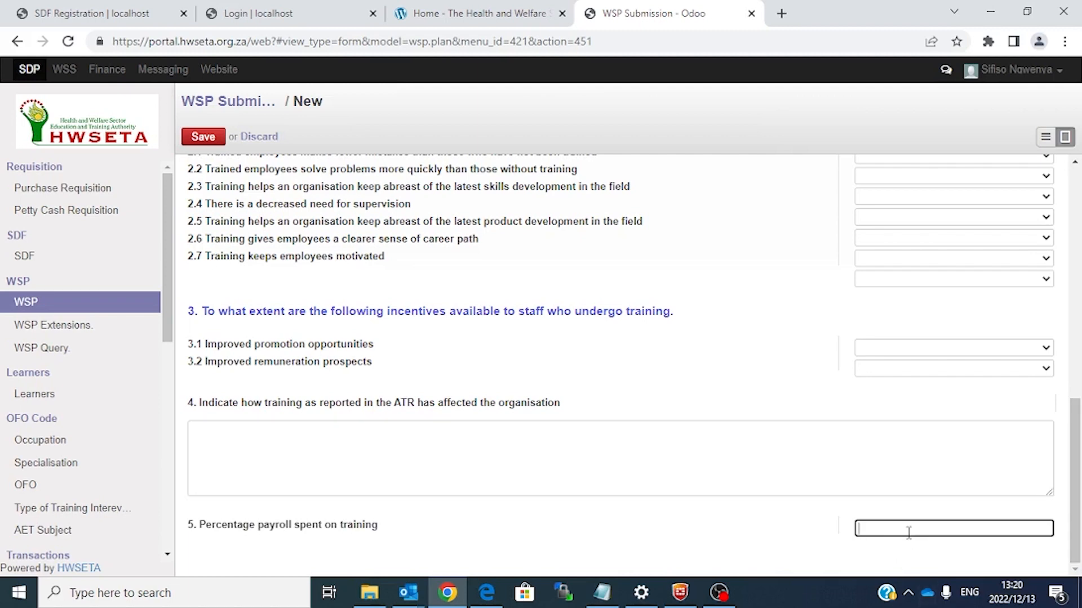
type("5")
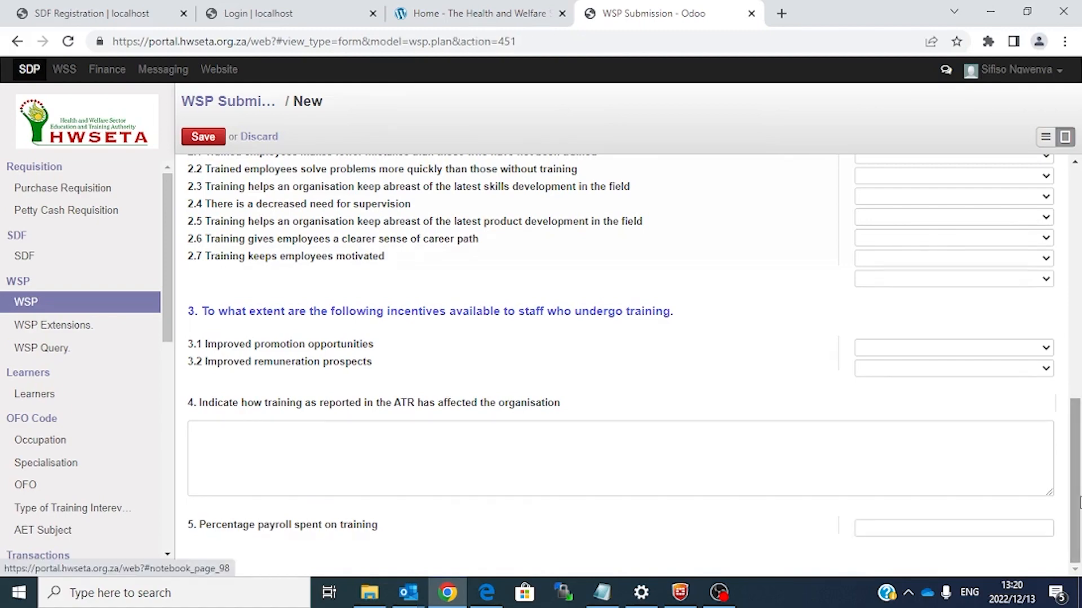
left_click_drag(1077, 502, 1077, 376)
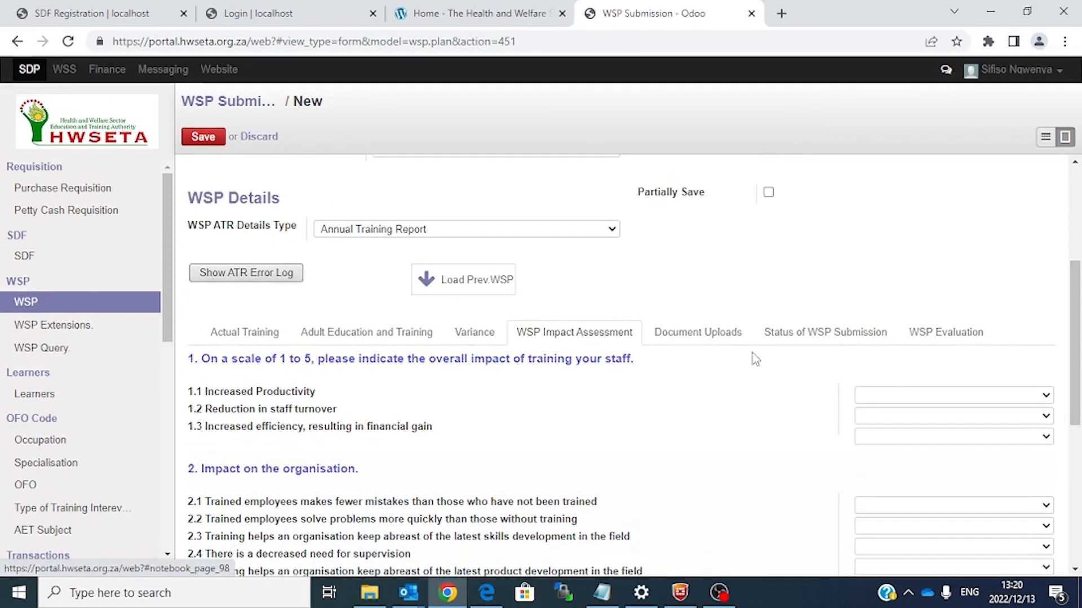
Step: Open Document Uploads and check the Proof of Training invoice and attendance register choices
left_click(703, 340)
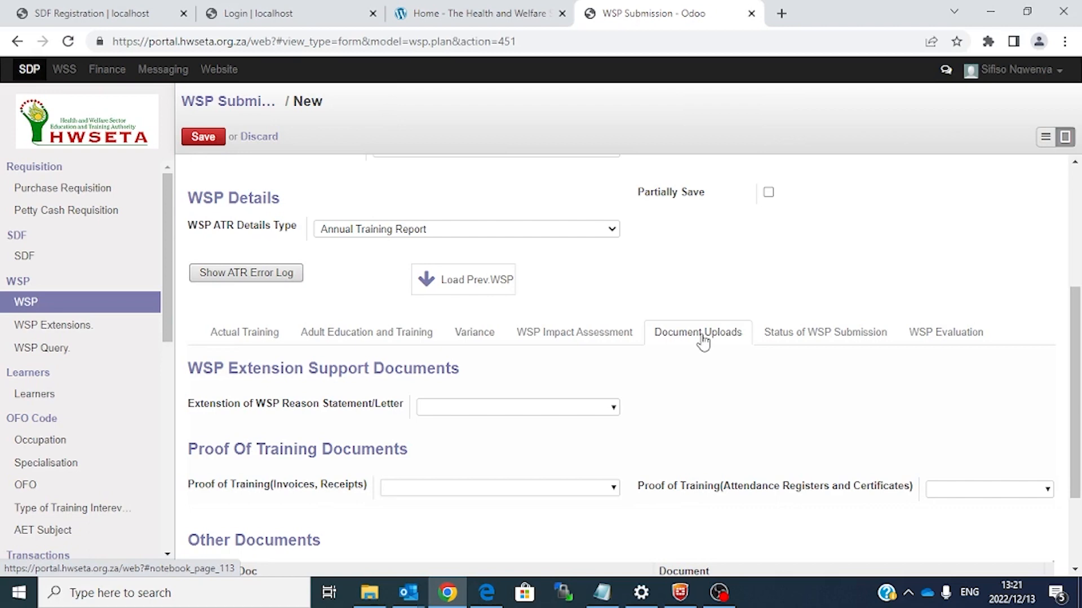
scroll(693, 367, "down", 2)
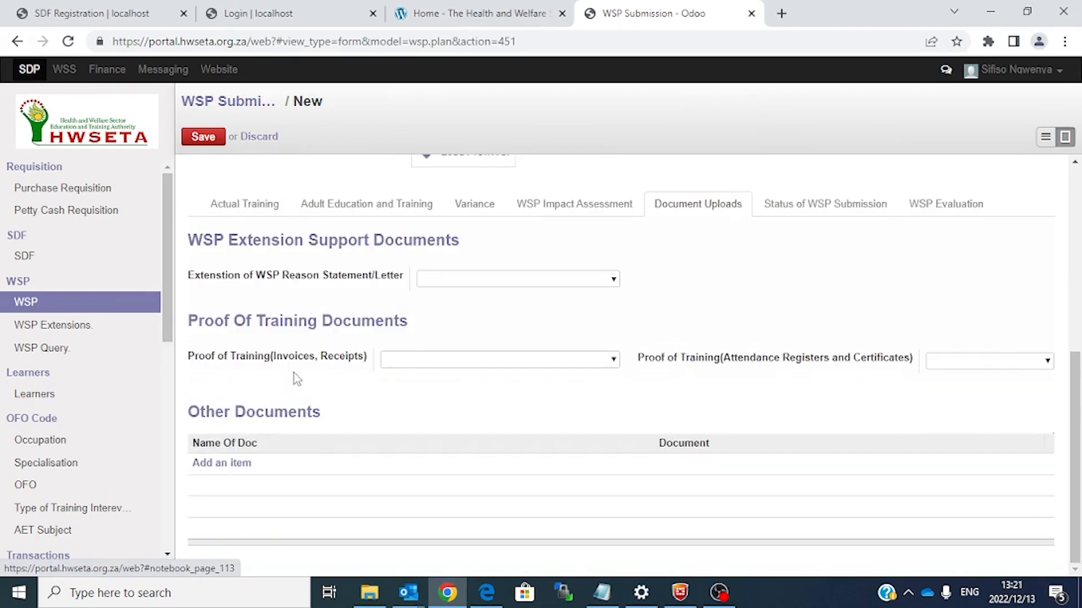
left_click(613, 363)
left_click(1046, 362)
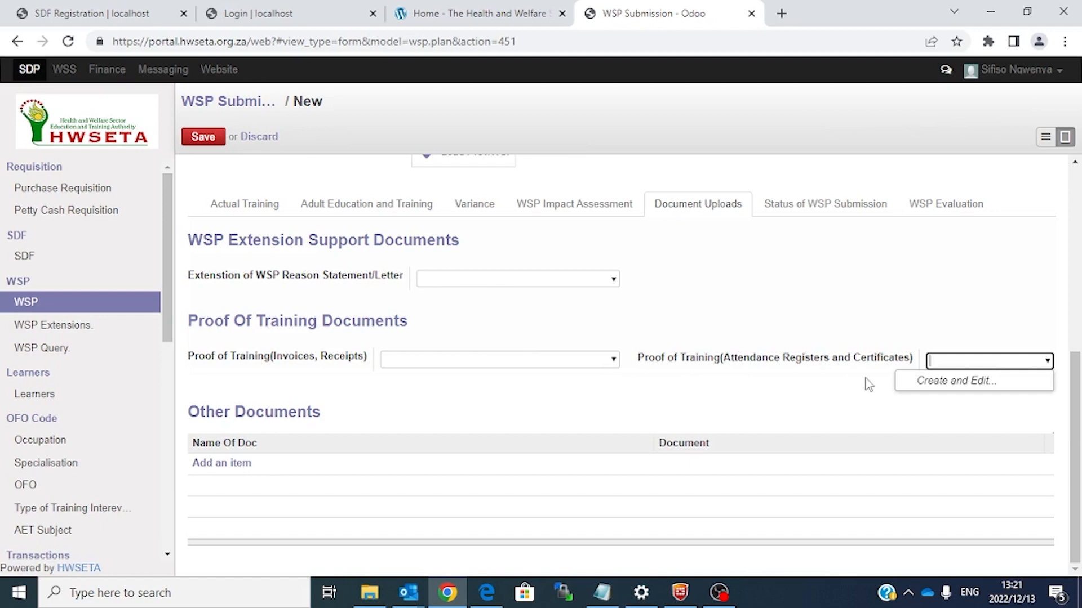
key("Escape")
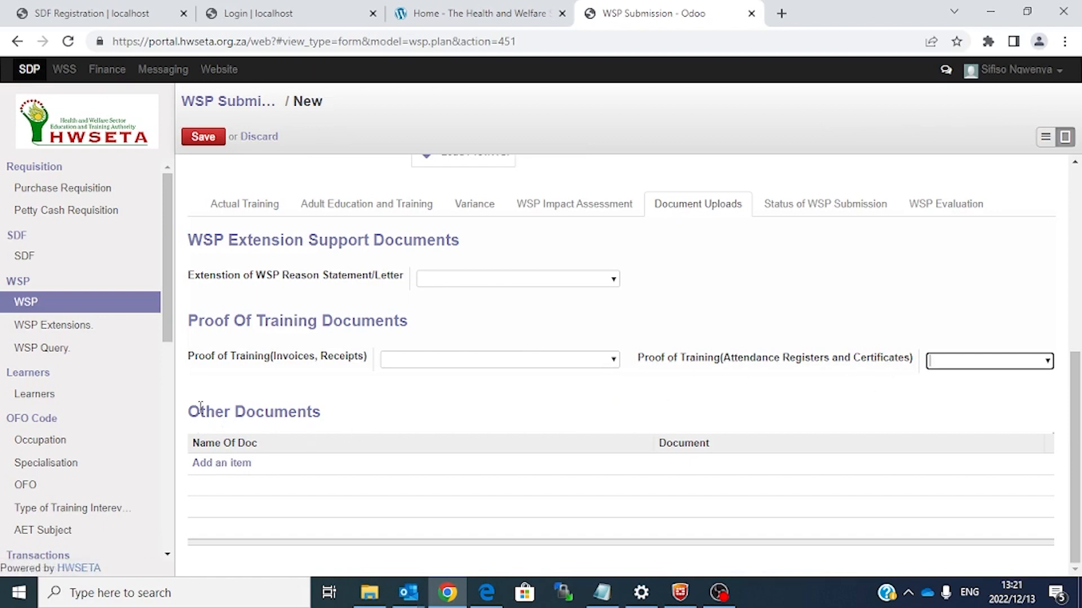
Step: Add an Other Documents row, then discard the empty row
left_click(233, 463)
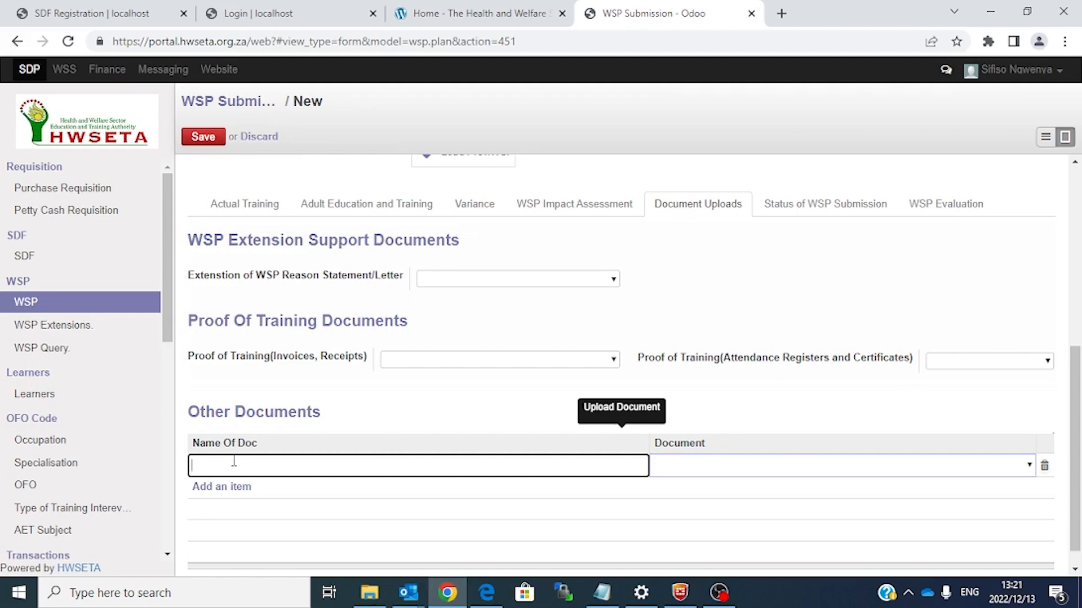
left_click(240, 500)
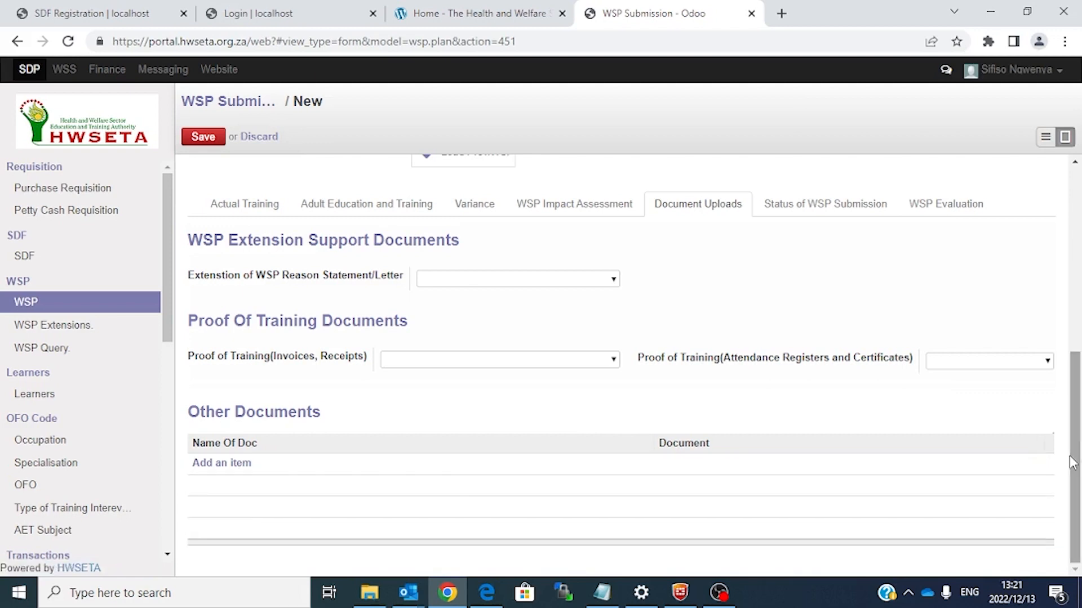
left_click_drag(1074, 462, 1075, 417)
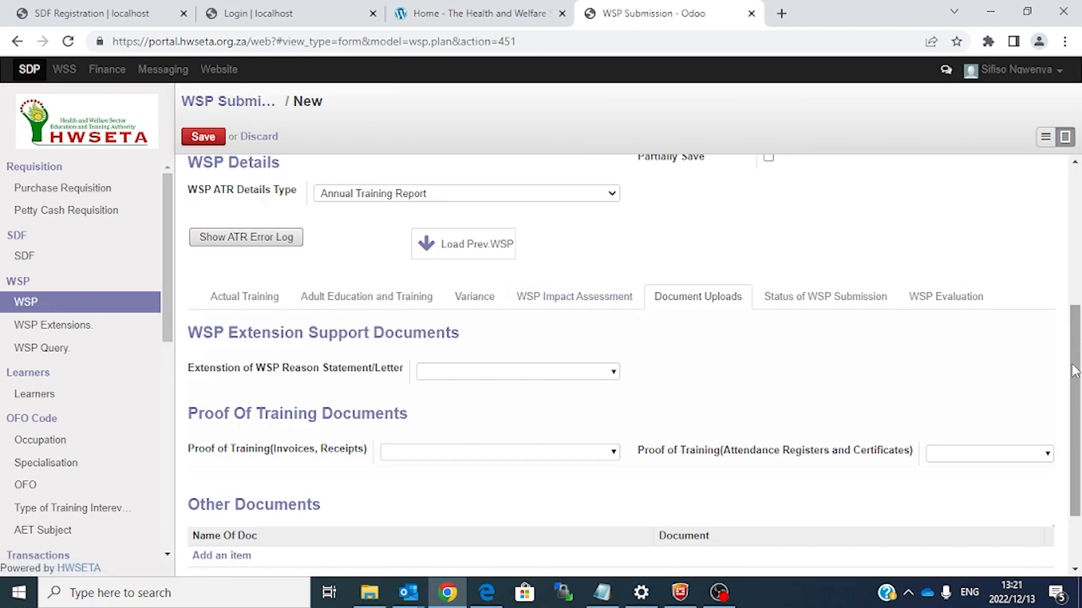
left_click_drag(1074, 372, 1070, 443)
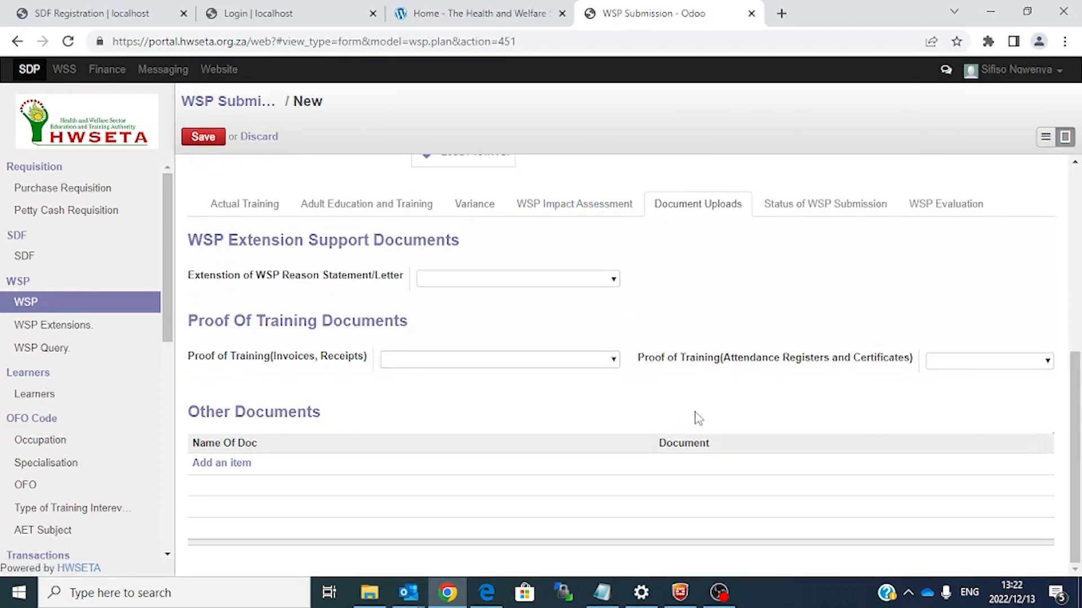
left_click_drag(1076, 428, 1079, 355)
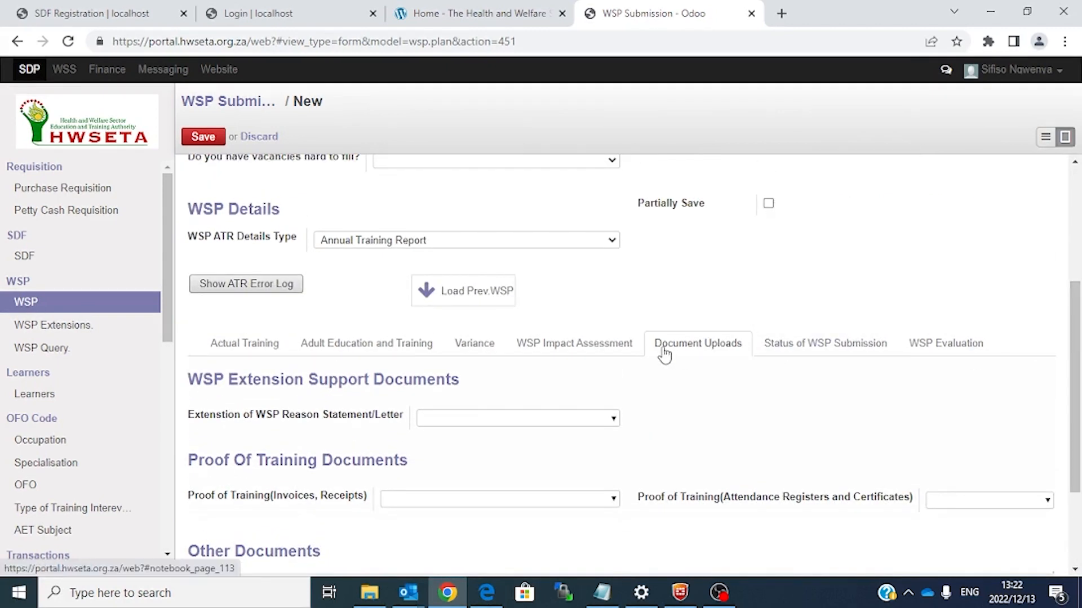
Step: Scroll the form to the Document Uploads section and scroll the left sidebar menu down
left_click_drag(1076, 407, 1079, 297)
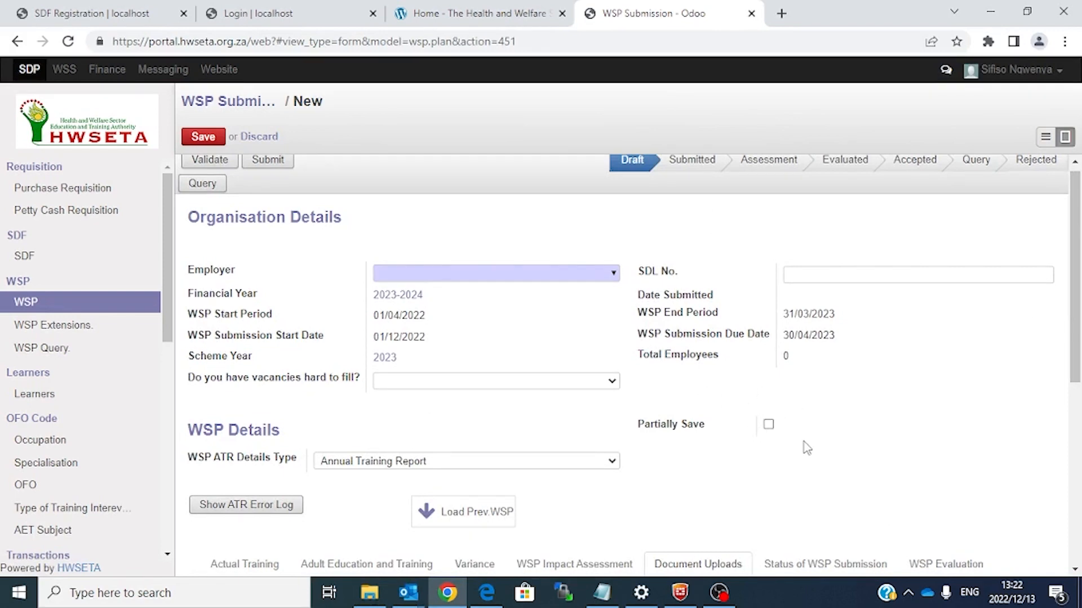
left_click_drag(1075, 321, 1074, 391)
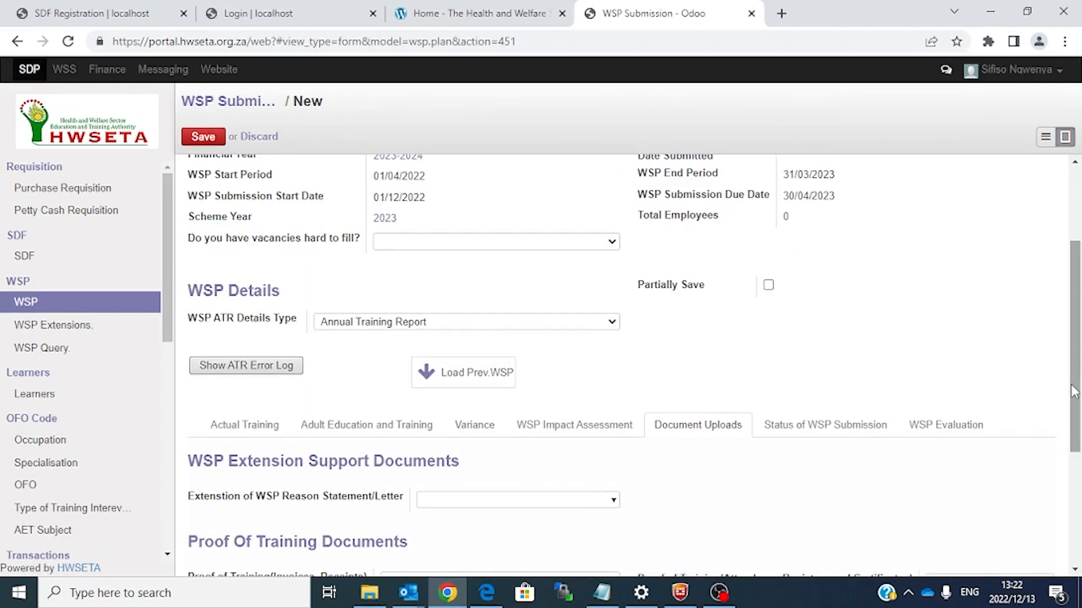
mouse_move(1072, 387)
left_mouse_down()
mouse_move(1079, 311)
mouse_move(1078, 400)
left_mouse_up()
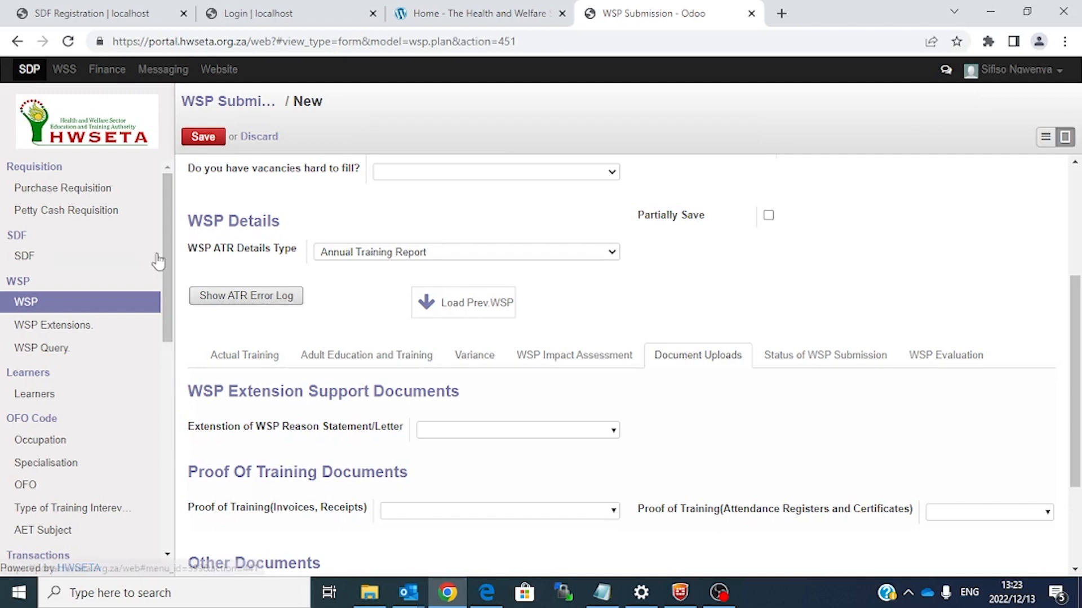
left_click_drag(170, 271, 161, 427)
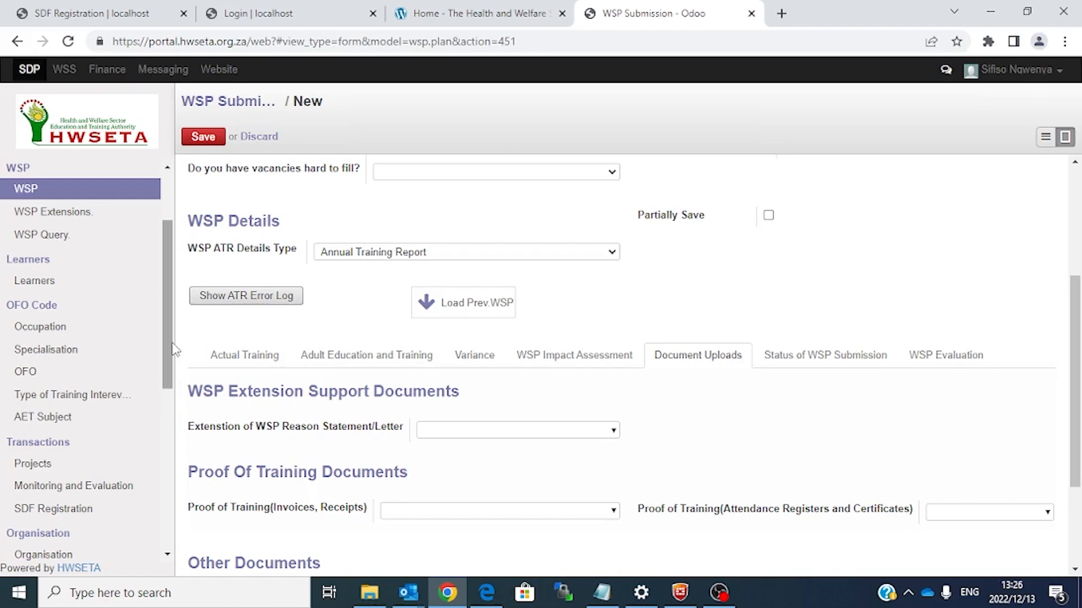
Step: Open the Document Library from the sidebar and switch it to form view
left_click_drag(172, 344, 163, 462)
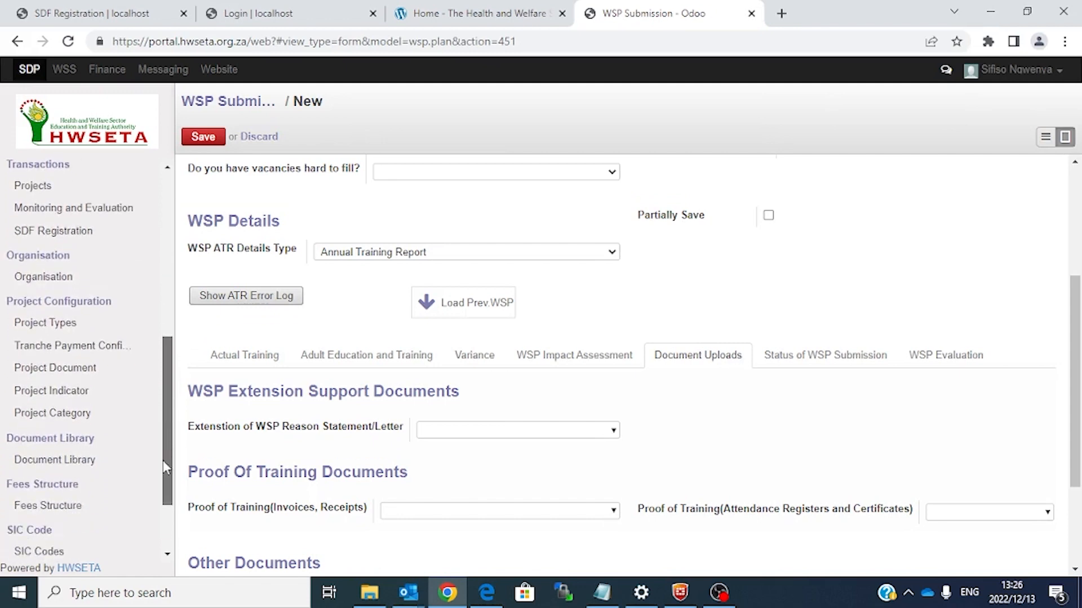
left_click(80, 463)
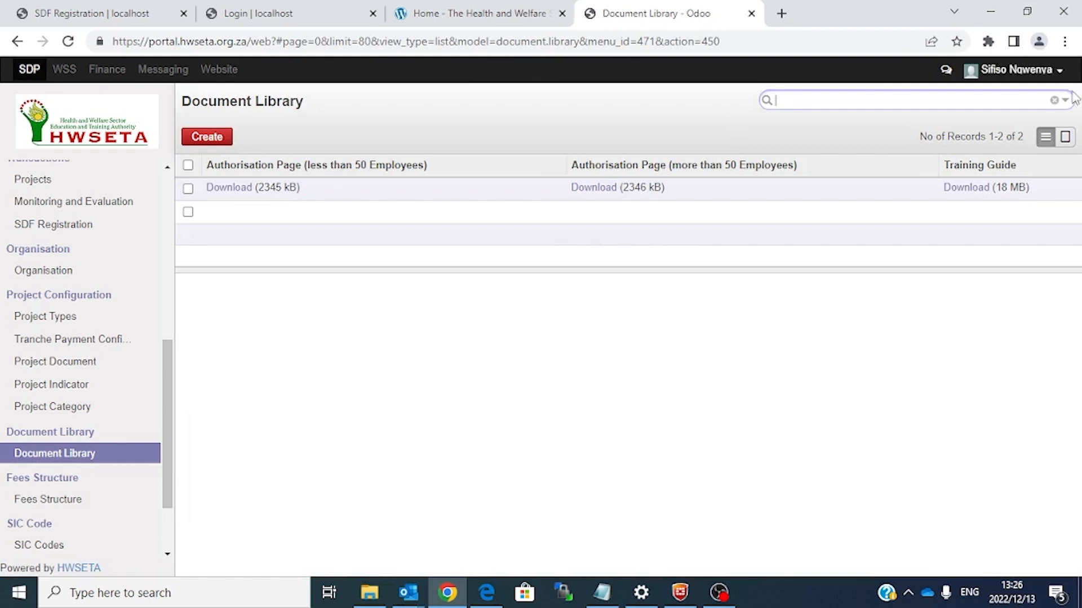
left_click(1066, 138)
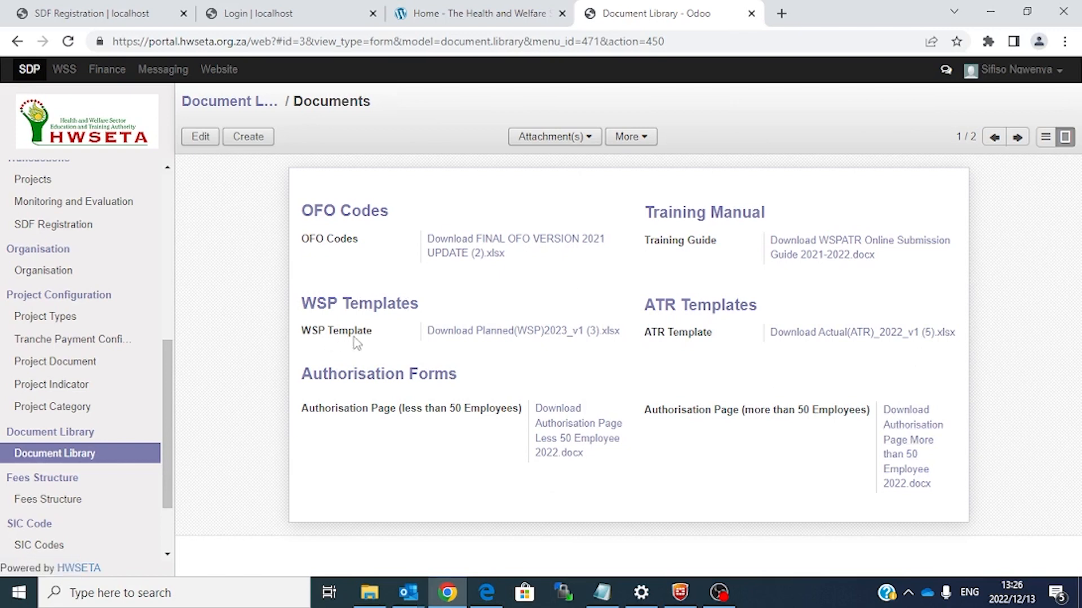
Step: Download the WSP template and OFO codes spreadsheets, then open the WSP template
left_click(521, 332)
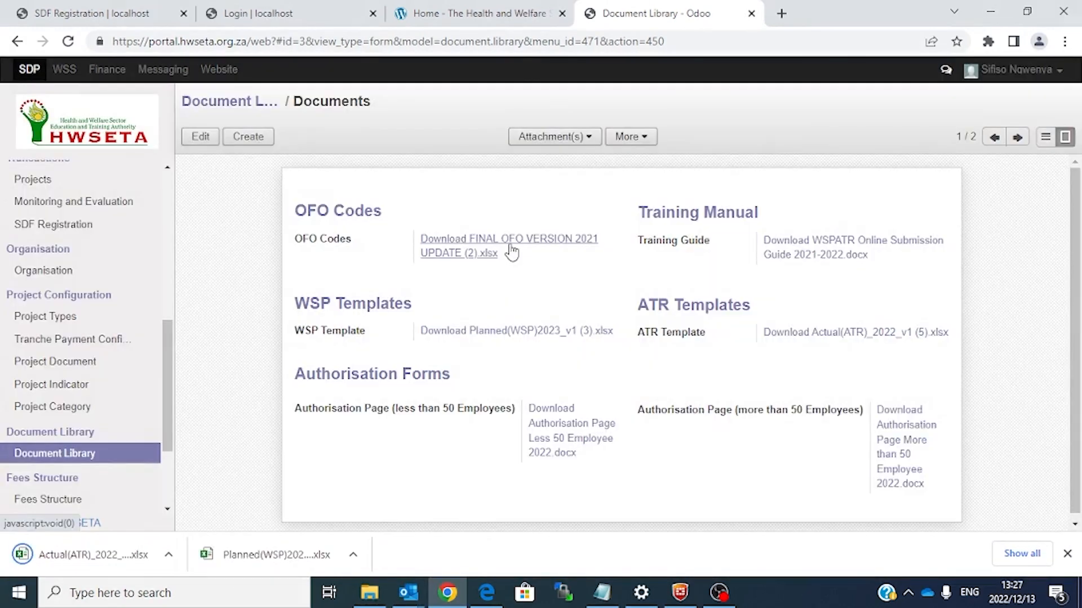
left_click(510, 246)
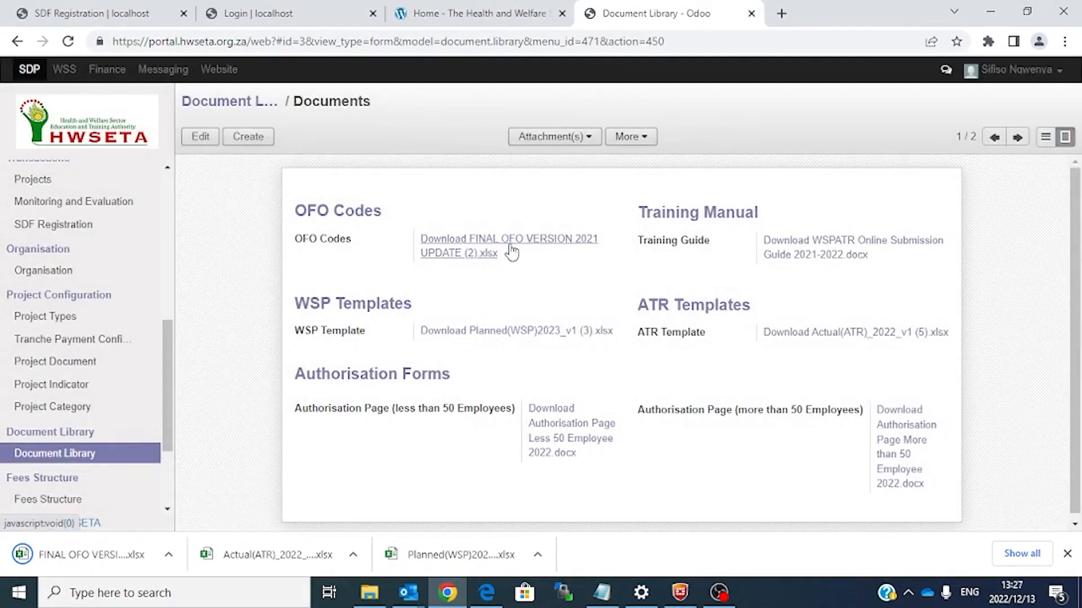
left_click(450, 561)
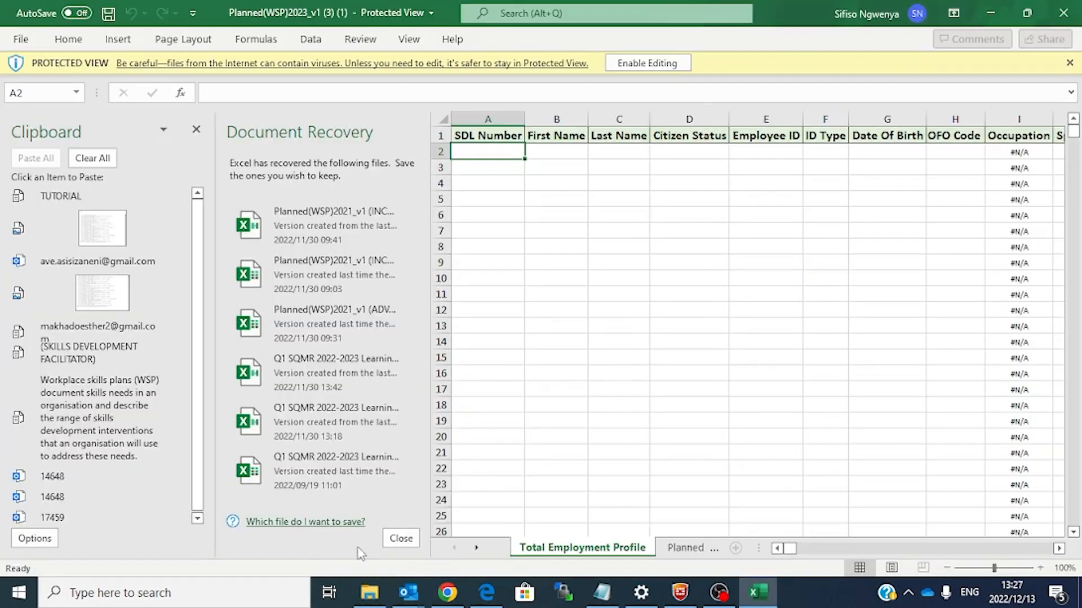
Step: Open the FINAL OFO VERSION workbook, enable editing, and select the Occupations sheet's header row 3
left_click(447, 592)
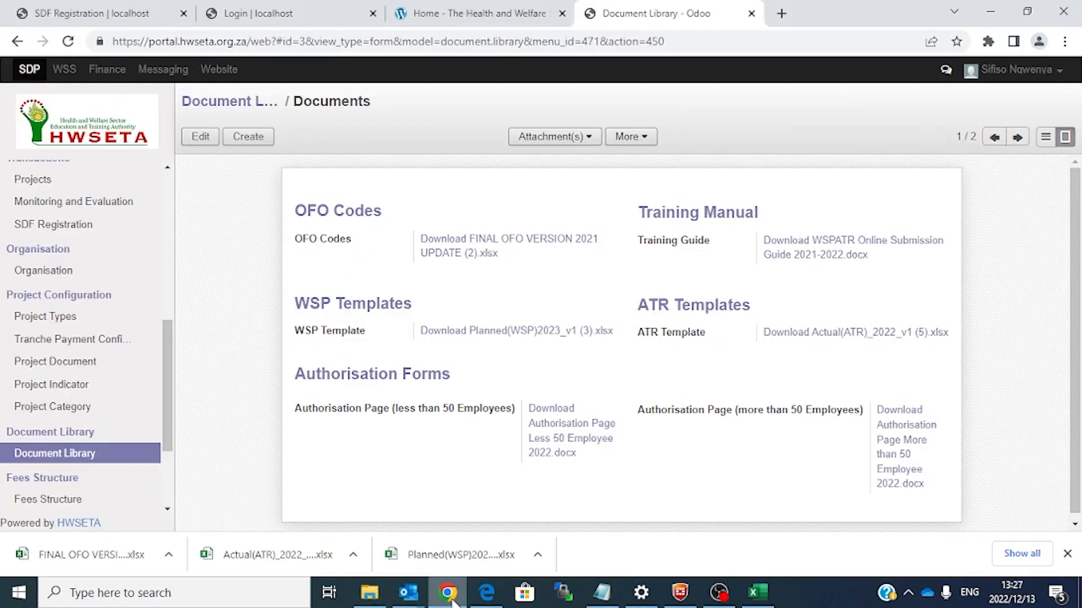
left_click(84, 557)
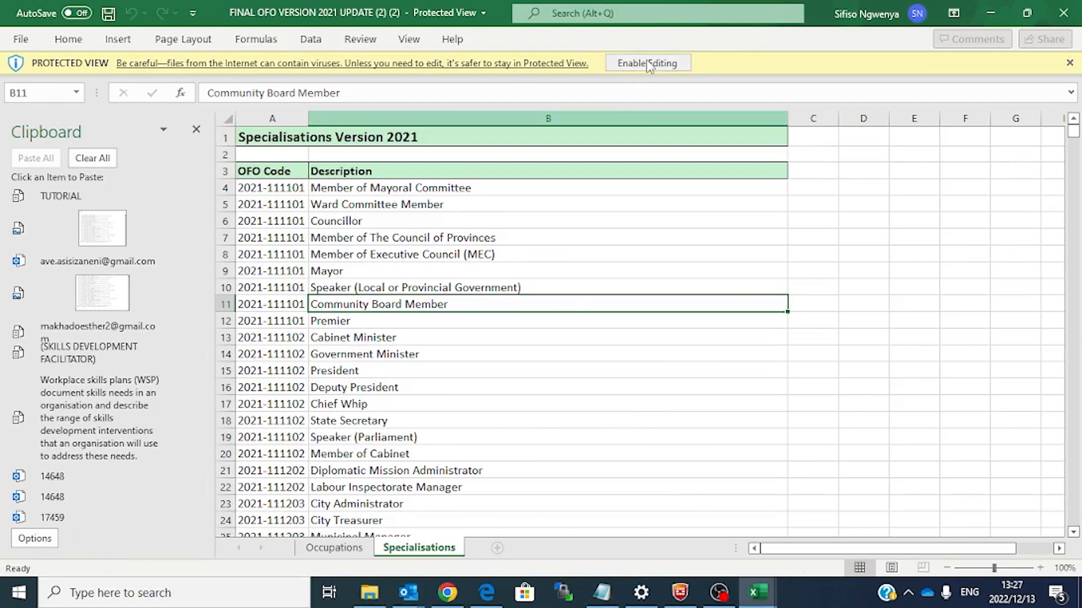
left_click(648, 64)
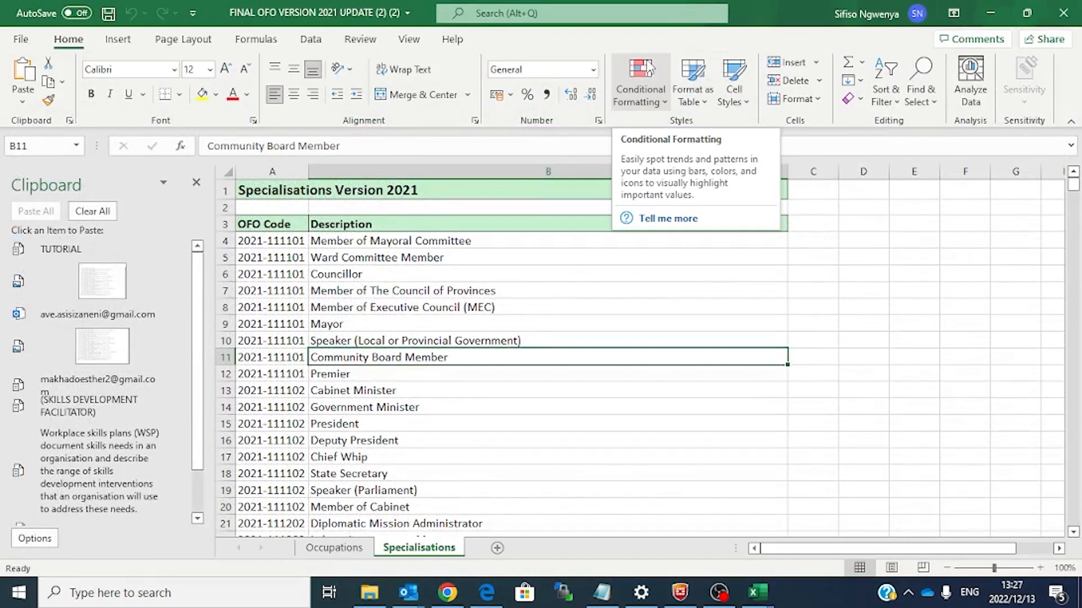
left_click_drag(871, 549, 868, 558)
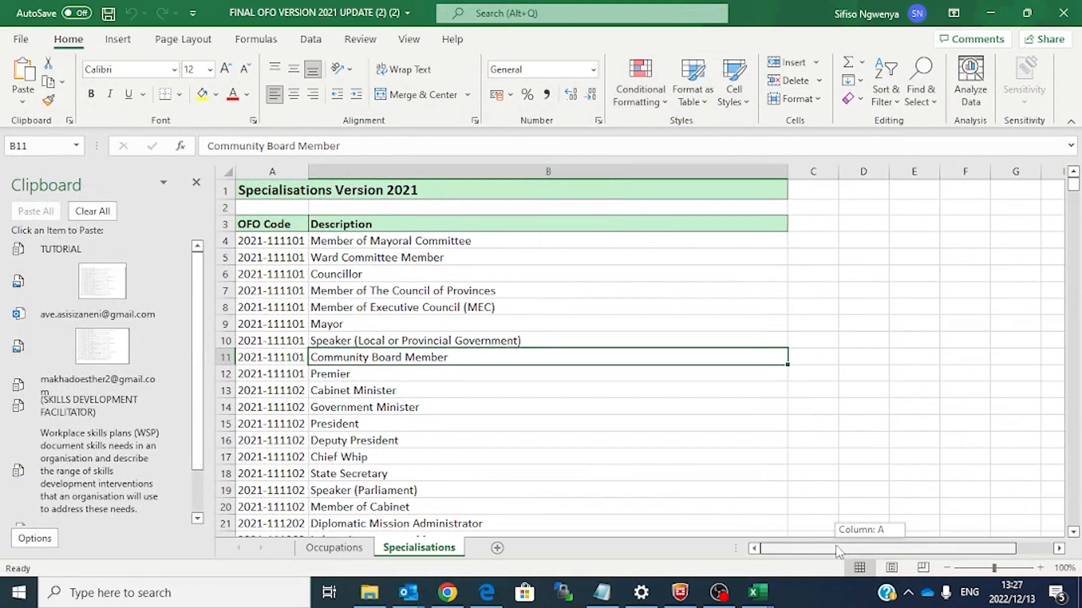
left_click(348, 551)
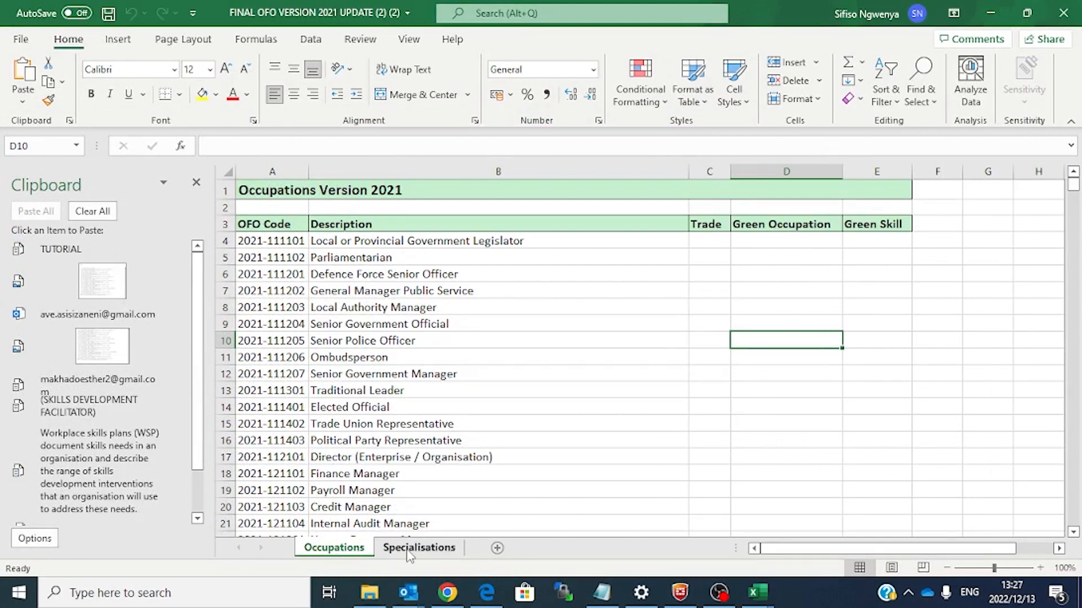
double_click(349, 552)
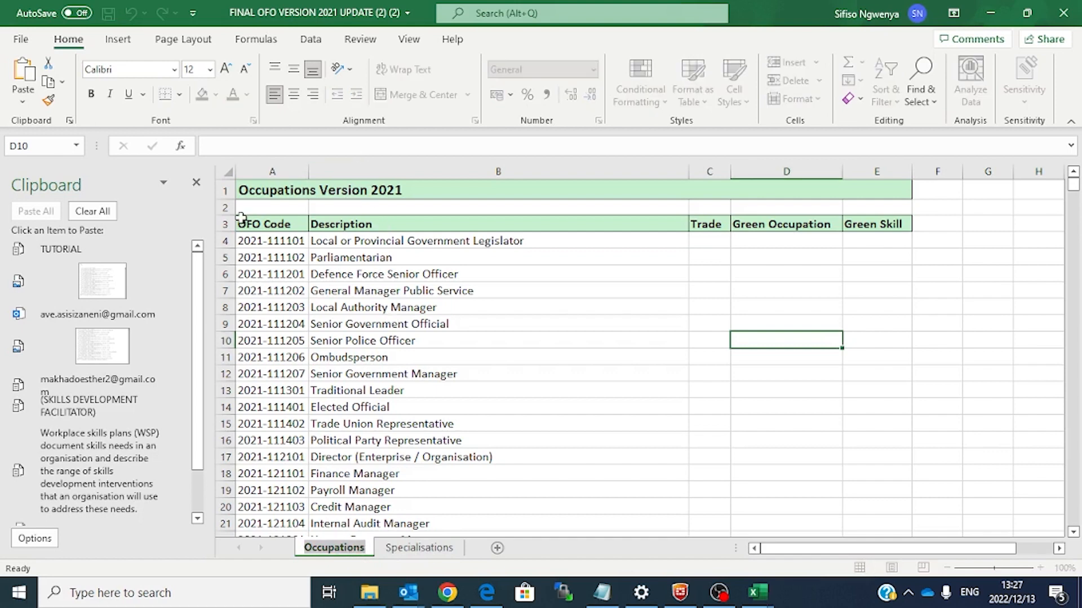
left_click(225, 224)
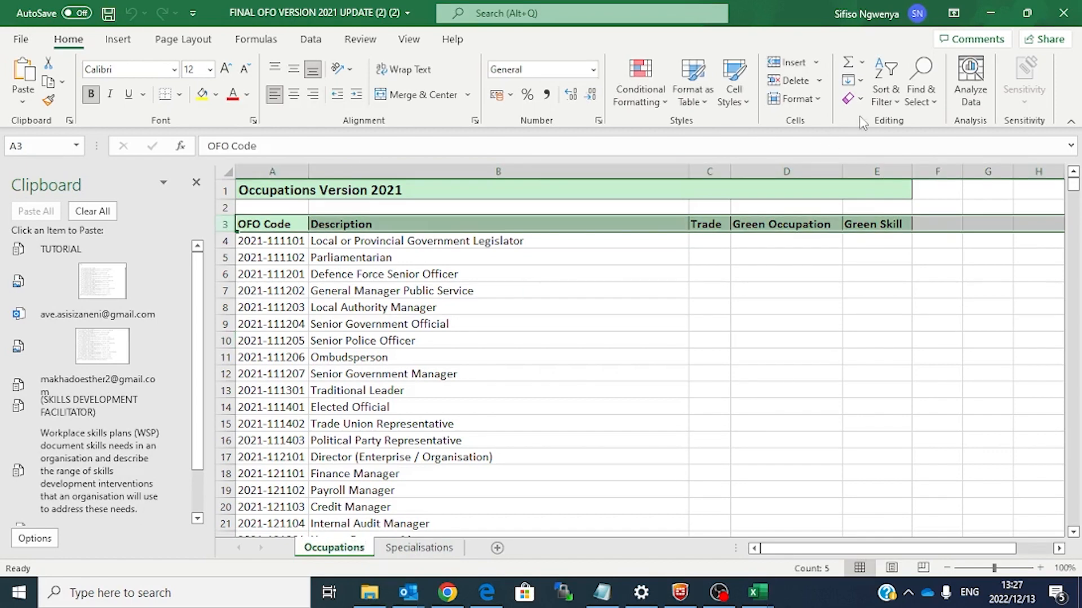
Step: Filter the Occupations Description column to show only Photographer
left_click(897, 98)
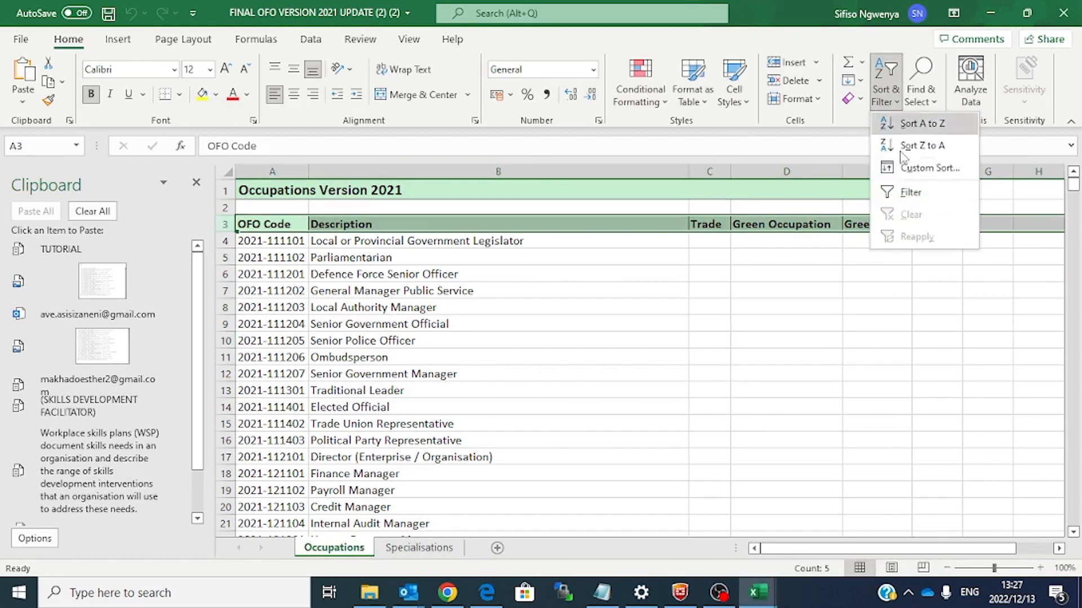
left_click(913, 194)
left_click(706, 305)
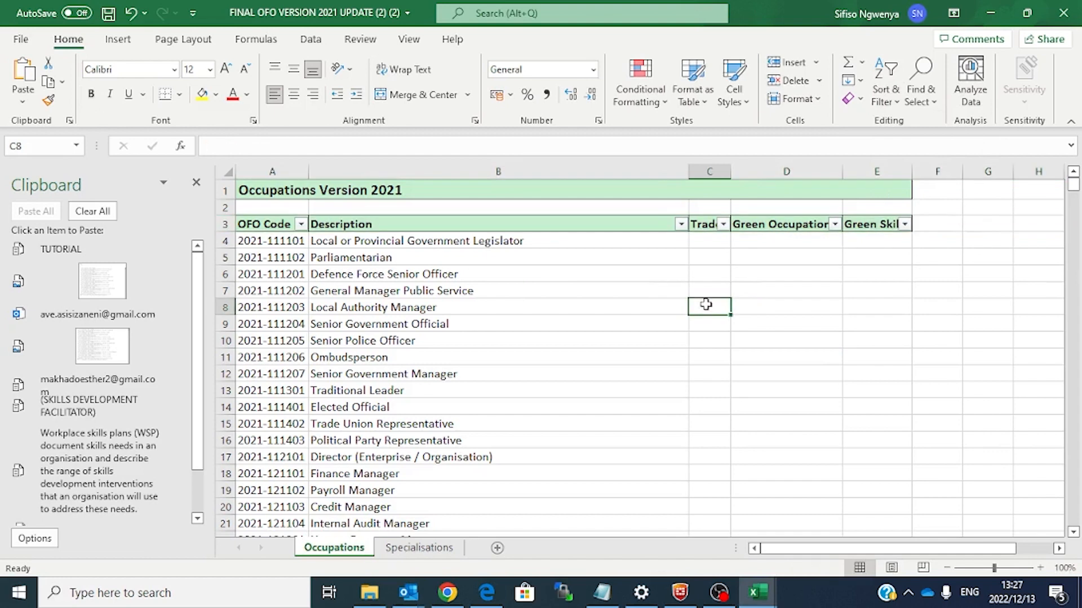
left_click(680, 224)
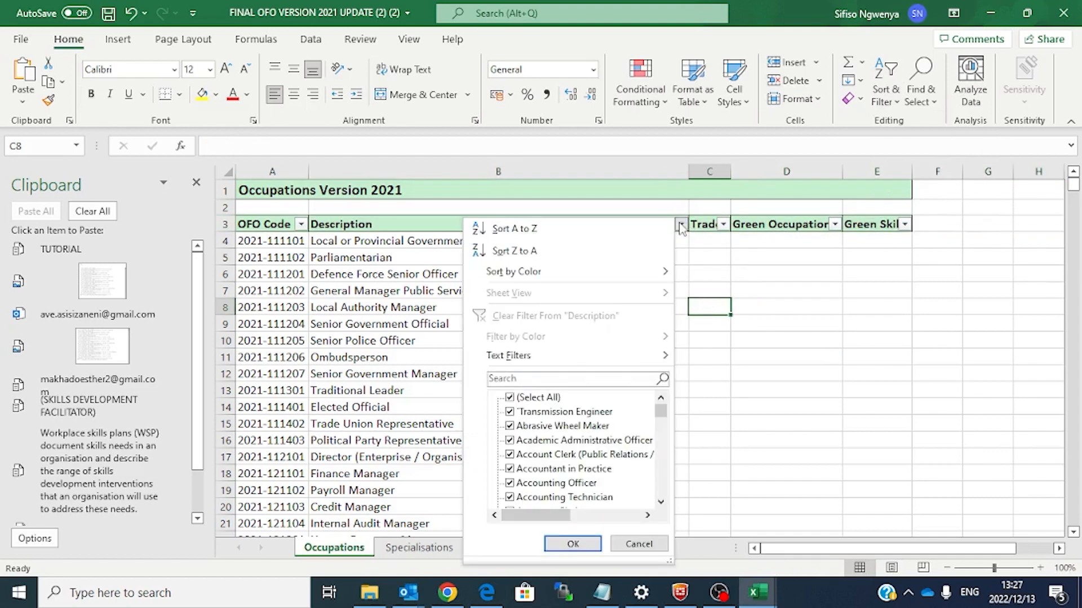
left_click(535, 379)
type("PRSO")
key("BackSpace")
key("BackSpace")
key("BackSpace")
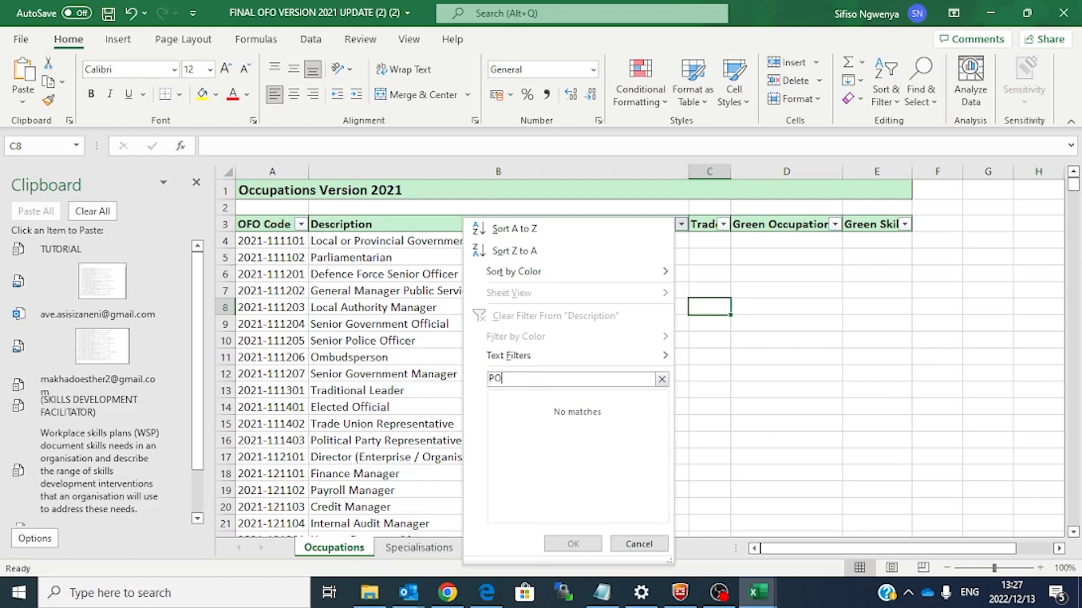
type("HOTOGR")
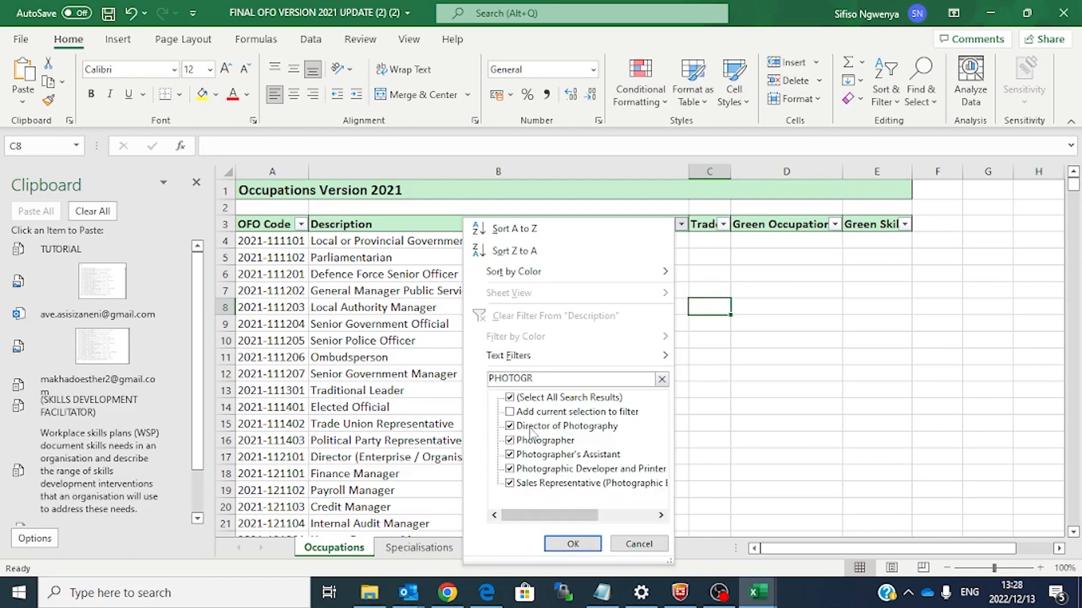
left_click(510, 398)
left_click(510, 440)
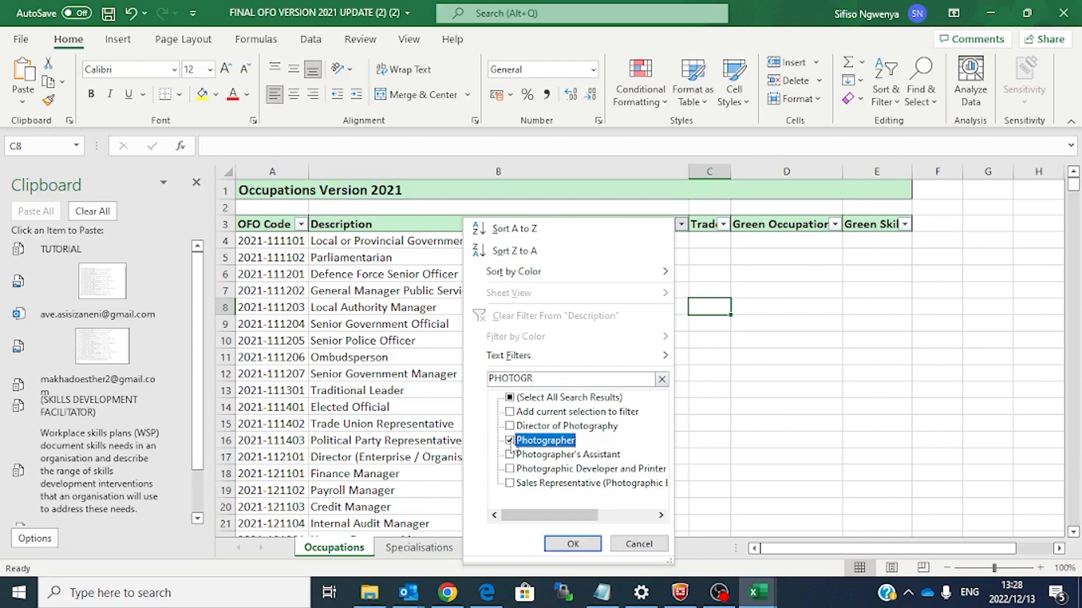
left_click(568, 548)
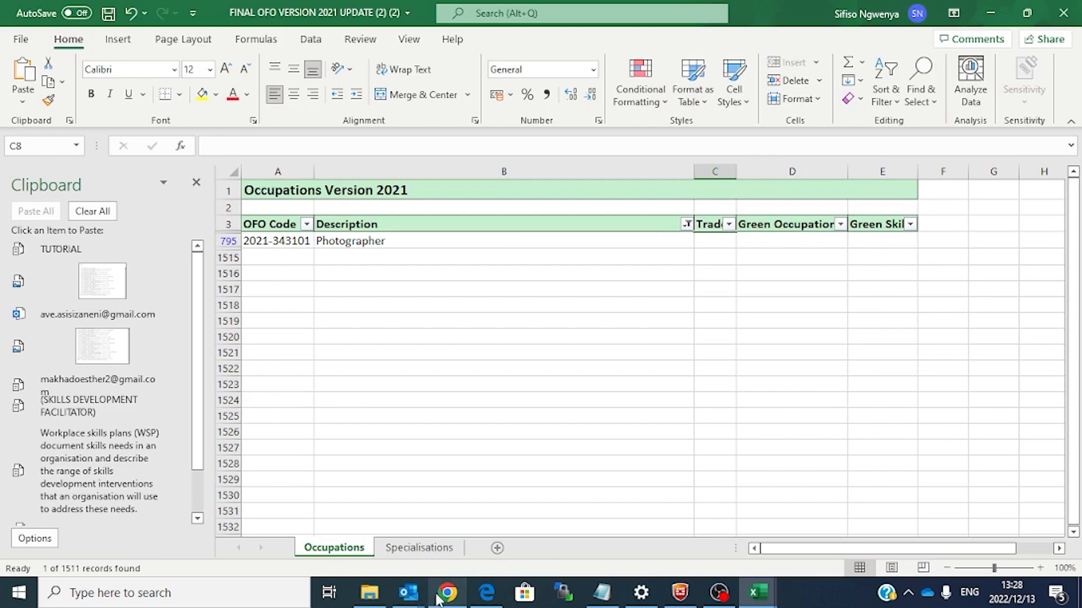
left_click(296, 244)
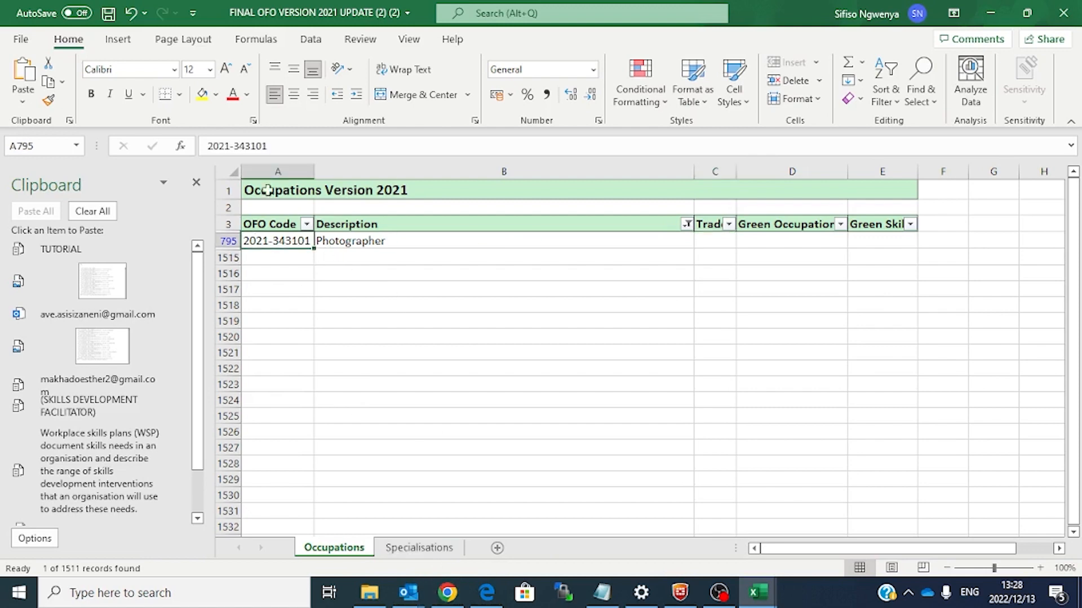
left_click(251, 146)
triple_click(250, 146)
key("ctrl+c")
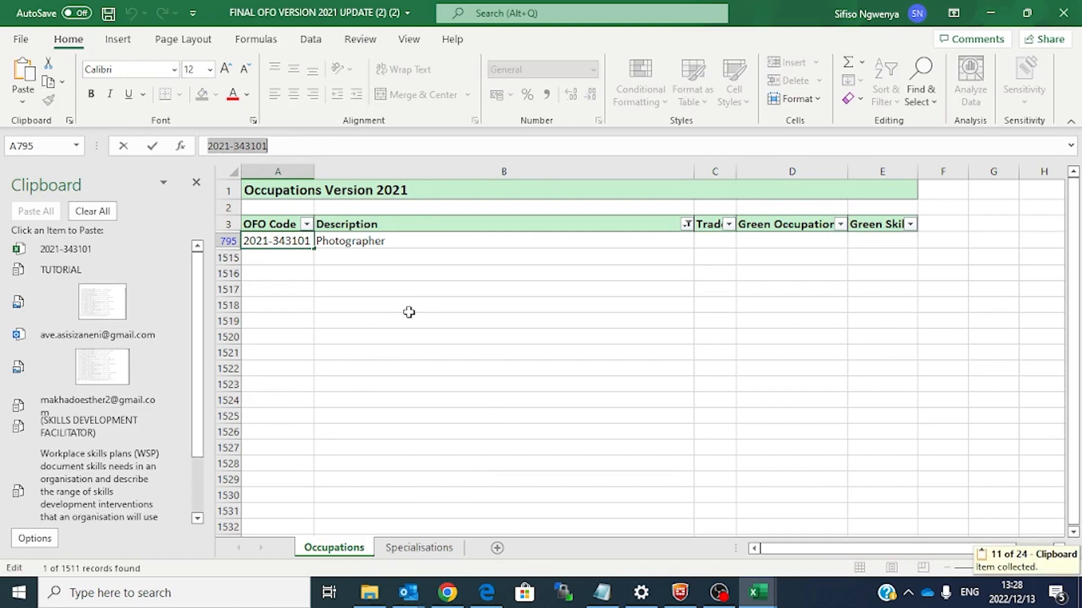
Step: Turn on filtering for the Specialisations sheet's header row 3
left_click(410, 551)
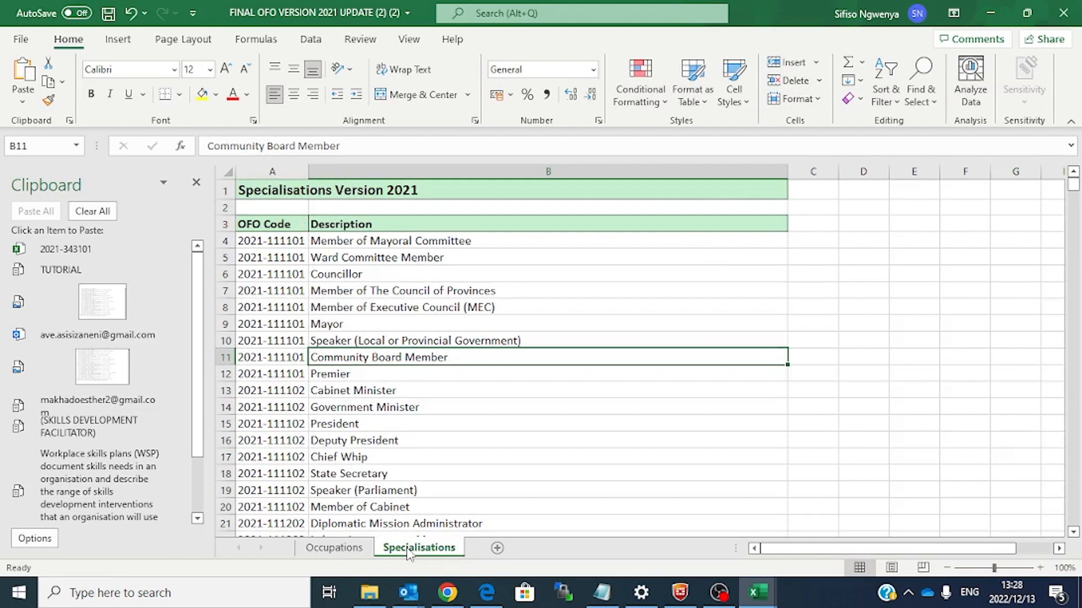
left_click(225, 224)
key("ctrl+shift+l")
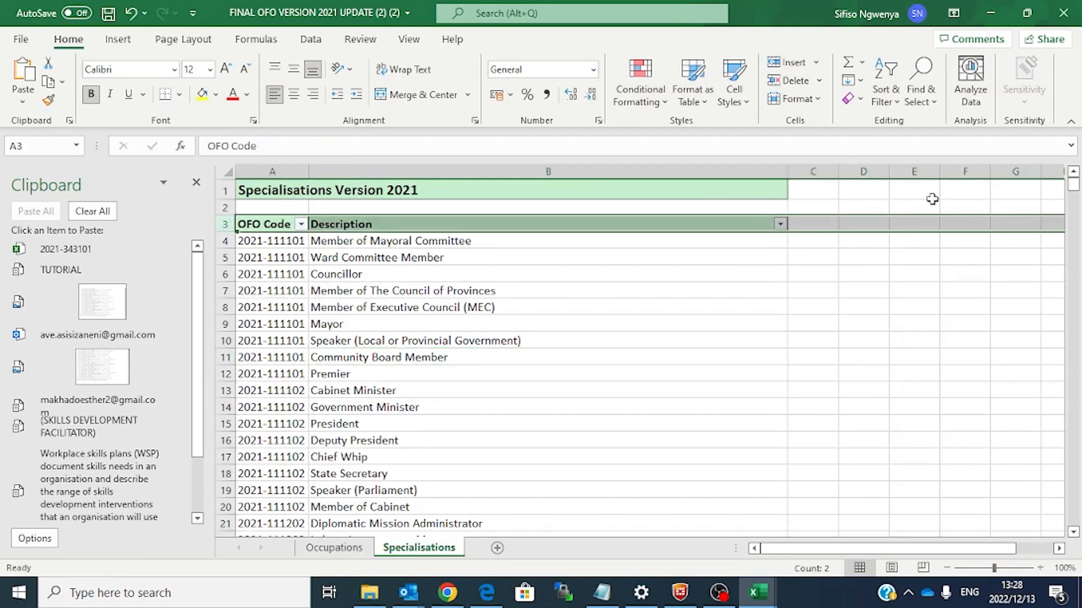
left_click(442, 225)
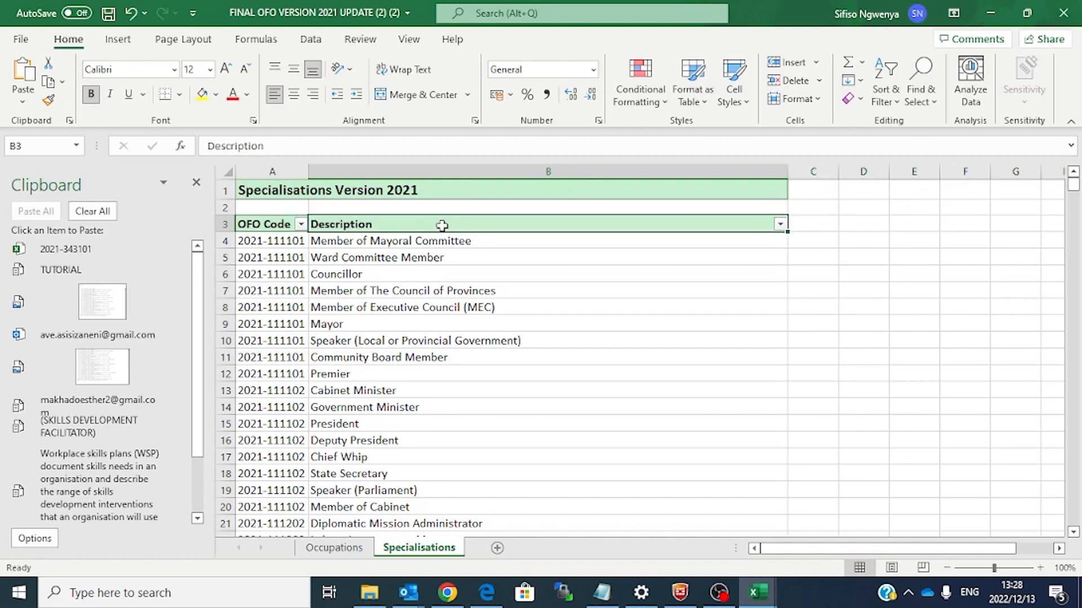
left_click(300, 224)
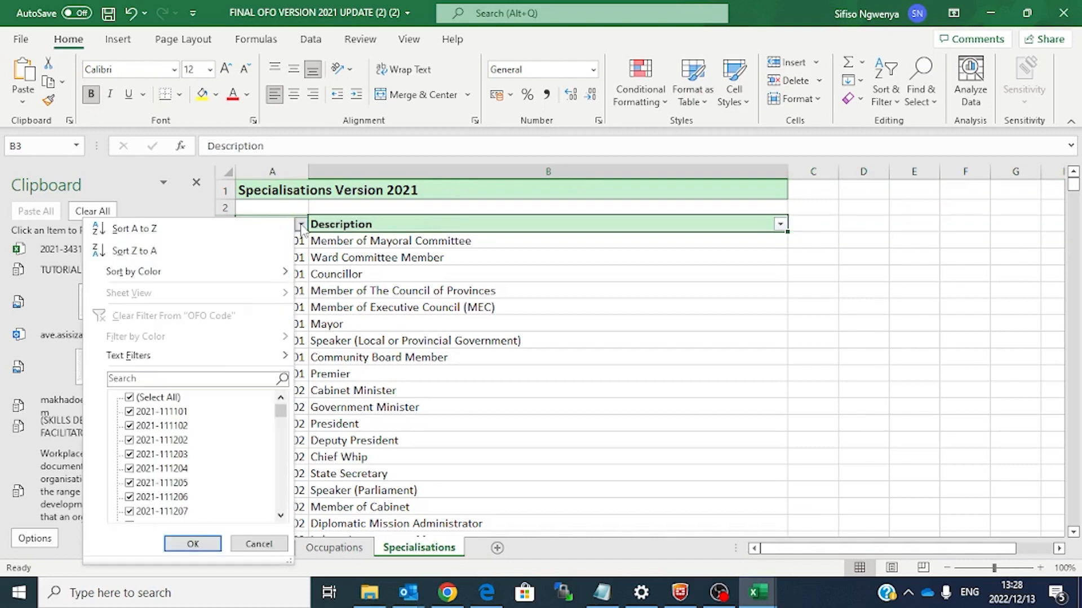
left_click(194, 381)
type("s")
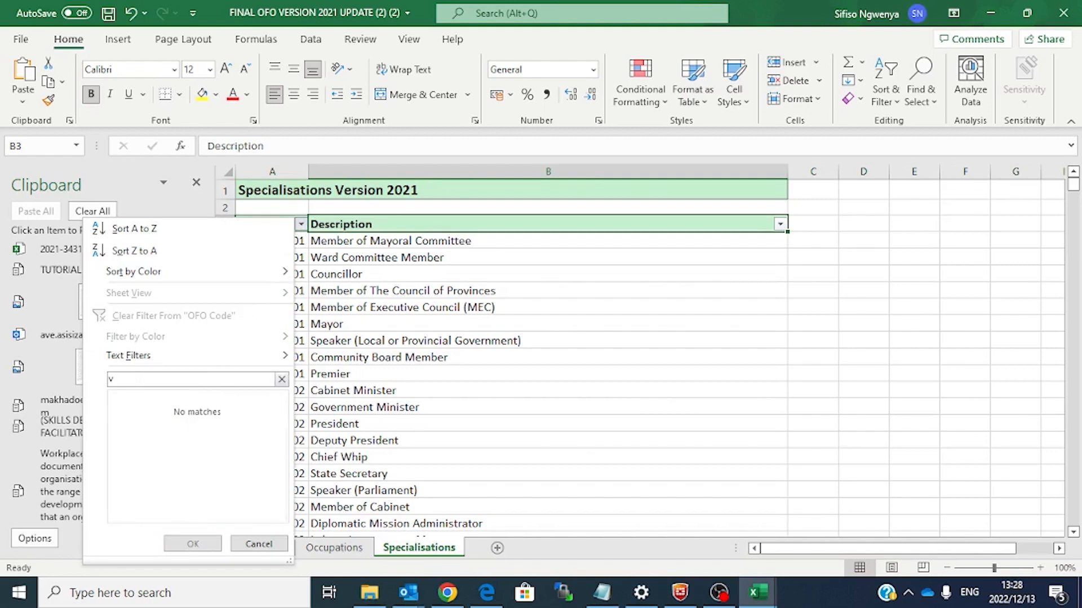
key("BackSpace")
key("ctrl+v")
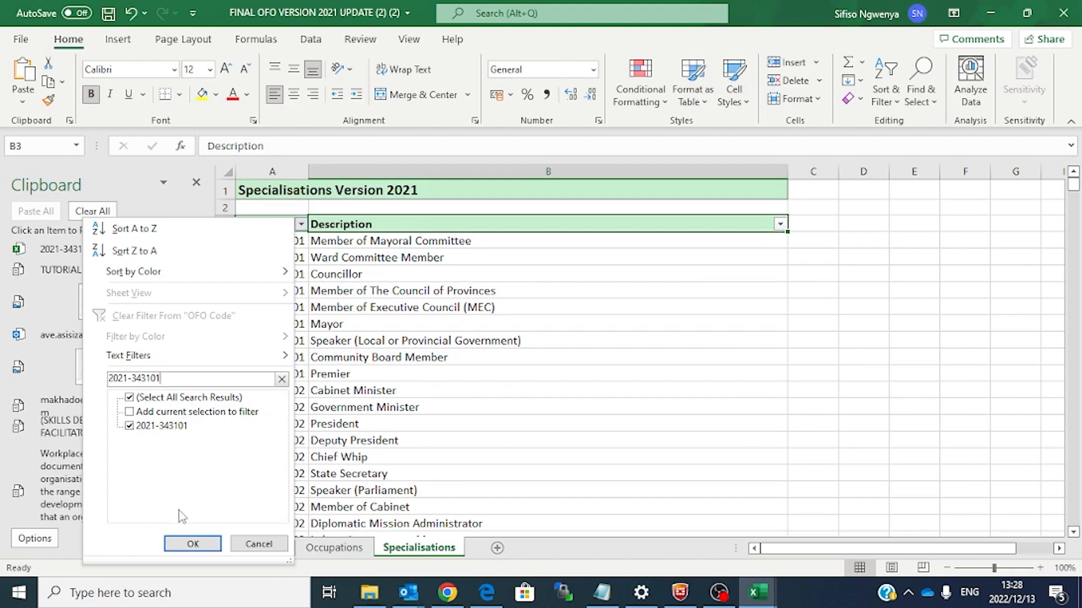
left_click(193, 545)
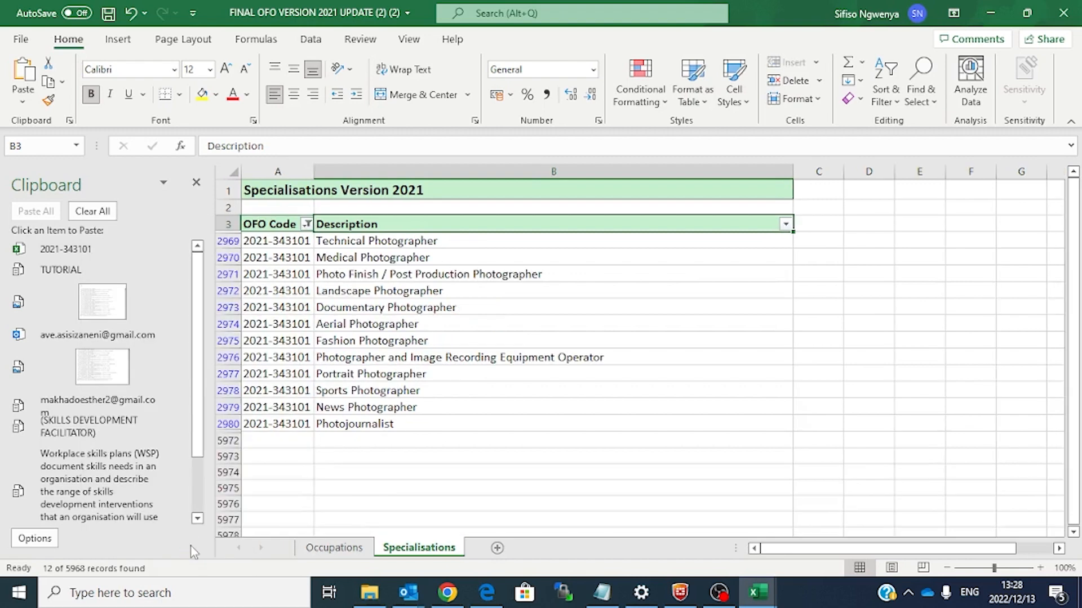
left_click(304, 225)
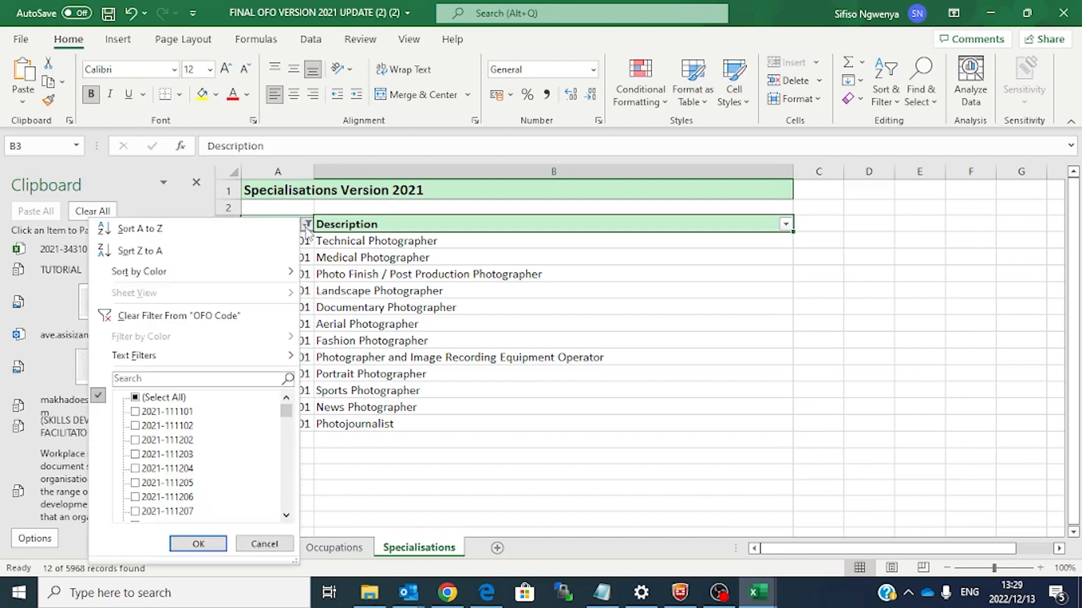
left_click(575, 468)
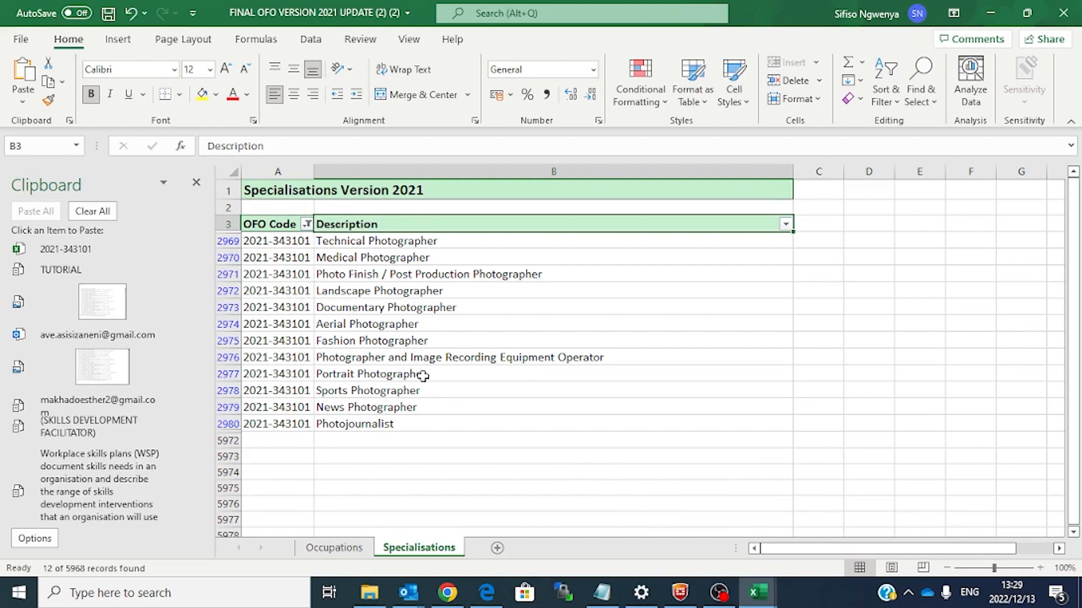
Step: Check the Occupations sheet, return to Specialisations, and bring up the Planned WSP 2023 workbook
left_click(338, 551)
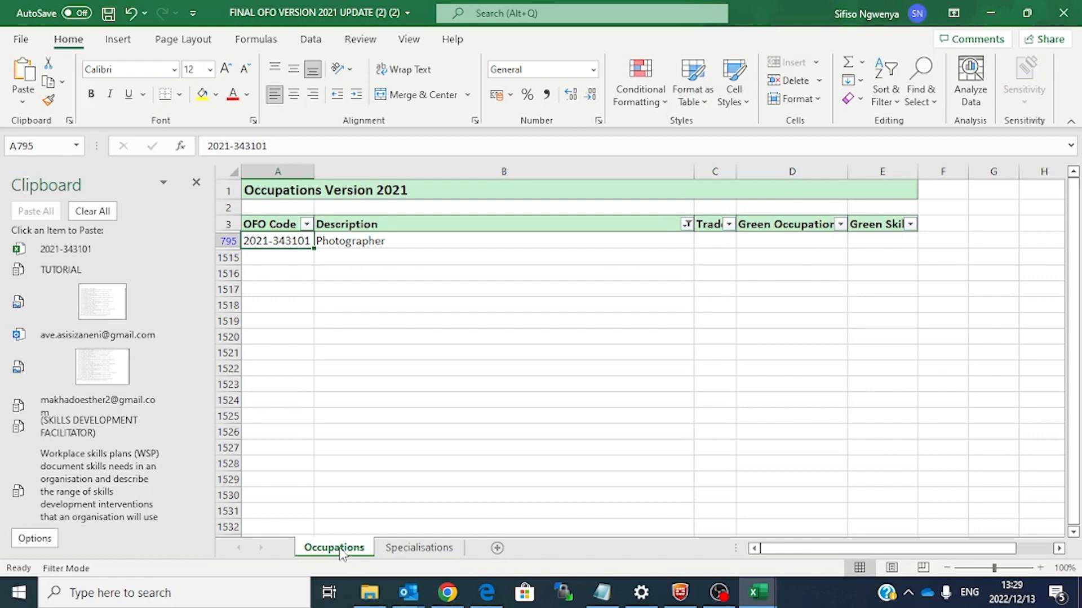
left_click(419, 547)
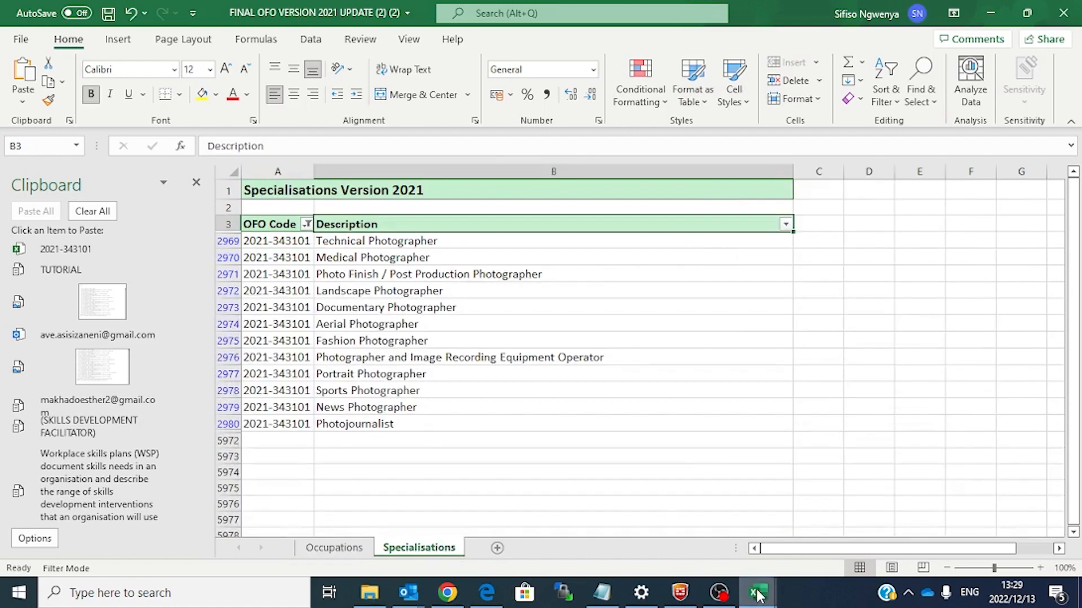
left_click(705, 527)
Step: Dismiss Document Recovery and enable editing on the Planned(WSP)2023_v1 workbook
left_click(400, 538)
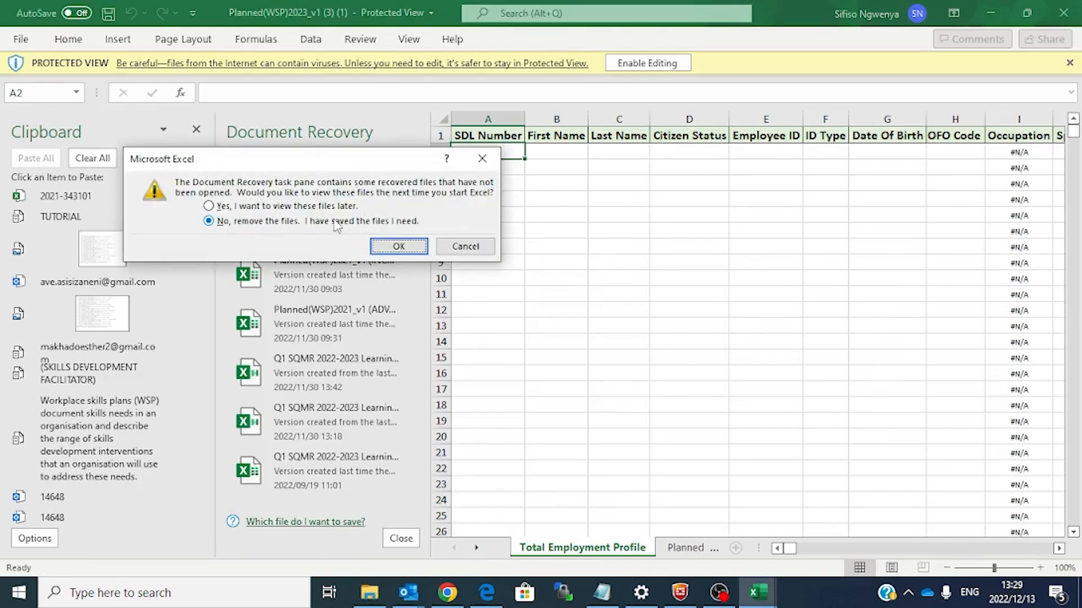
left_click(390, 246)
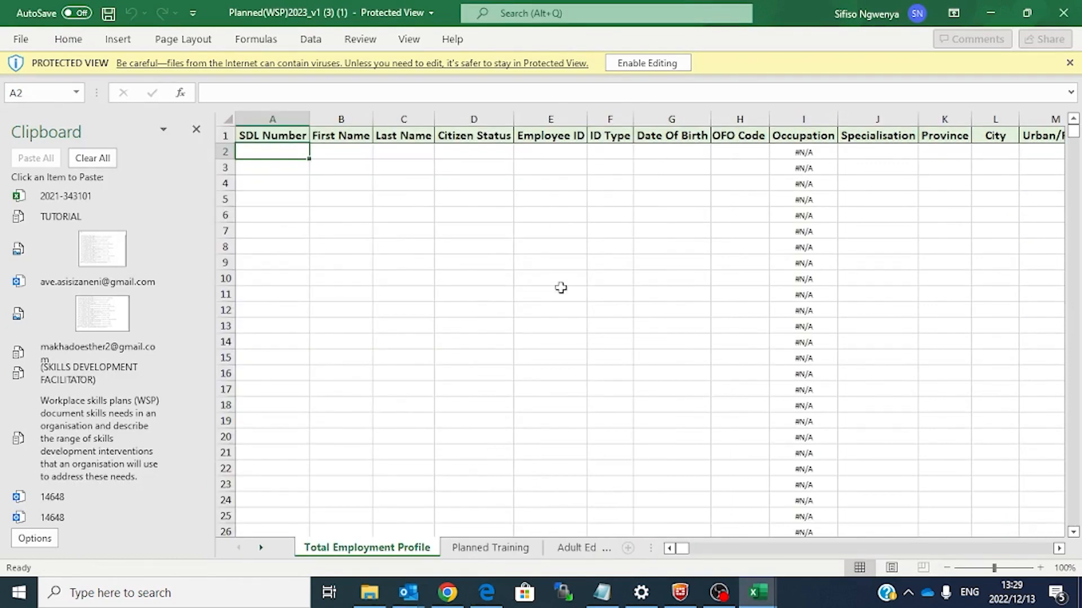
left_click(650, 64)
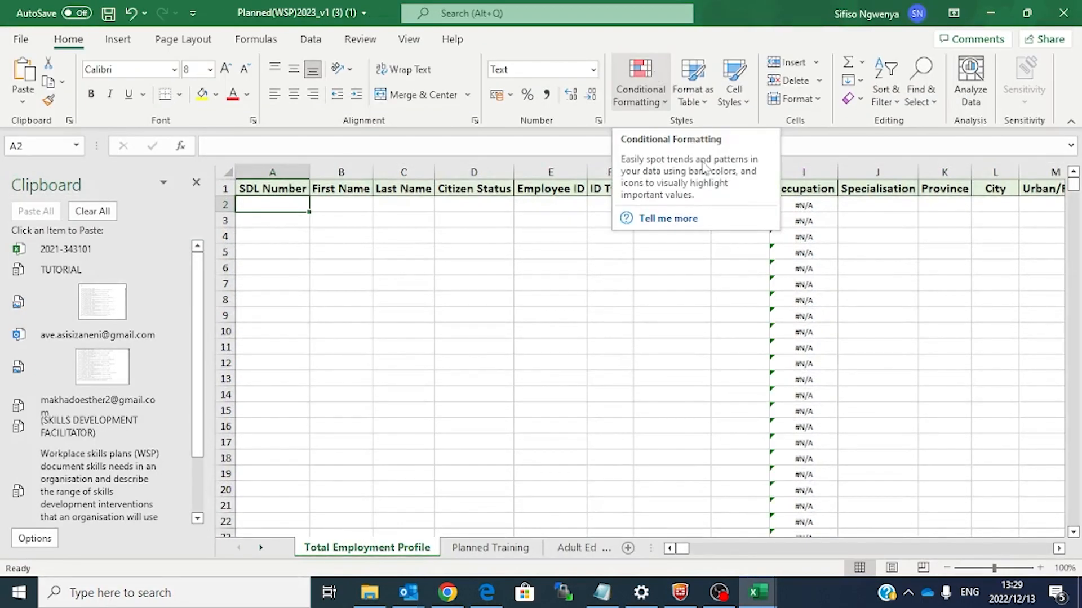
Step: Inspect the OFO Code and Occupation lookup cells, and fill in the SDL Number in A2
left_click(804, 286)
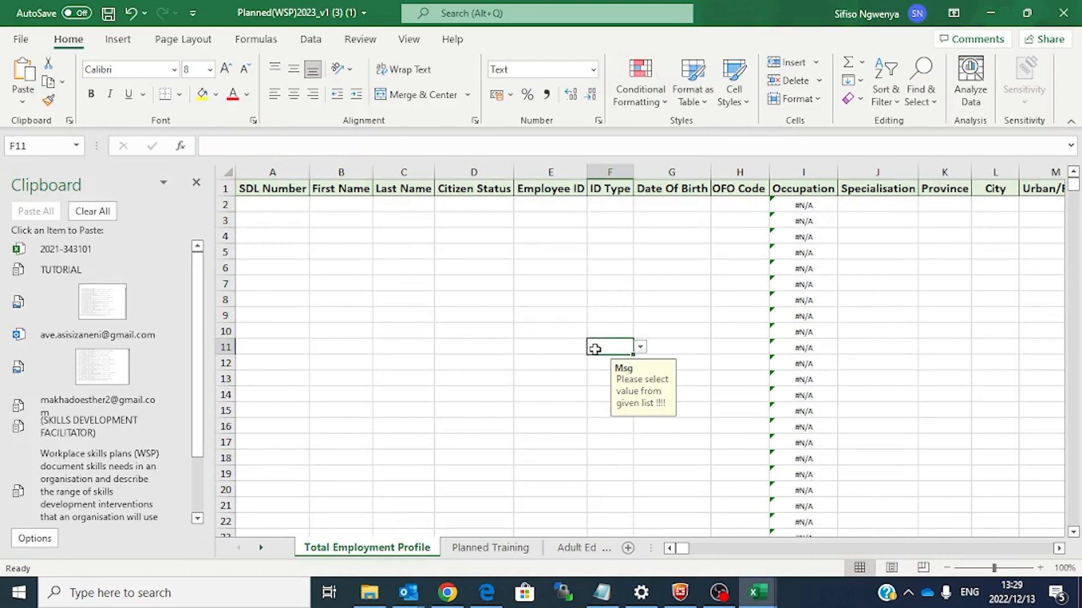
left_click(804, 240)
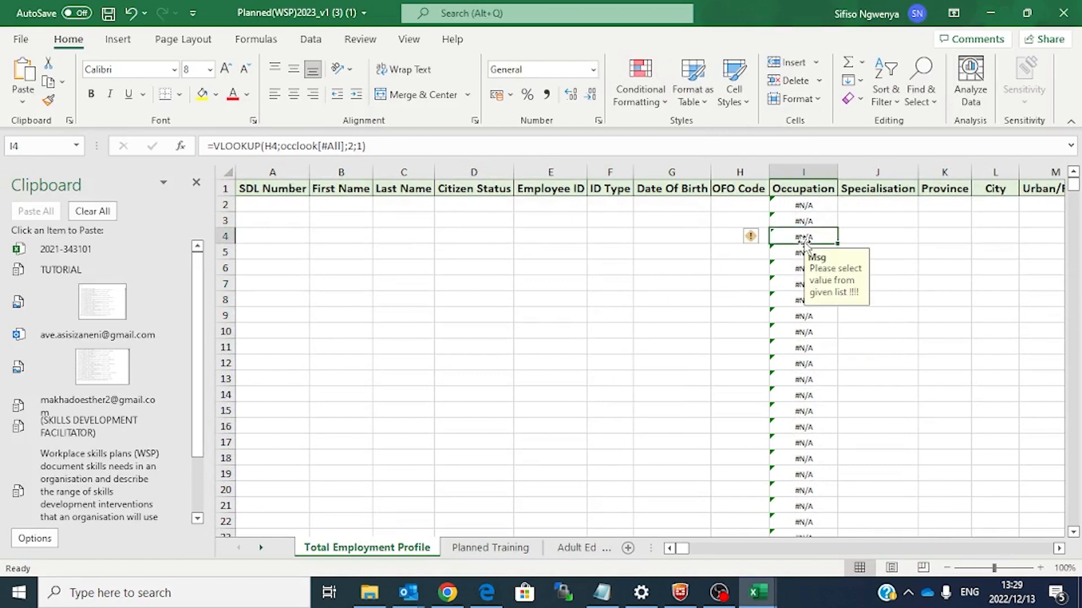
left_click(740, 209)
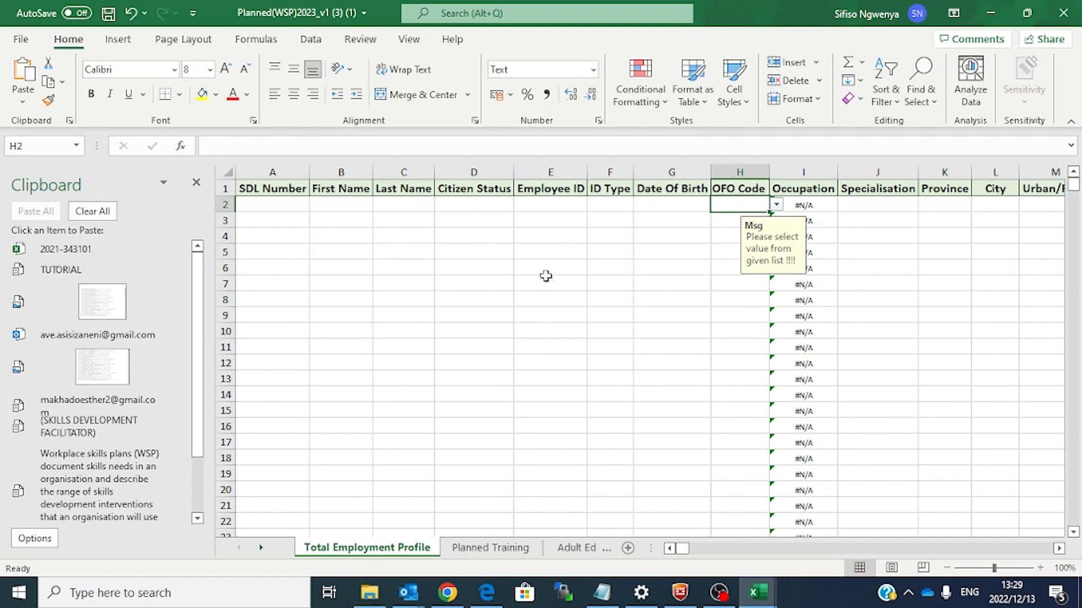
left_click(276, 202)
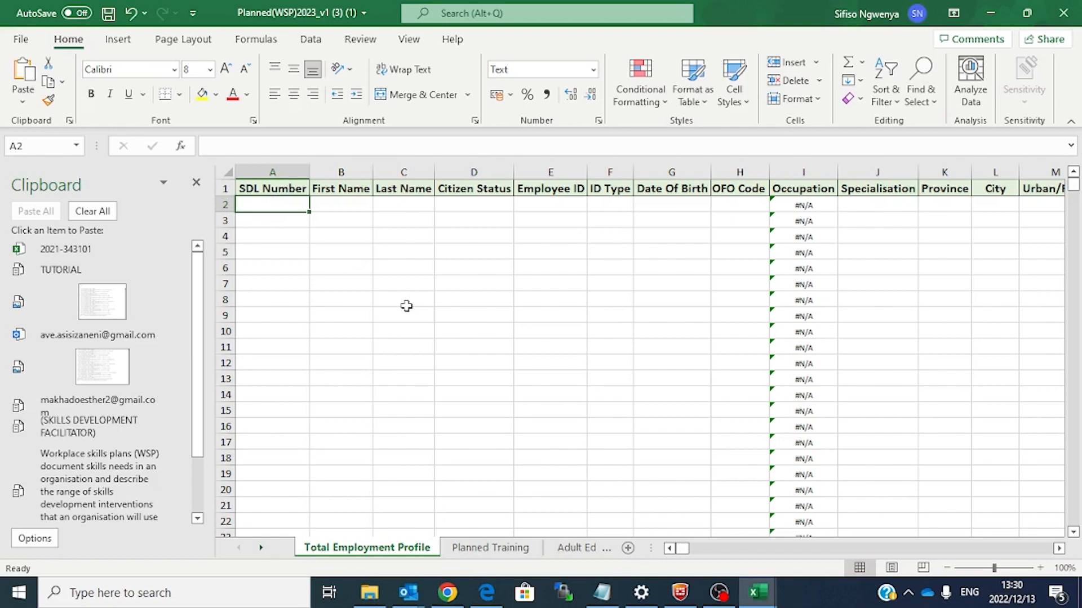
left_click(468, 232)
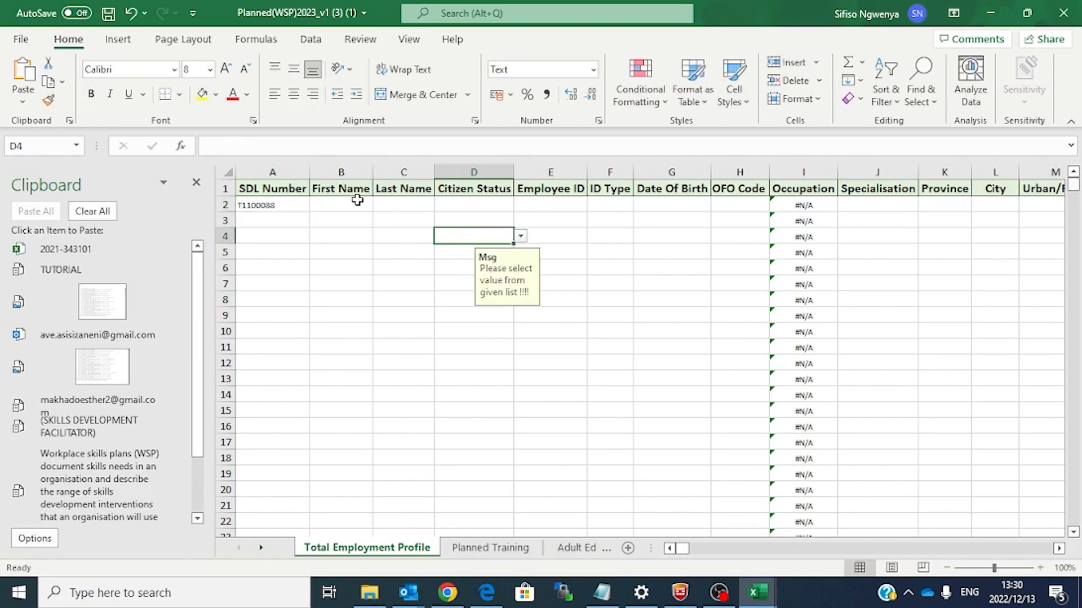
left_click(351, 201)
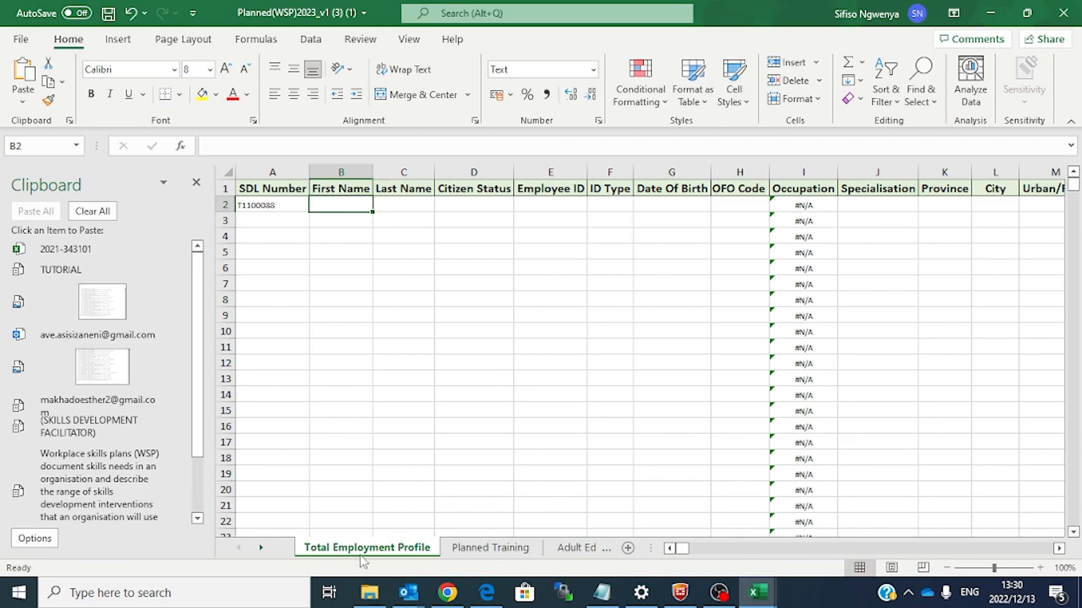
Step: Clear the Occupation lookup formulas from B2 down to row 200 on Vacancies Hard to fill
left_click(476, 550)
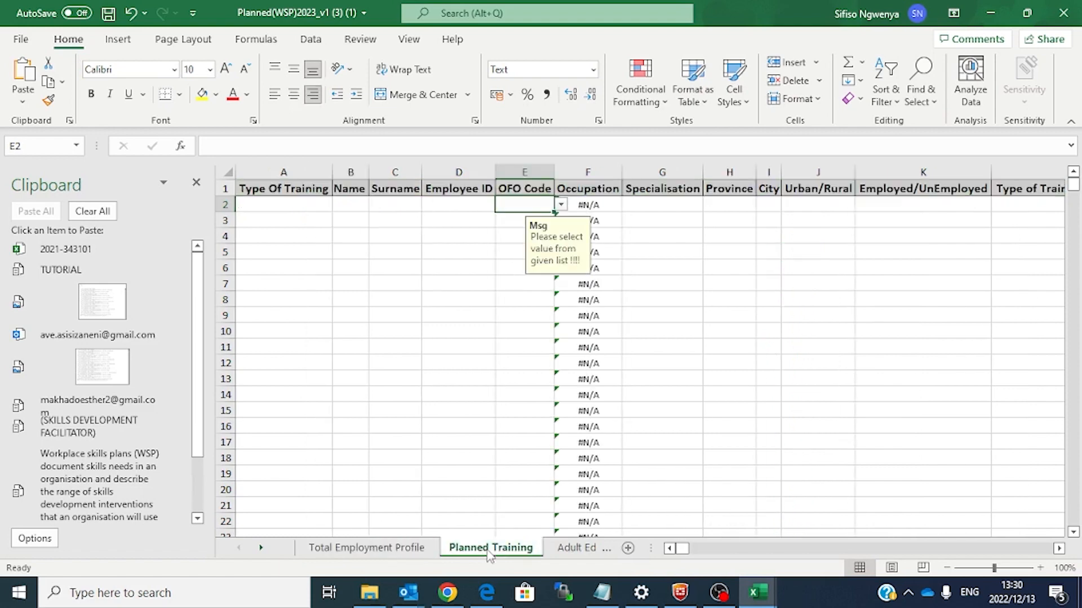
left_click(560, 550)
left_click(587, 553)
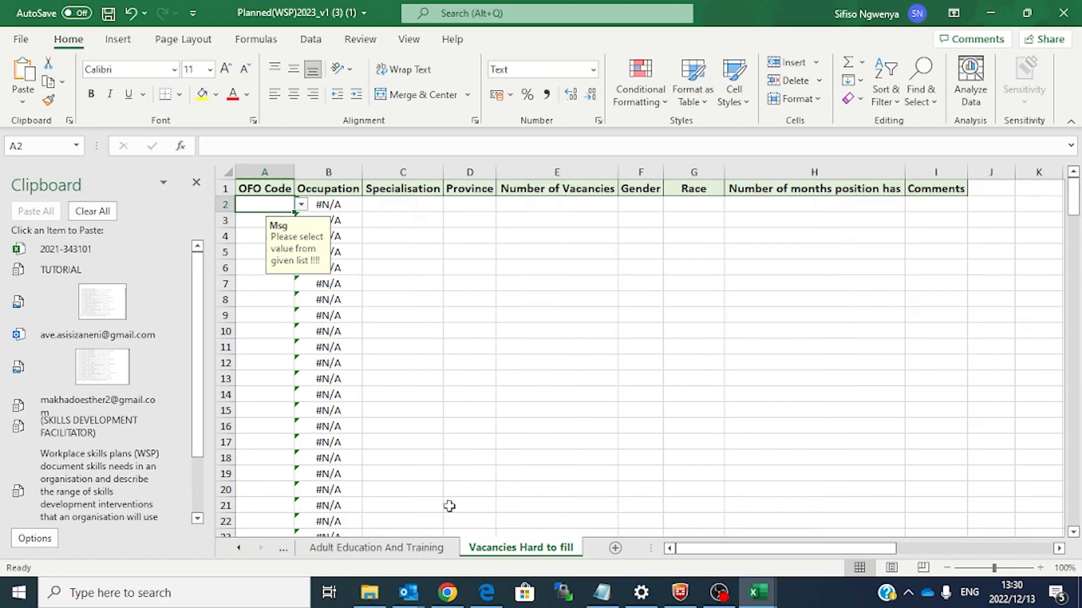
left_click(348, 205)
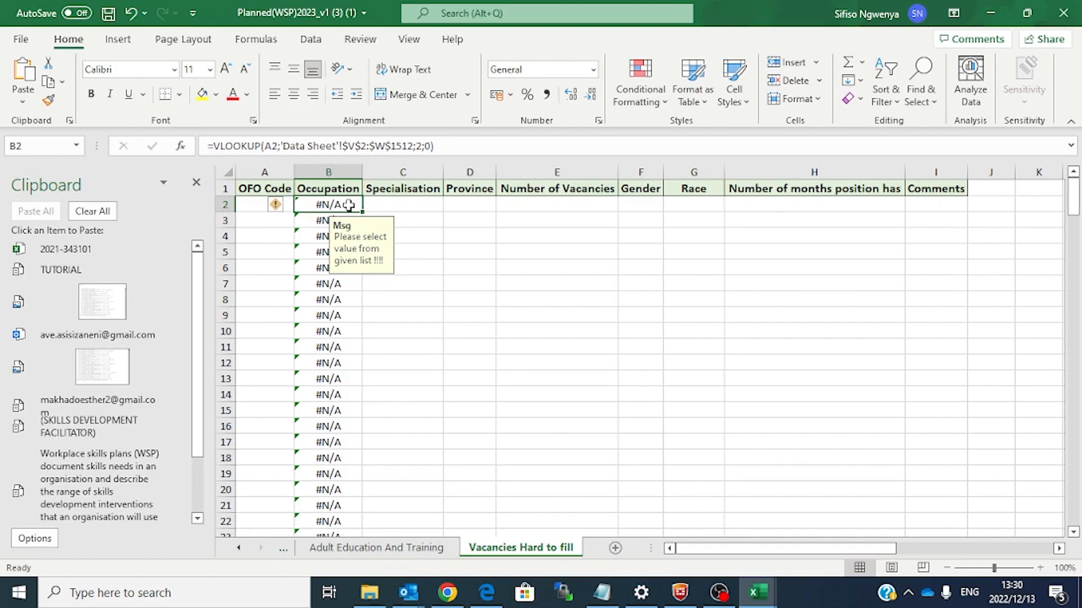
key("ctrl+shift+Down")
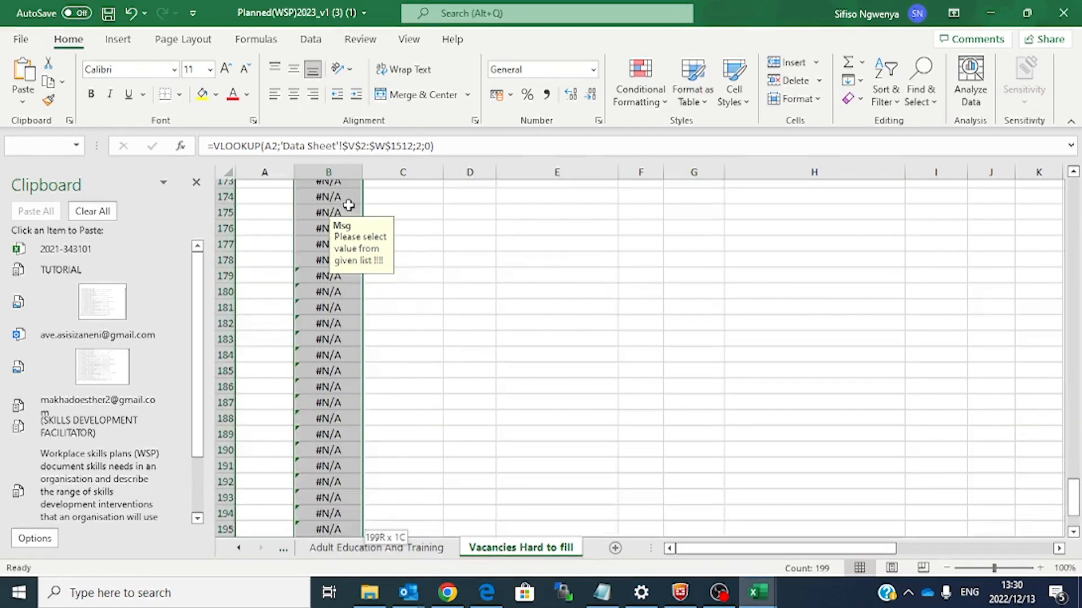
key("ctrl+BackSpace")
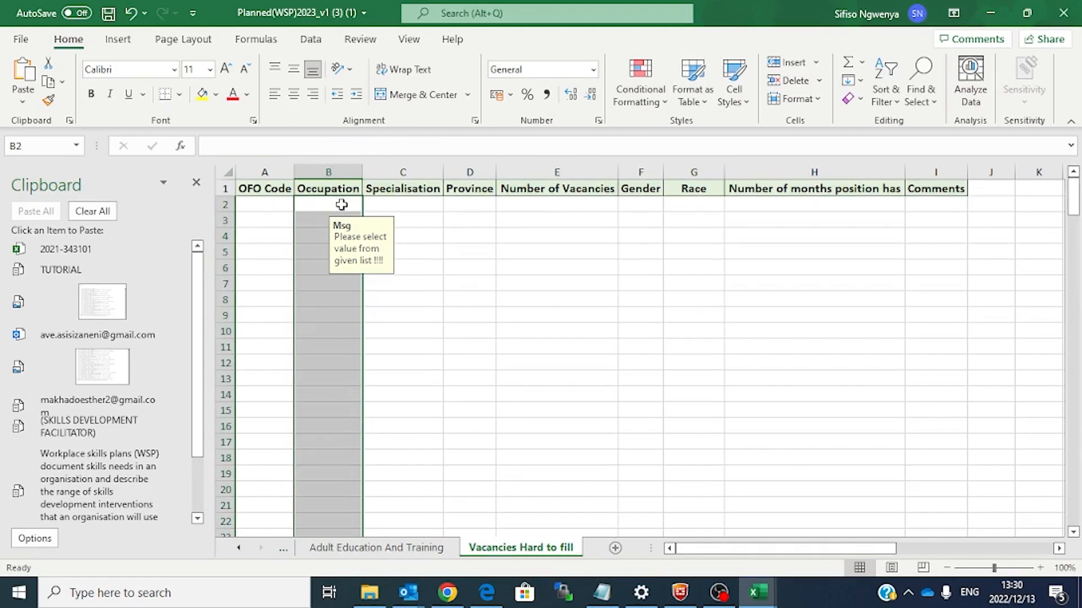
left_click(459, 287)
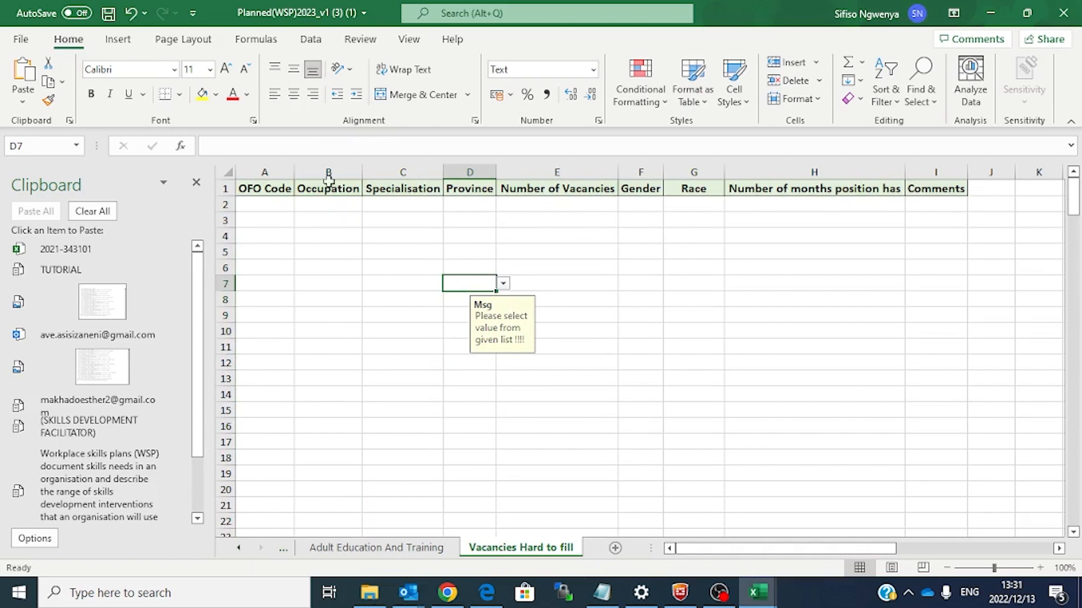
Step: Return to the Total Employment Profile sheet via the Planned Training sheet
key("ctrl+Page_Up")
key("ctrl+Page_Up")
key("ctrl+Page_Up")
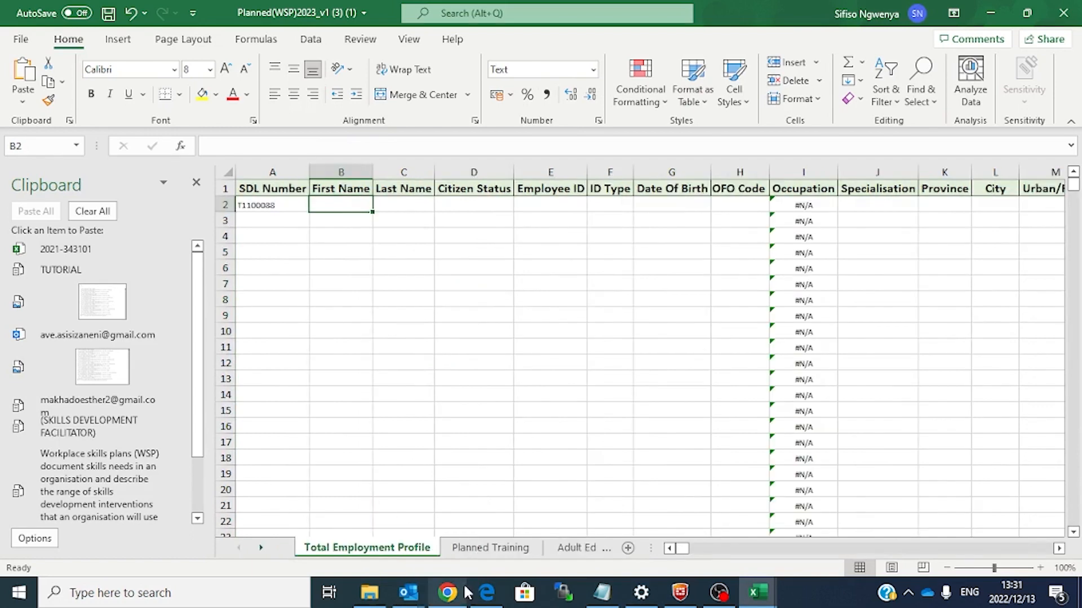
left_click(507, 549)
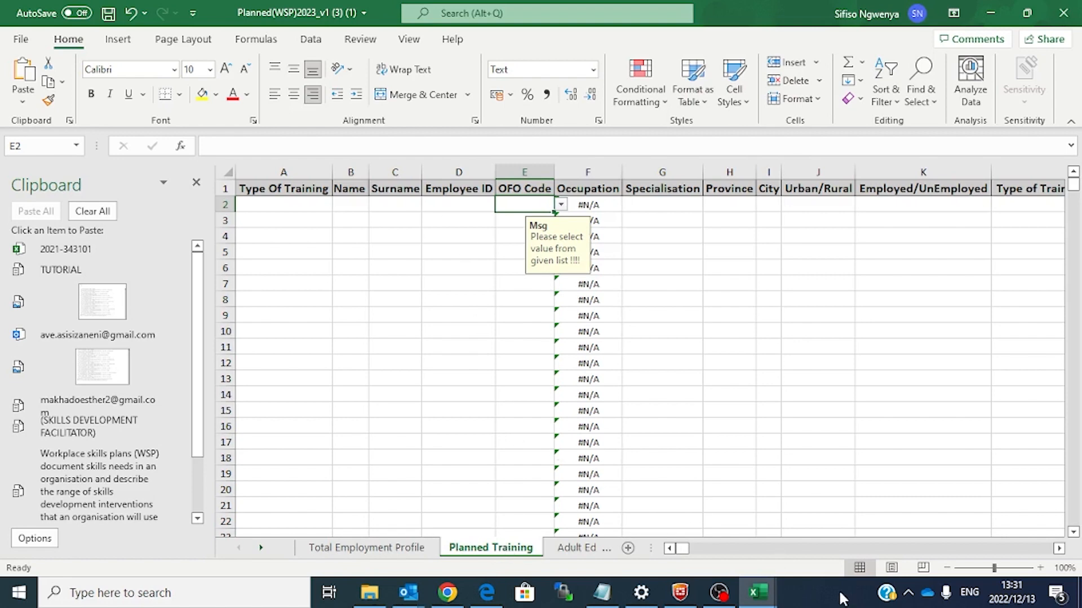
left_click(391, 550)
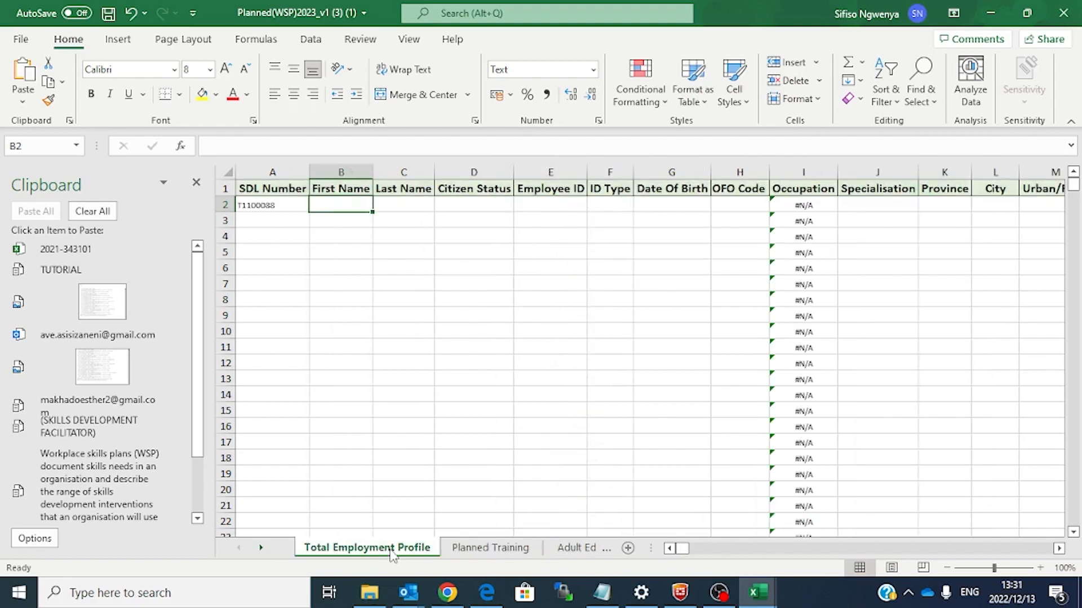
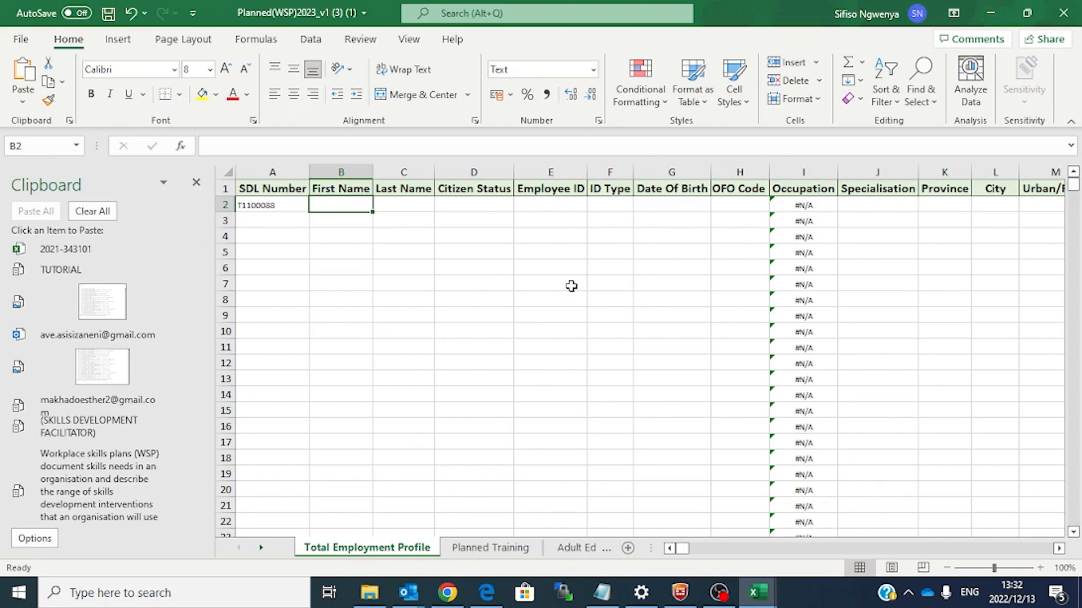
Step: Fill in the employee's first name in B2 and set Citizen Status to SA - South Africa
right_click(356, 208)
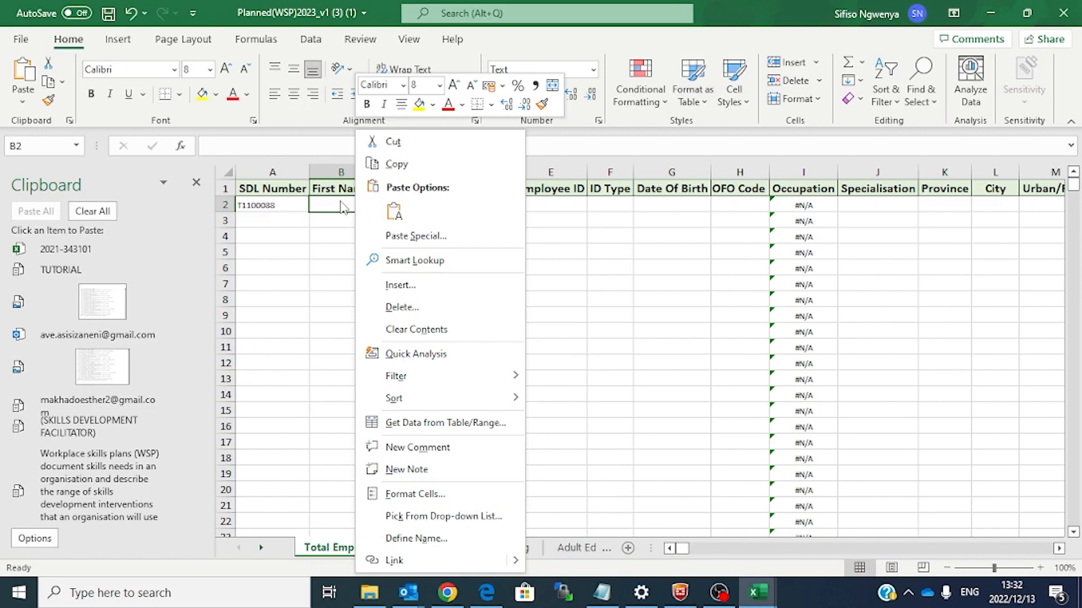
left_click(350, 207)
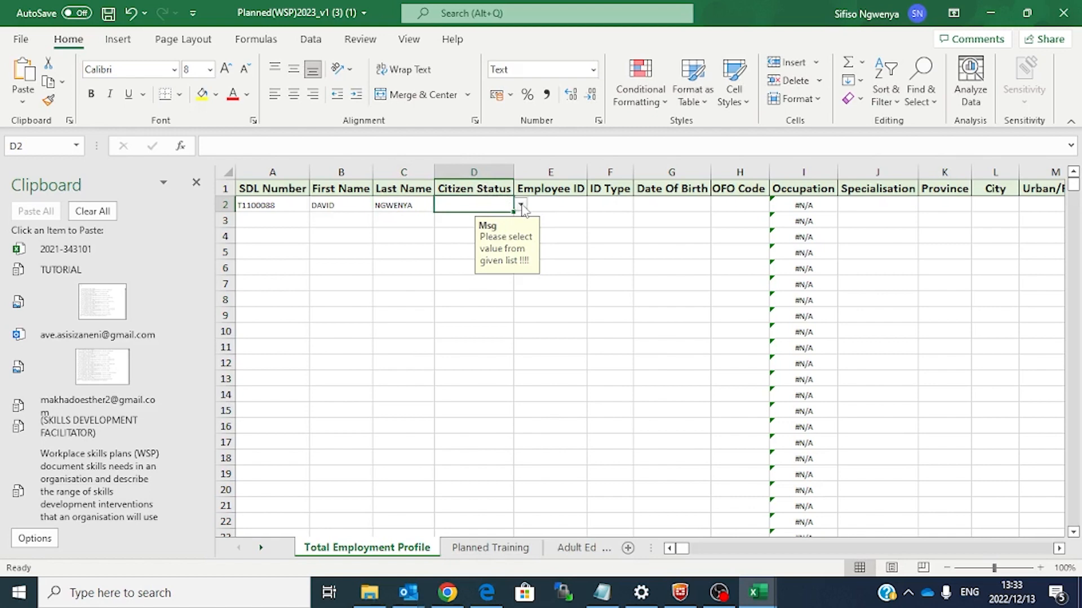
left_click(522, 206)
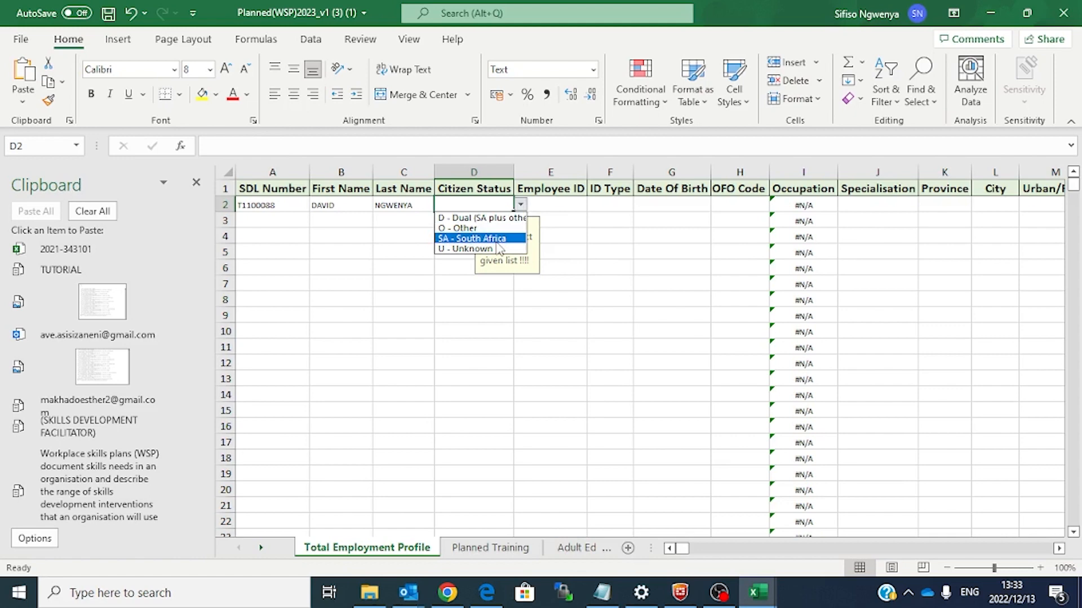
left_click(479, 238)
Step: Set the ID Type in F2 to ID Document
left_click(564, 207)
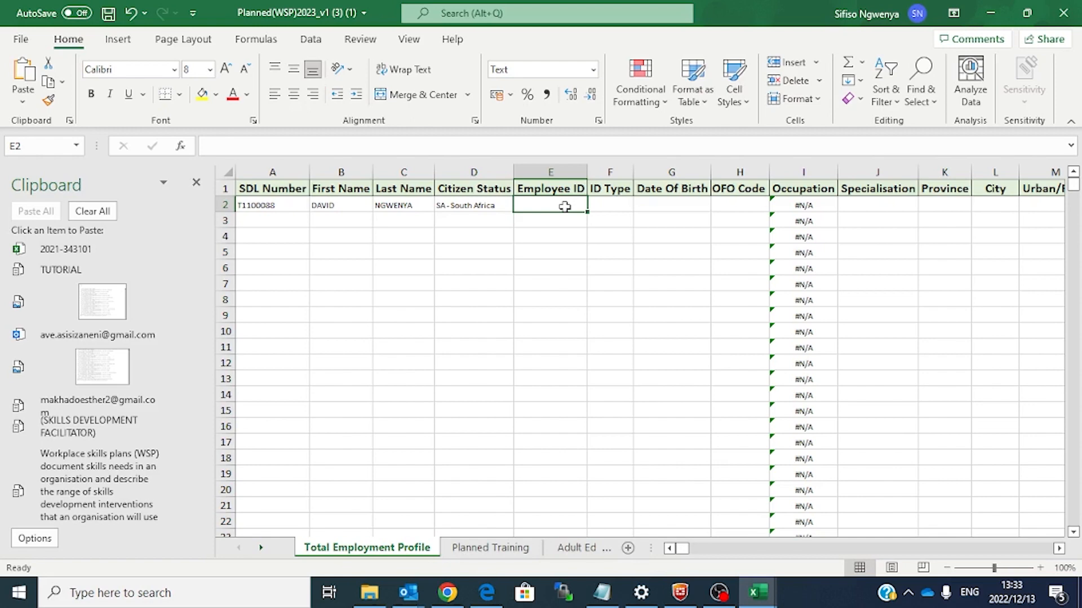
left_click(618, 205)
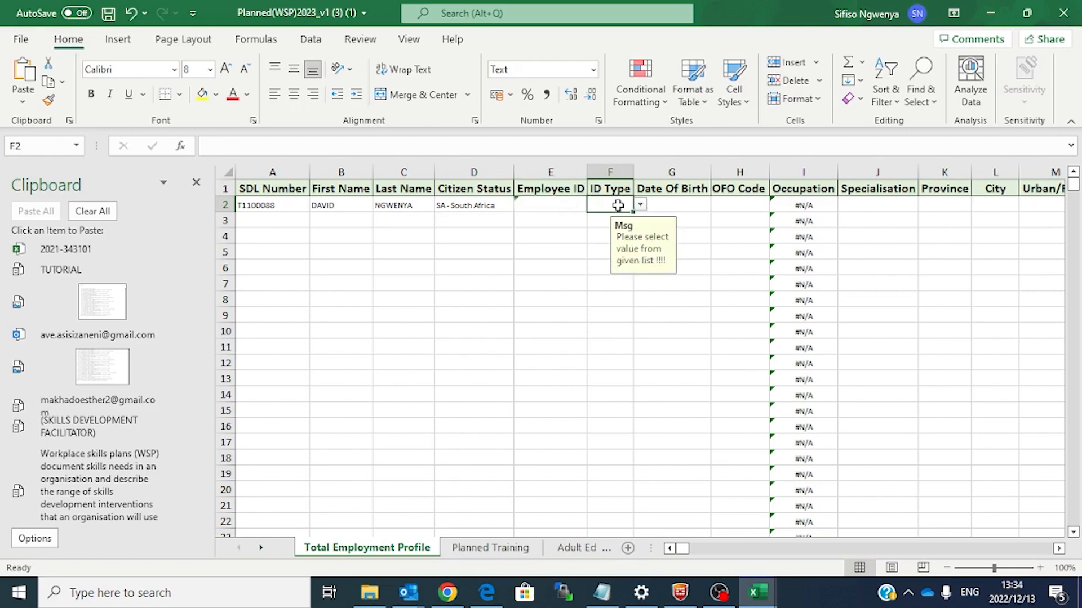
left_click(641, 205)
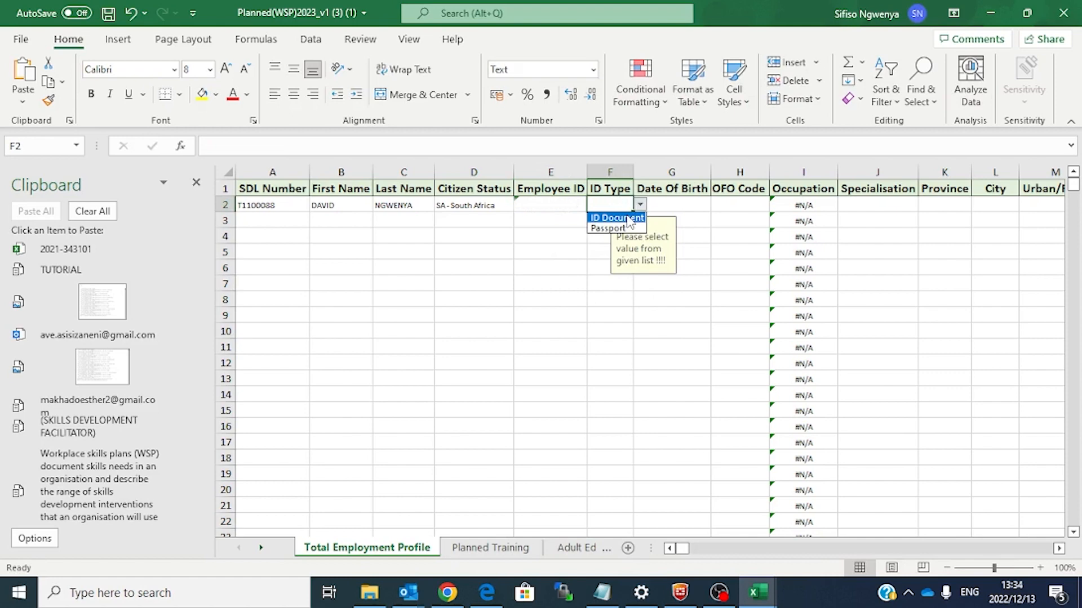
left_click(629, 218)
left_click(689, 205)
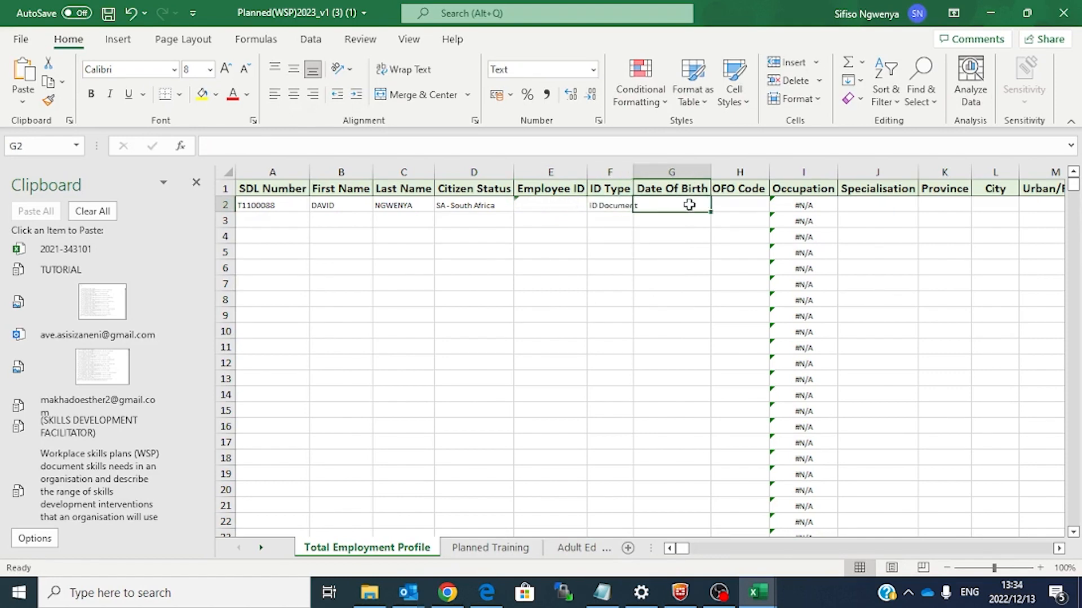
left_click_drag(633, 172, 655, 175)
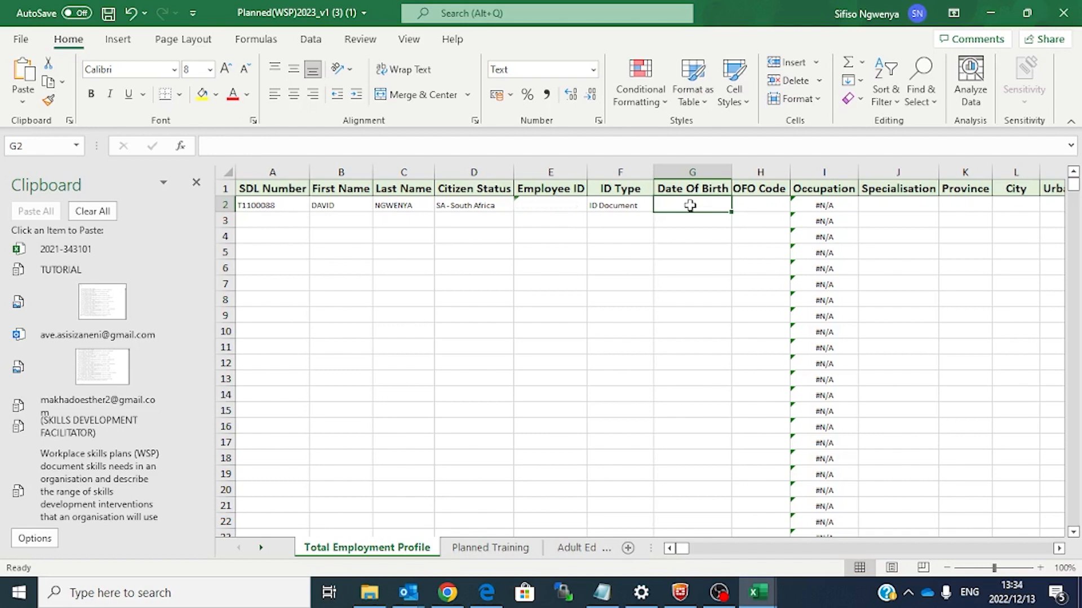
type("1991/")
key("BackSpace")
type("/")
key("BackSpace")
type("/")
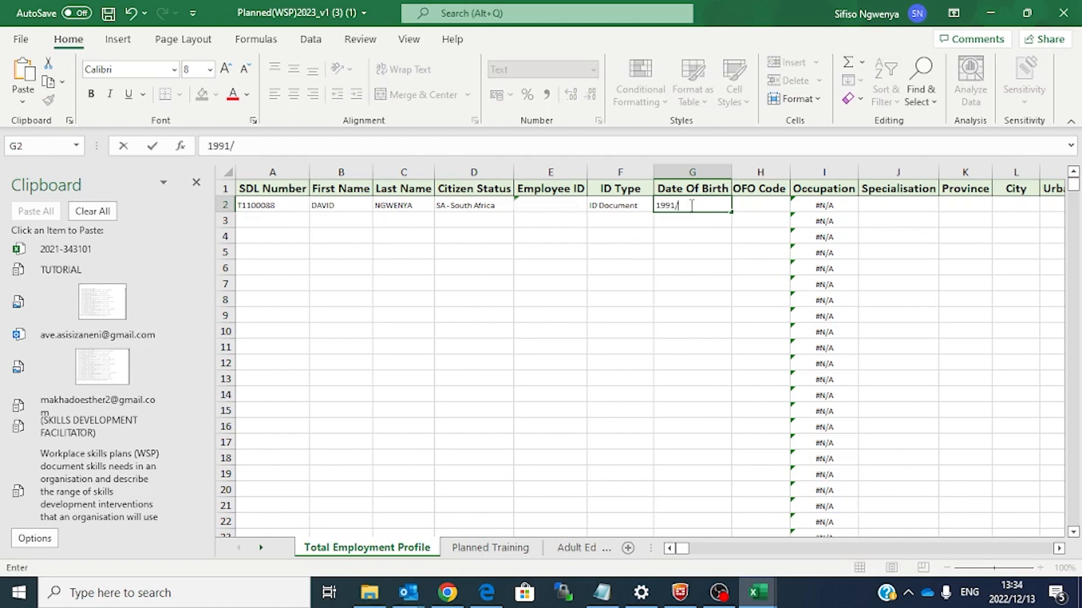
key("BackSpace")
type("-07-11")
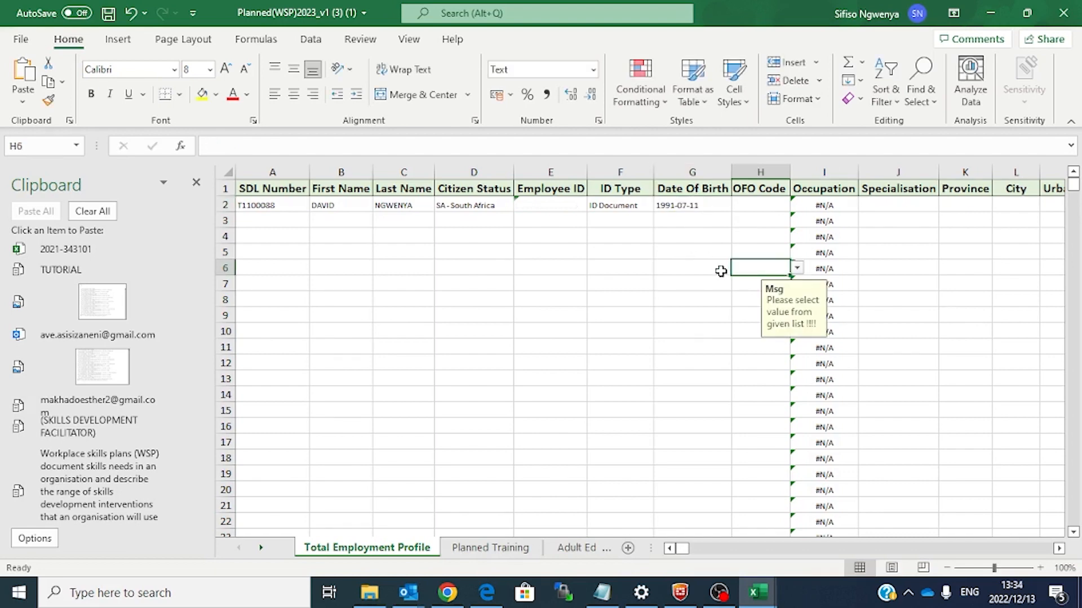
Step: Format the Date Of Birth column as Short Date
left_click(689, 166)
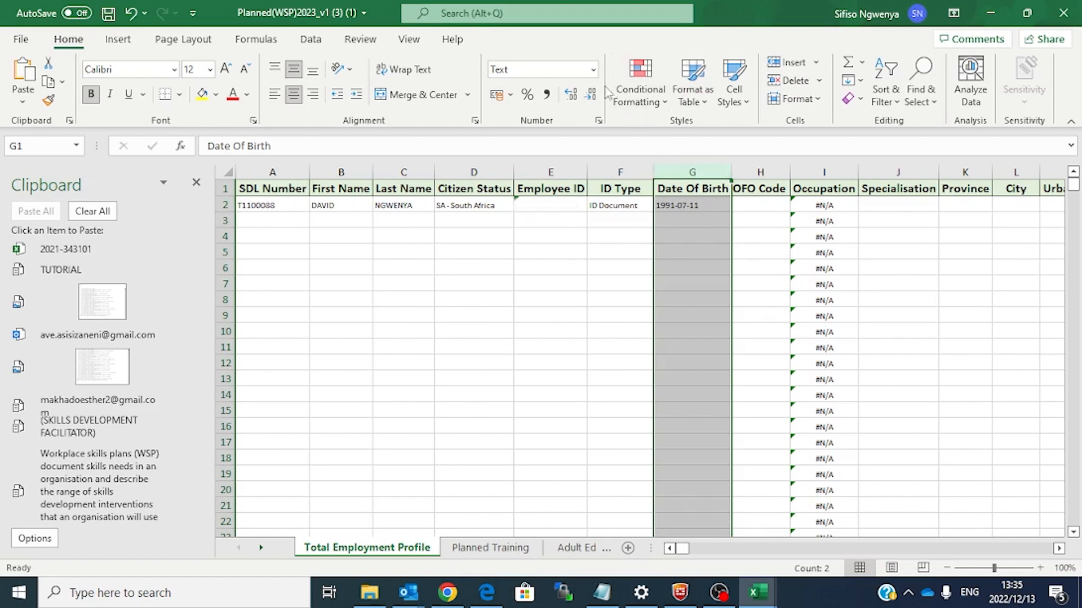
left_click(689, 171)
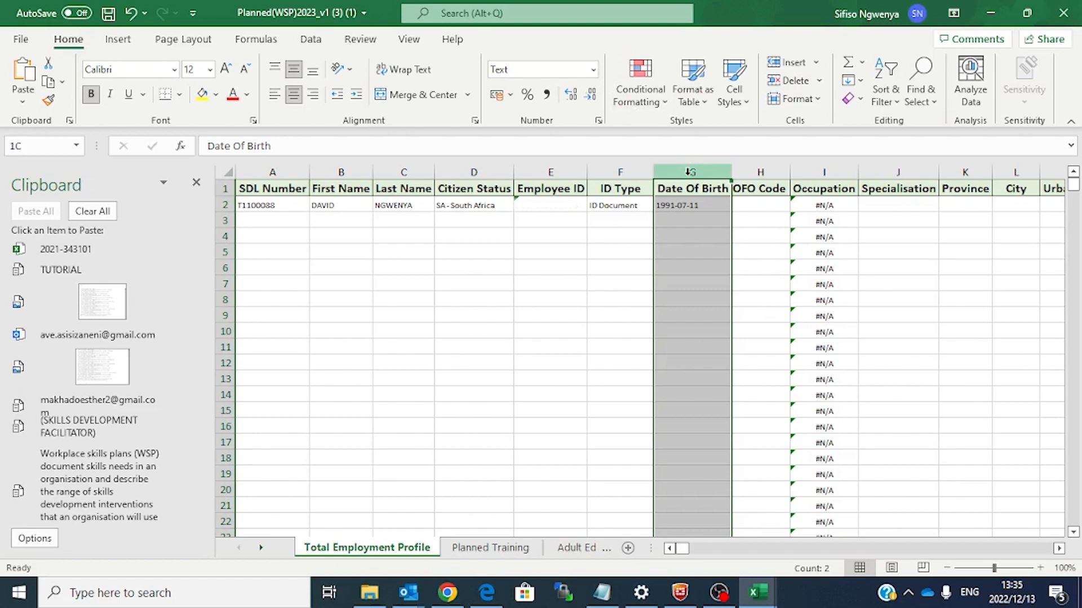
left_click(594, 72)
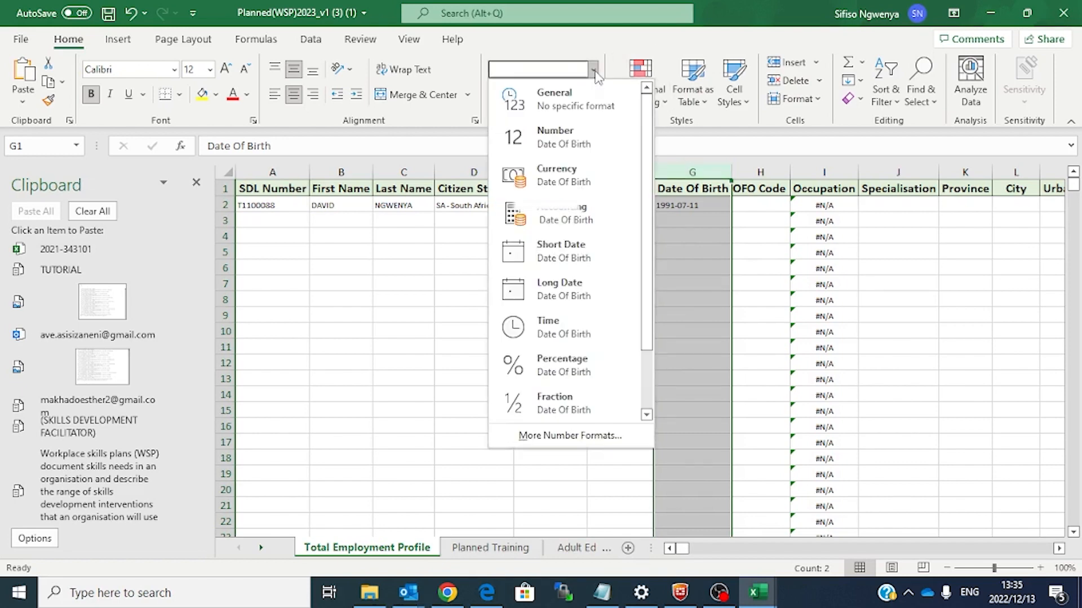
left_click(587, 261)
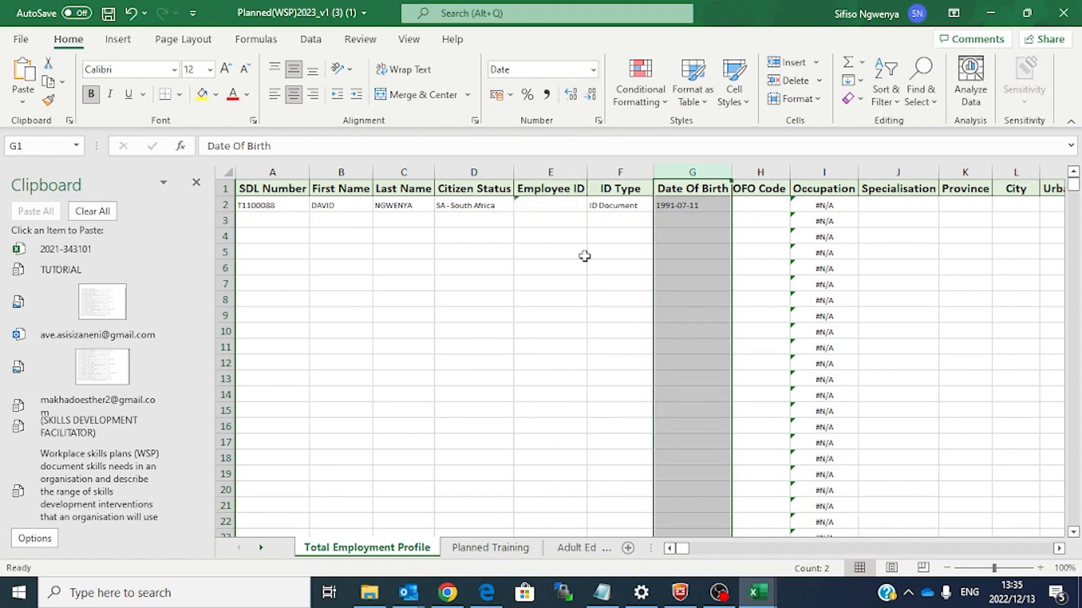
left_click(520, 264)
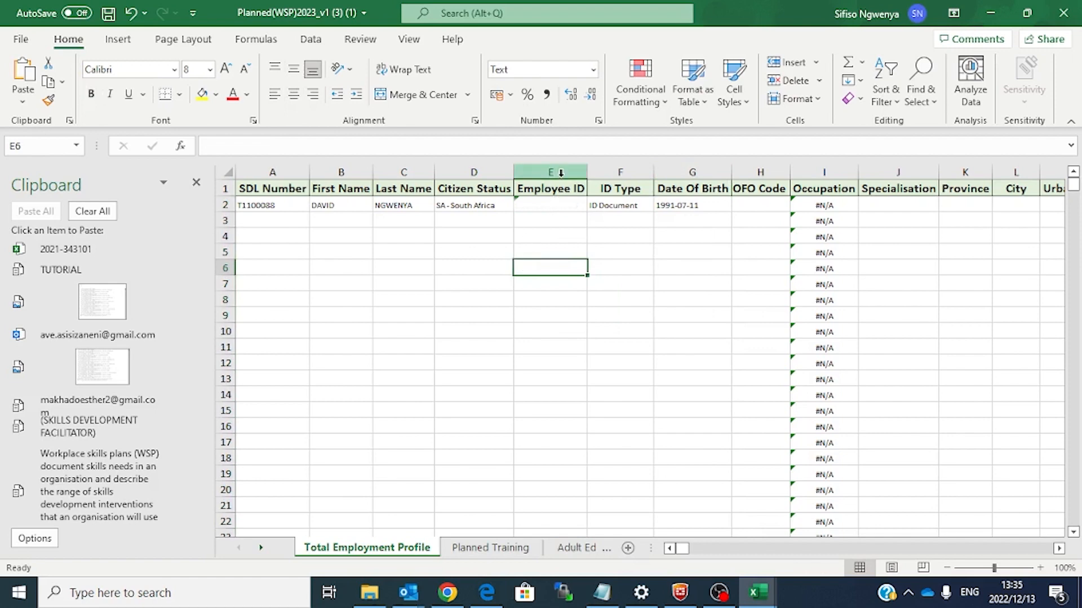
Step: Format the Employee ID column as Number and check the ID stored in E2
left_click(561, 173)
left_click(593, 70)
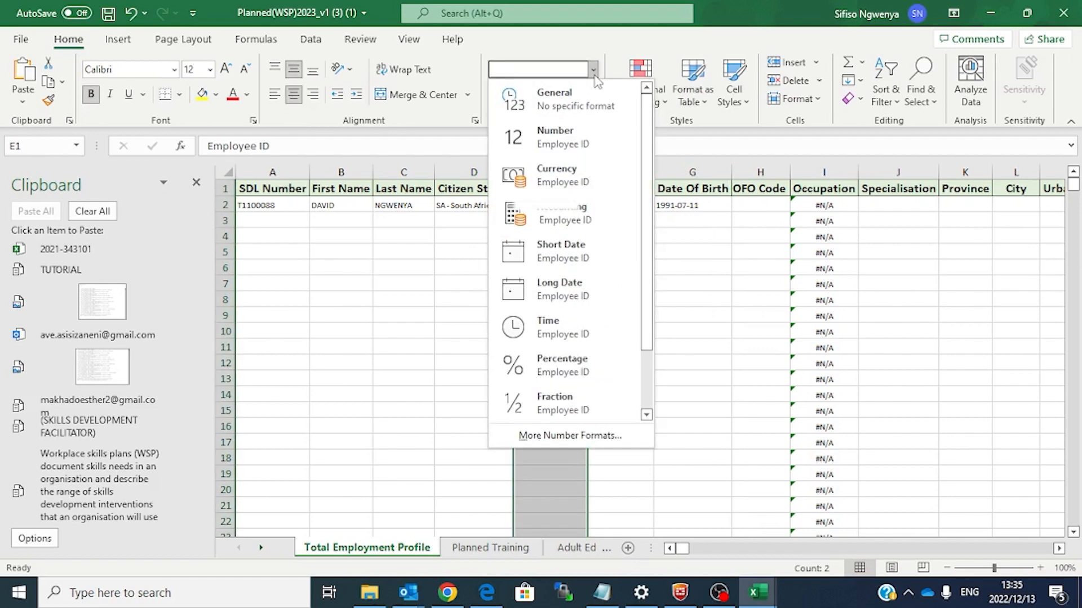
left_click(573, 139)
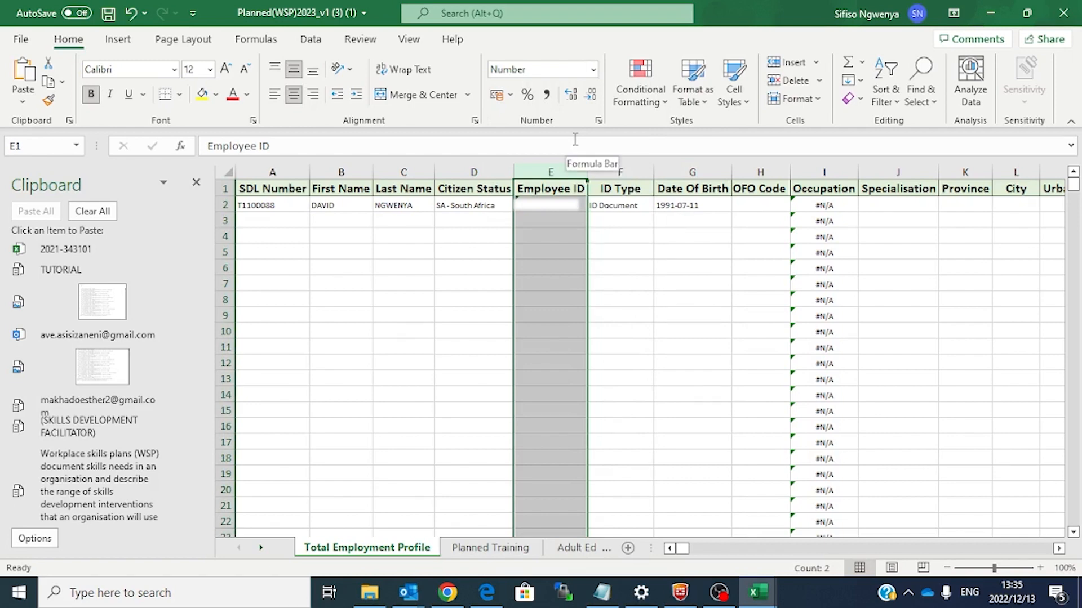
left_click(719, 361)
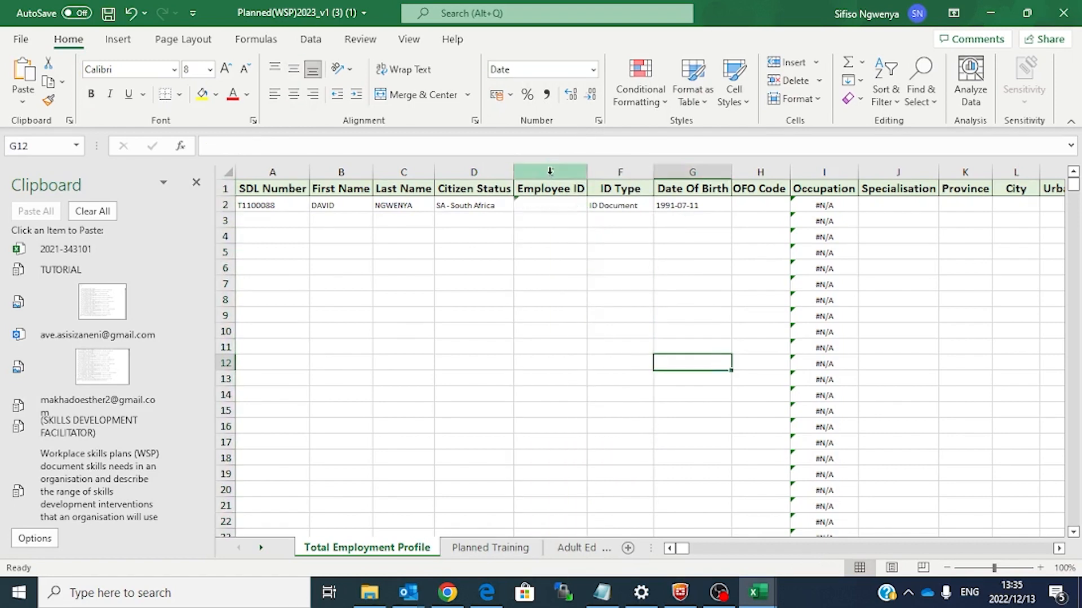
left_click(550, 205)
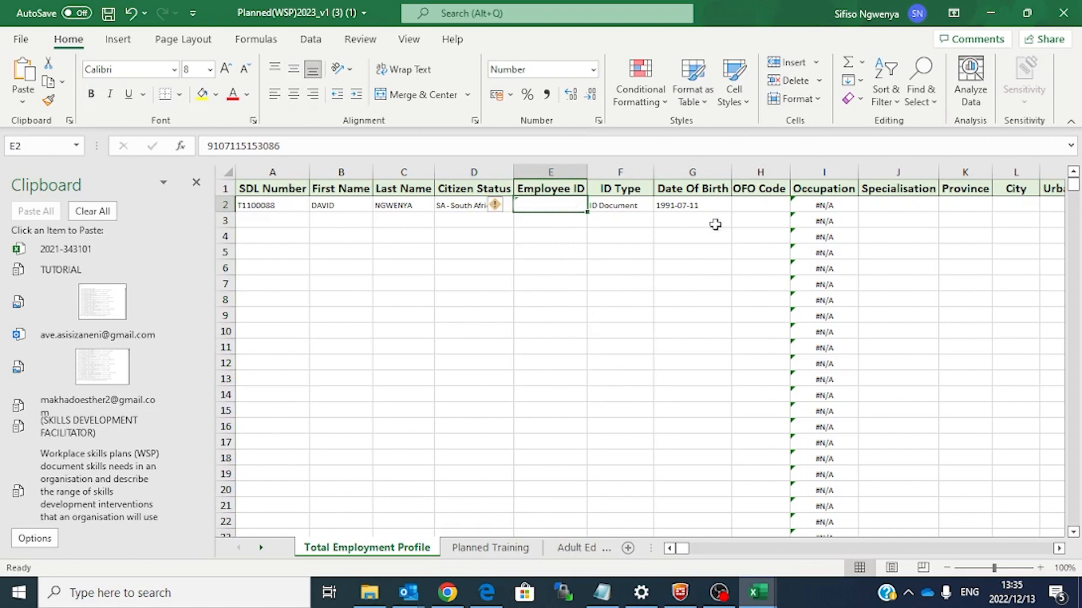
left_click(757, 205)
left_click(753, 592)
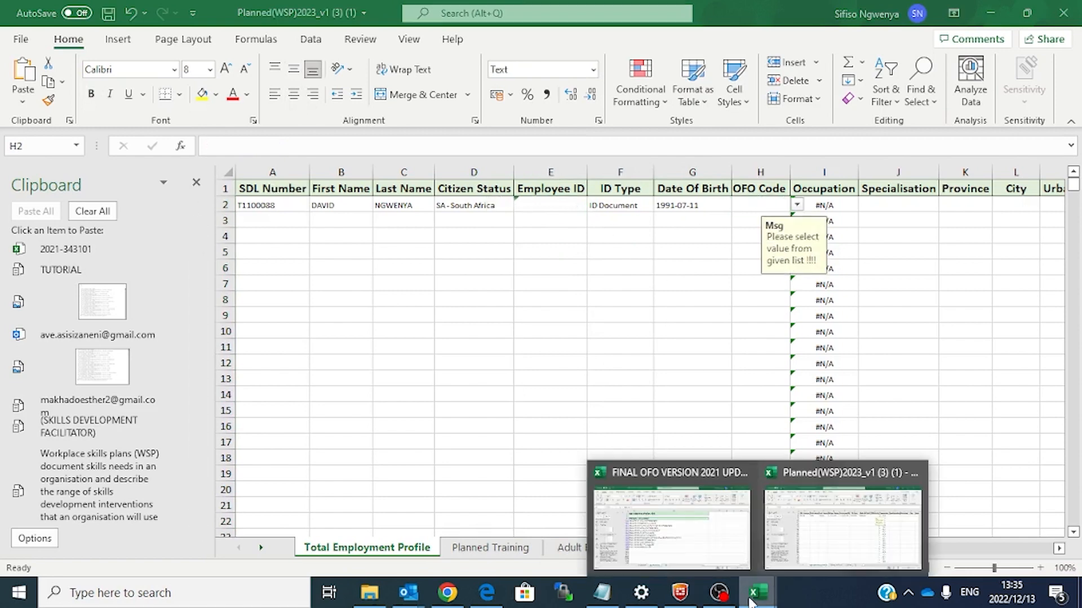
left_click(665, 543)
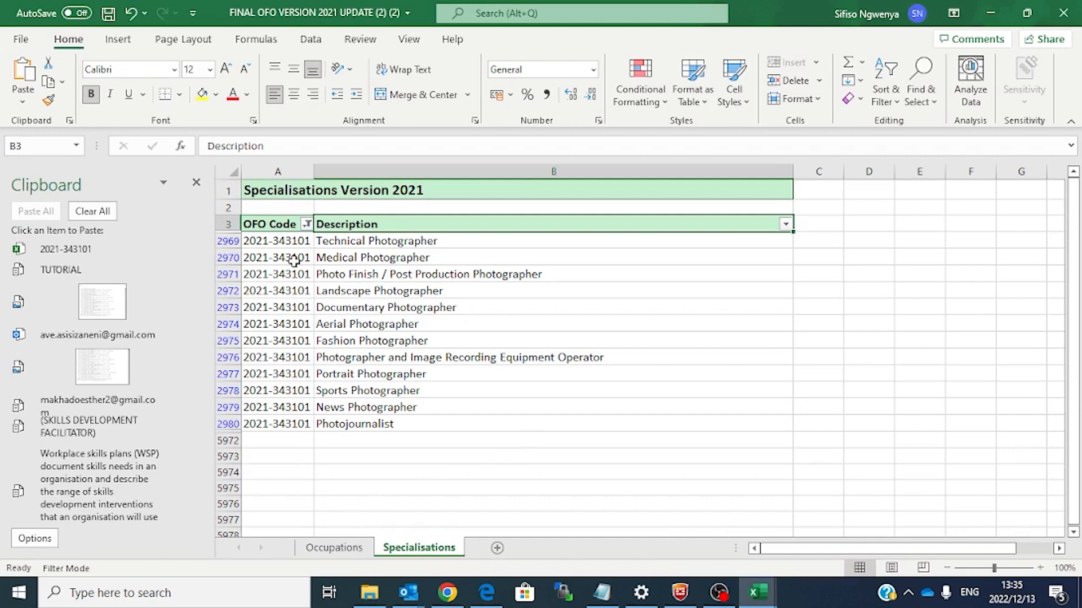
left_click(286, 239)
key("ctrl+c")
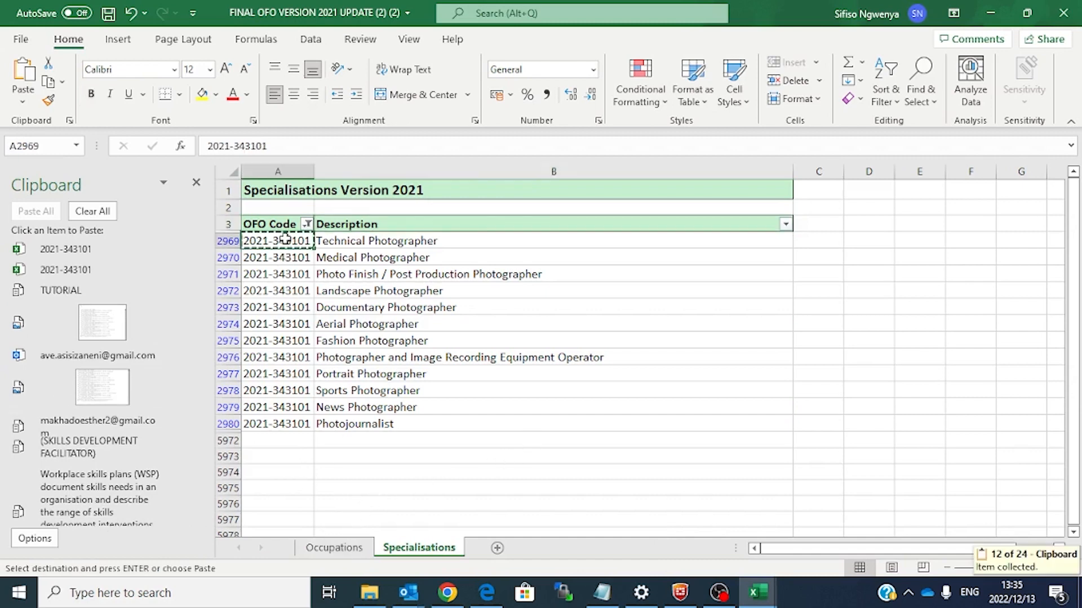
mouse_move(759, 592)
left_click(862, 527)
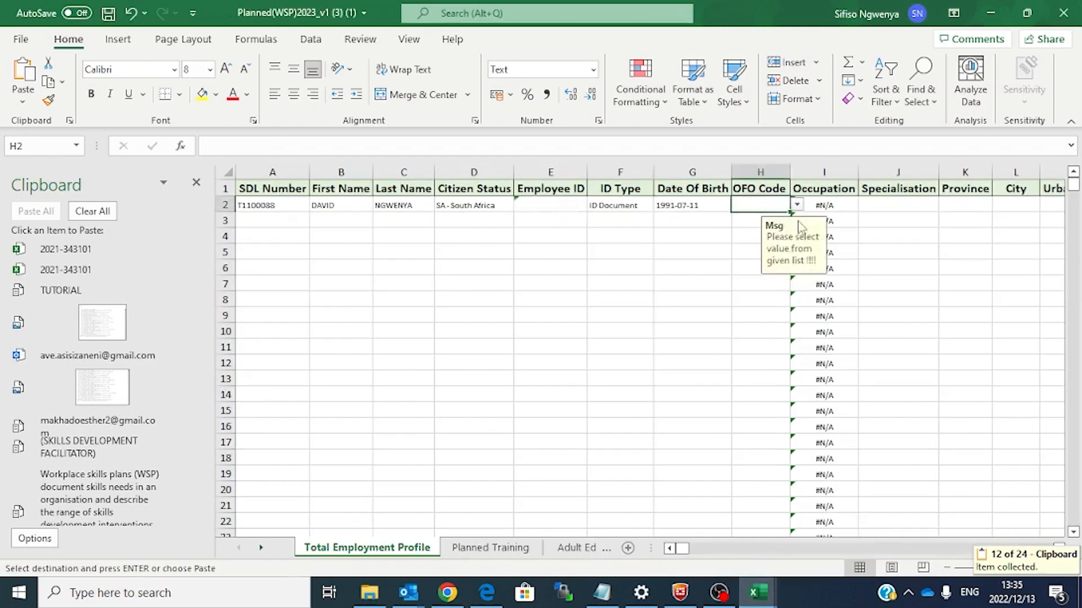
right_click(764, 206)
left_click(828, 213)
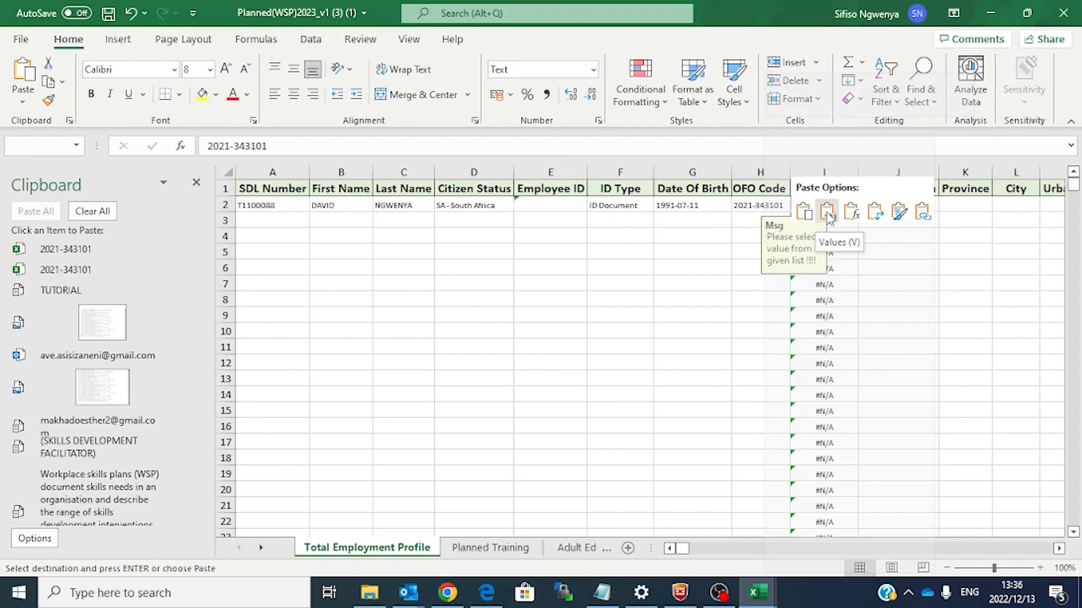
left_click(827, 213)
left_click(610, 379)
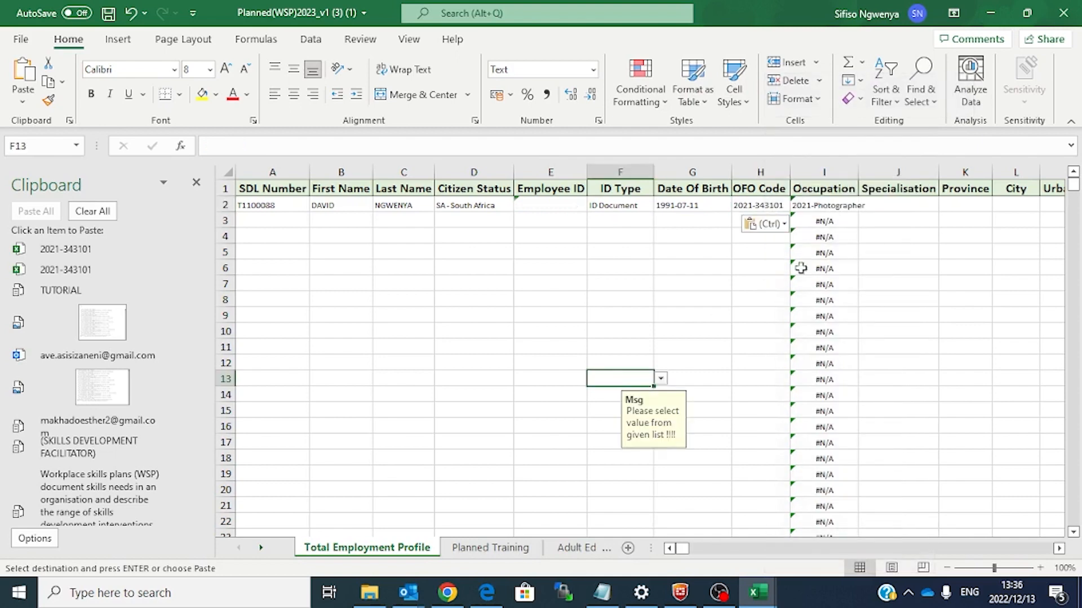
Step: Widen the Occupation column and check the Specialisation choices for J2
left_click_drag(856, 170, 868, 169)
left_click(840, 172)
left_click(938, 266)
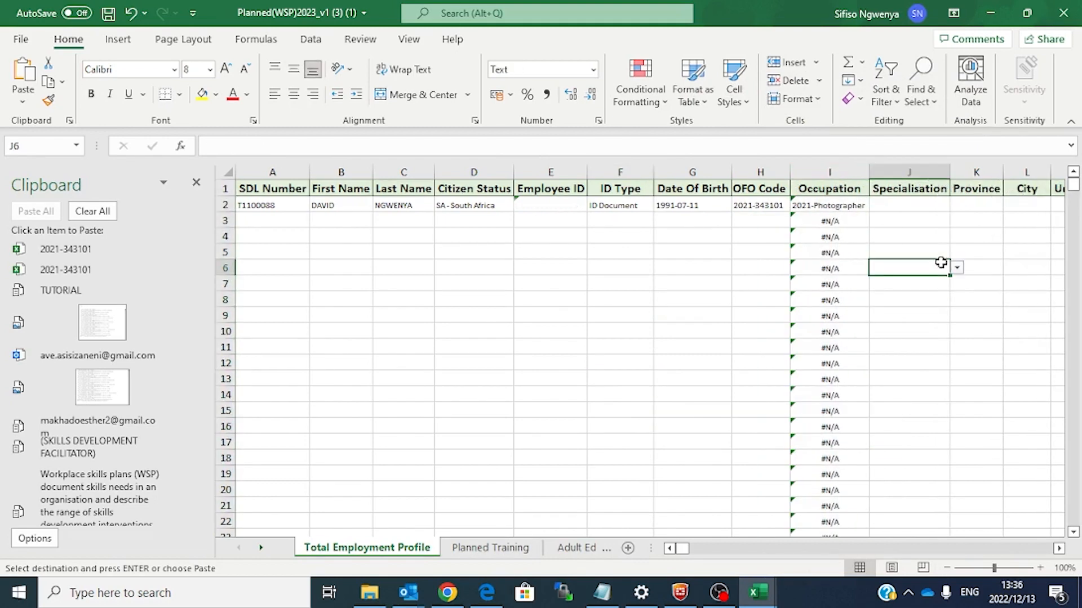
left_click(908, 209)
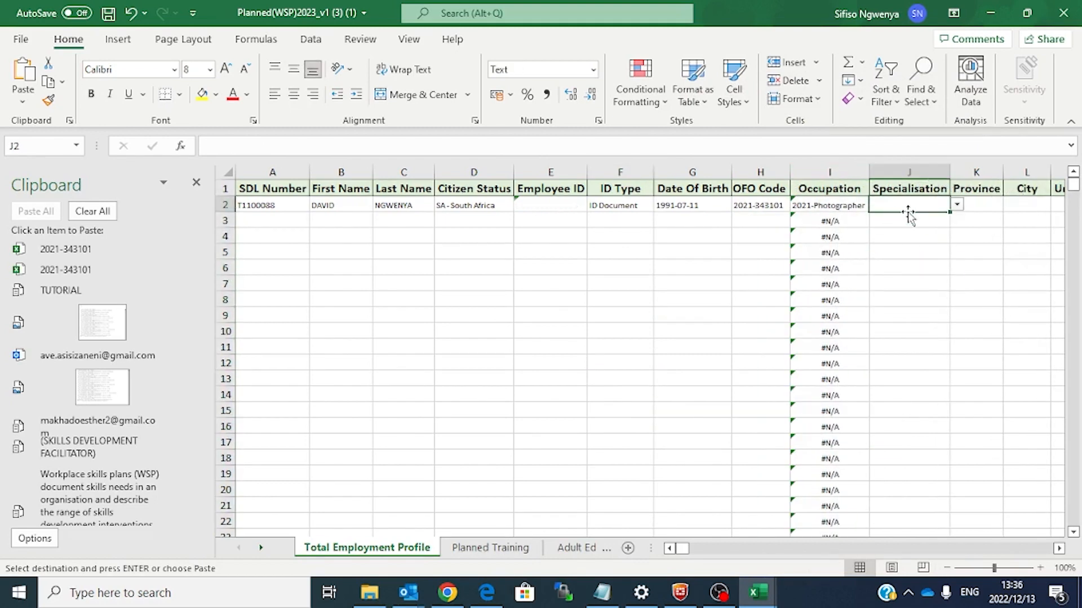
left_click(956, 205)
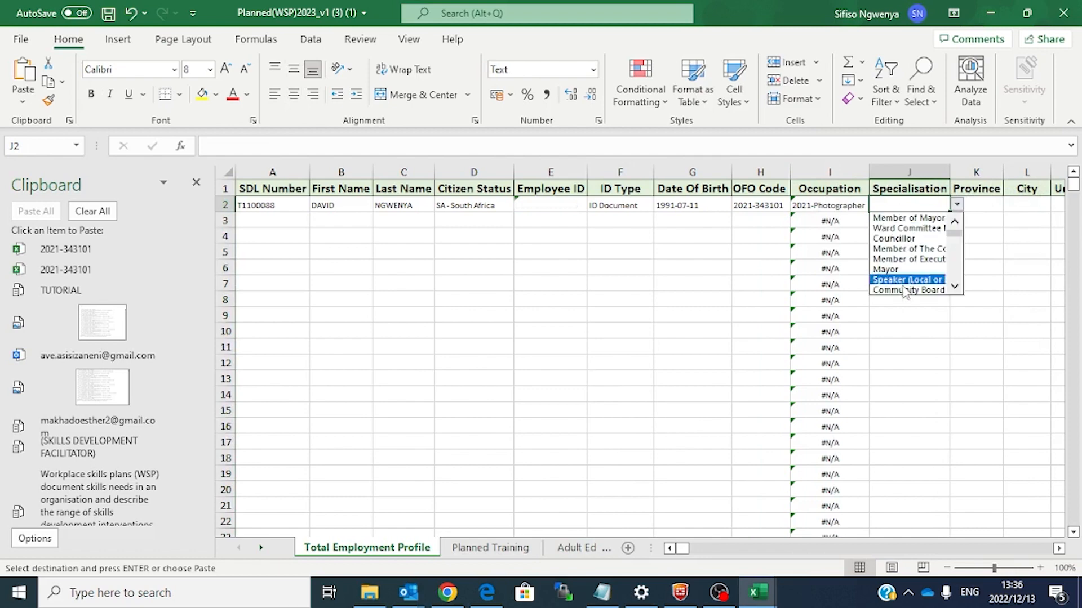
key("Escape")
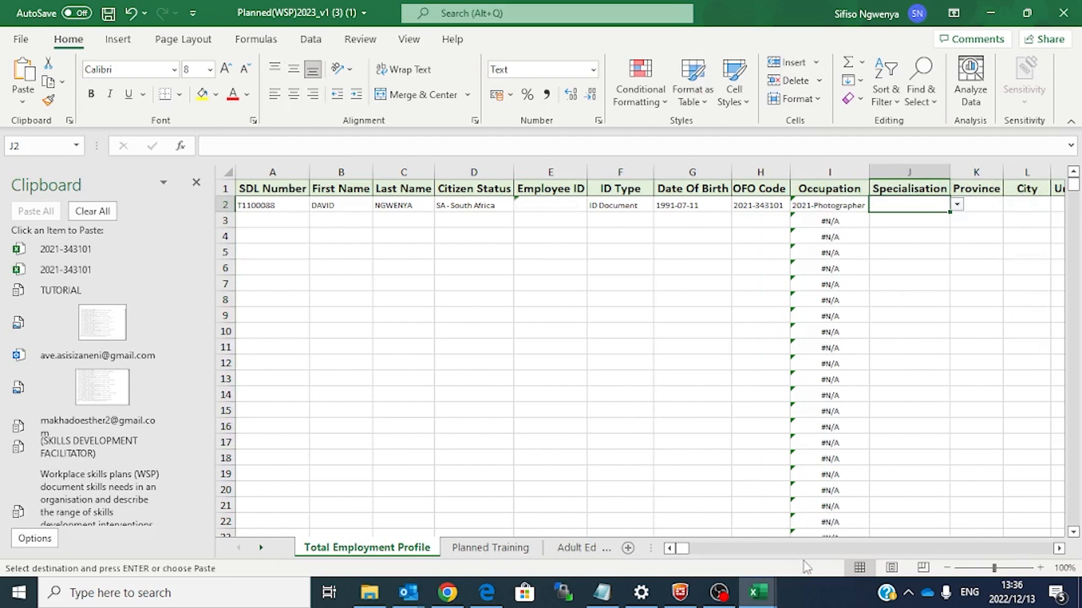
Step: Copy Sports Photographer from the FINAL OFO workbook and paste it as a value into J2
left_click(757, 591)
left_click(689, 512)
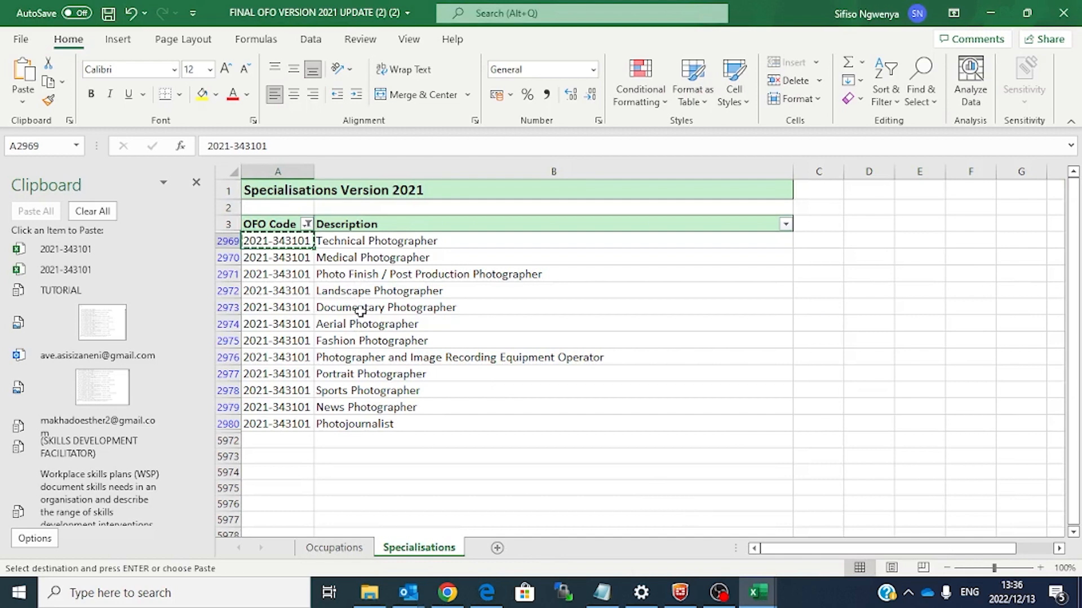
left_click(374, 392)
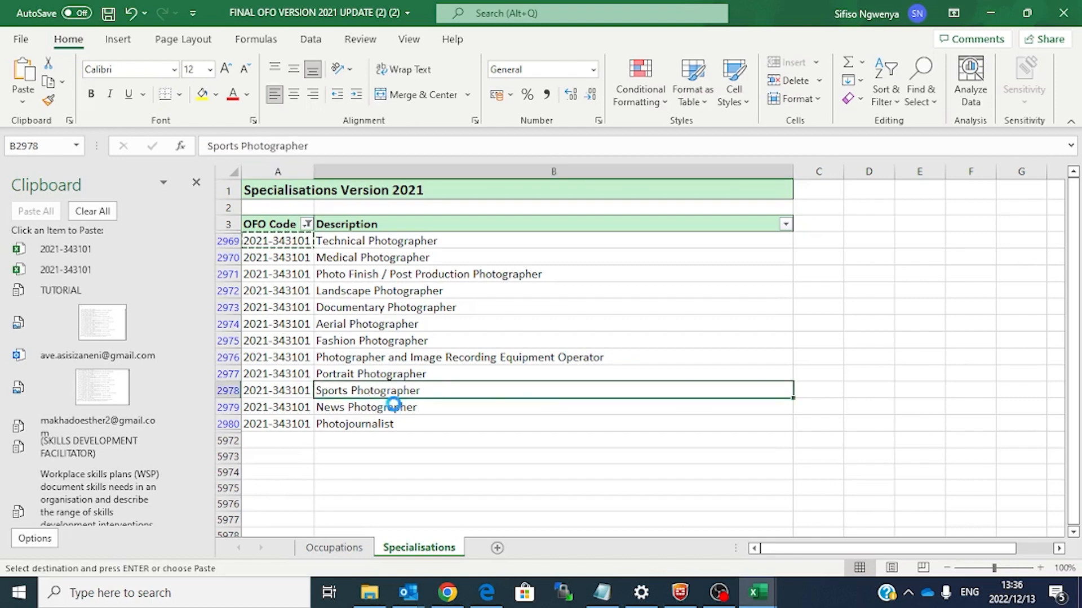
key("ctrl+c")
mouse_move(771, 596)
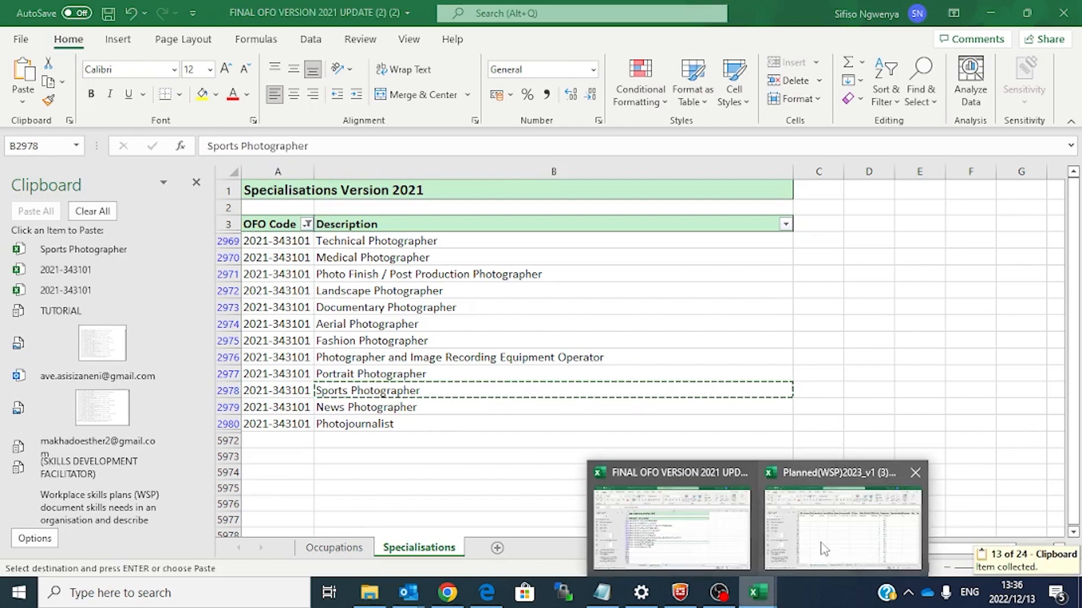
left_click(842, 524)
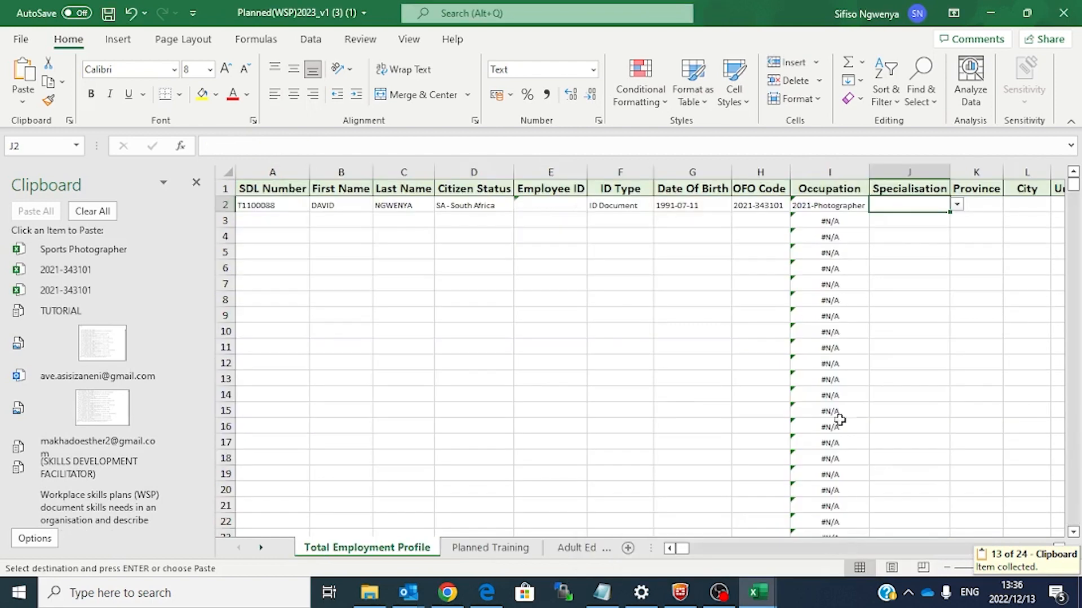
right_click(895, 210)
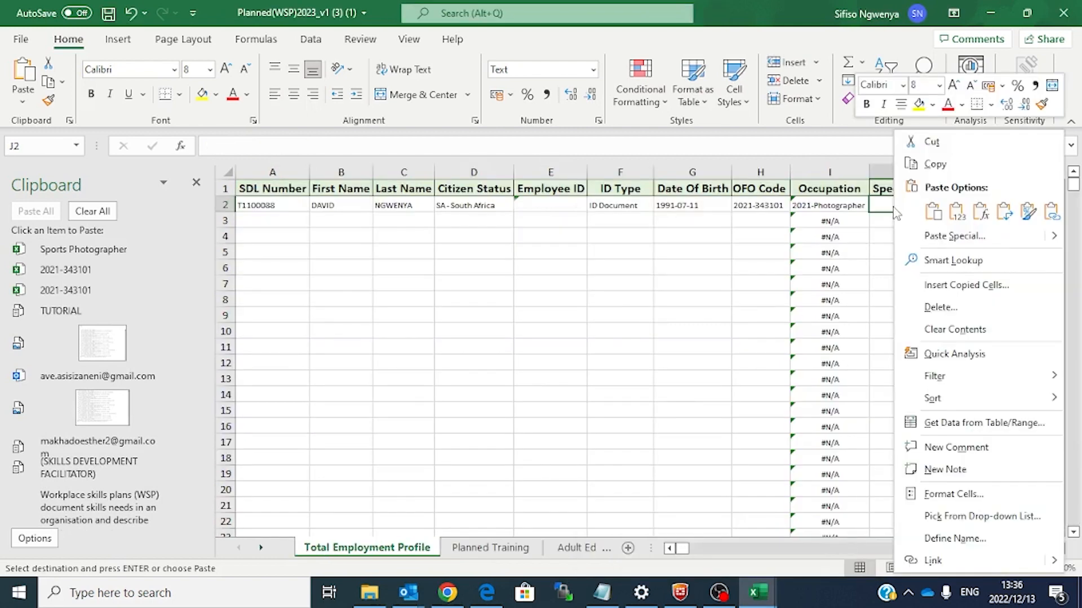
left_click(958, 212)
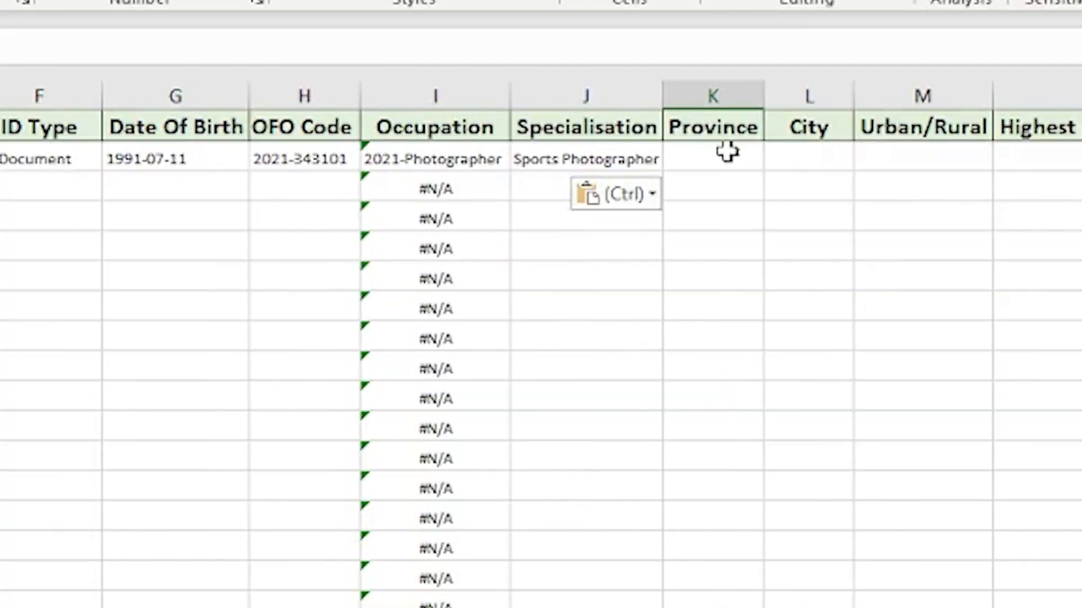
Step: Set the Province in K2 to Gauteng
left_click(984, 202)
left_click(1007, 206)
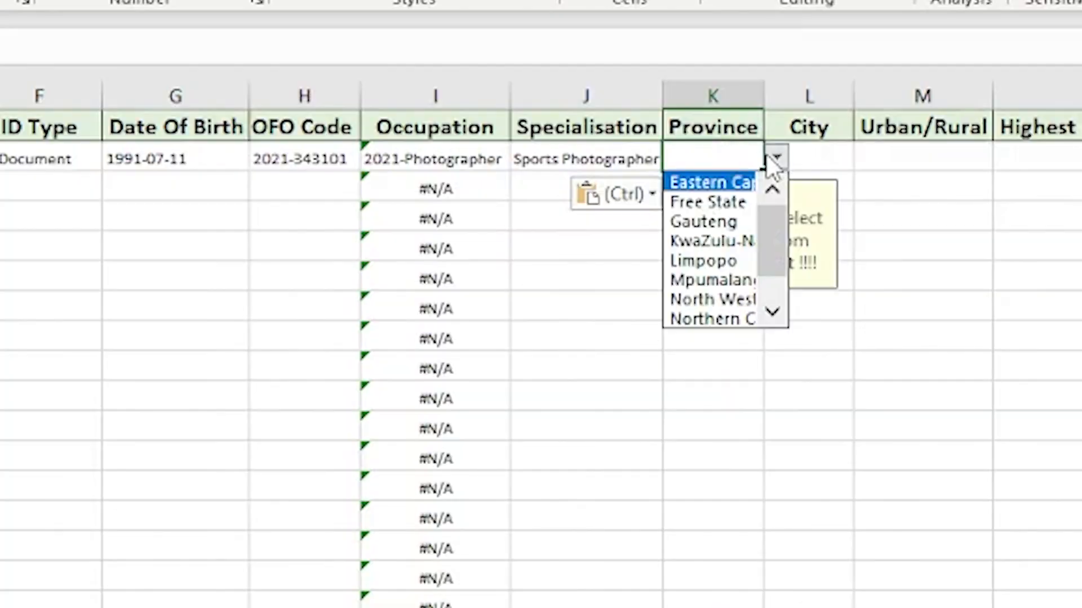
left_click(717, 222)
Step: Set the city to Alberton and the area type to Urban
left_click(828, 160)
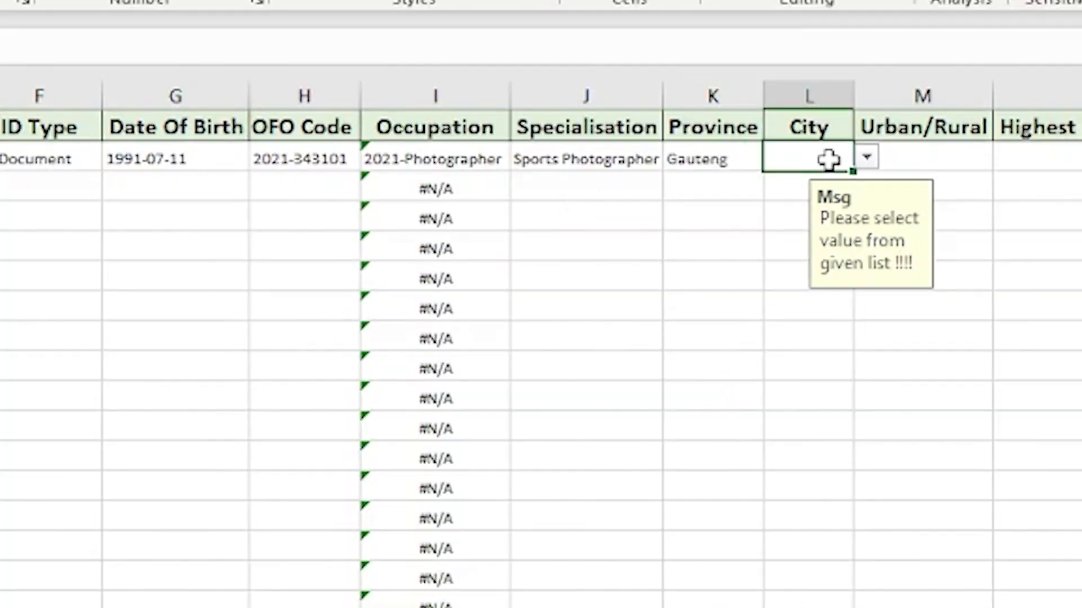
left_click(866, 156)
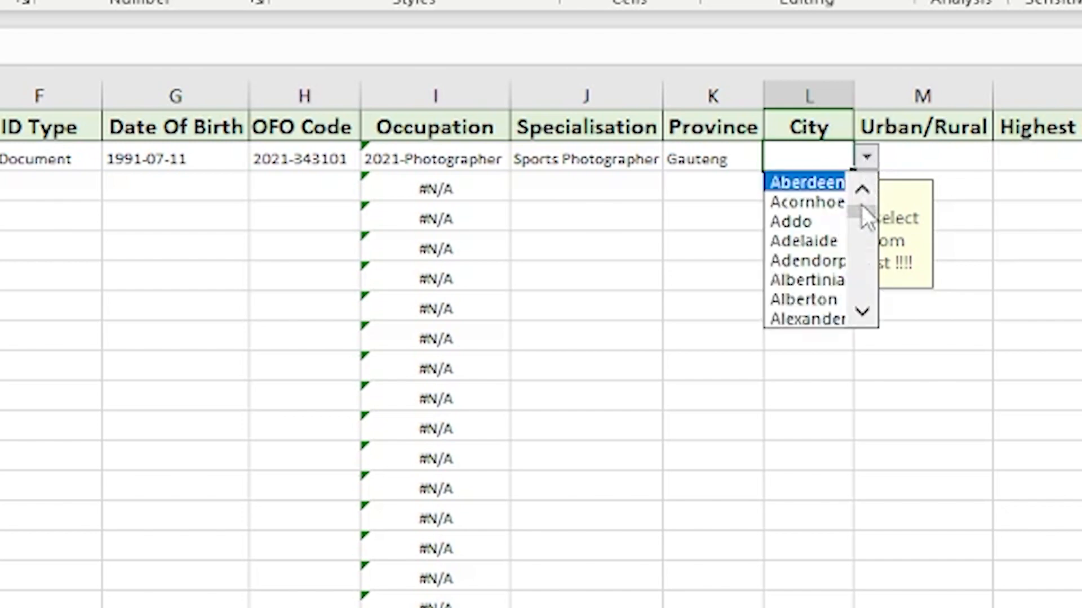
left_click(802, 299)
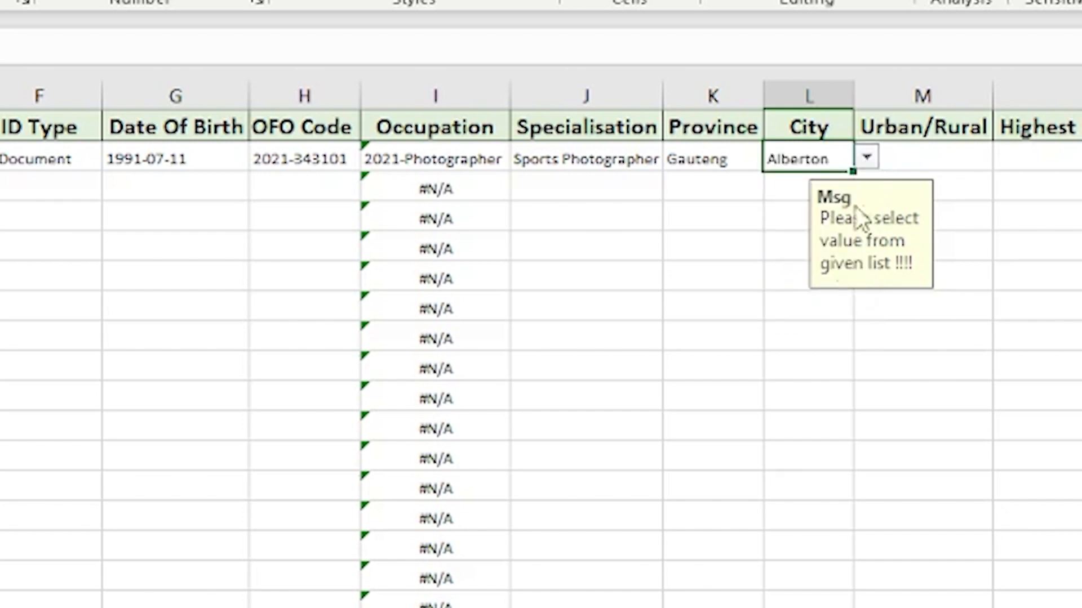
left_click(944, 151)
left_click(1006, 156)
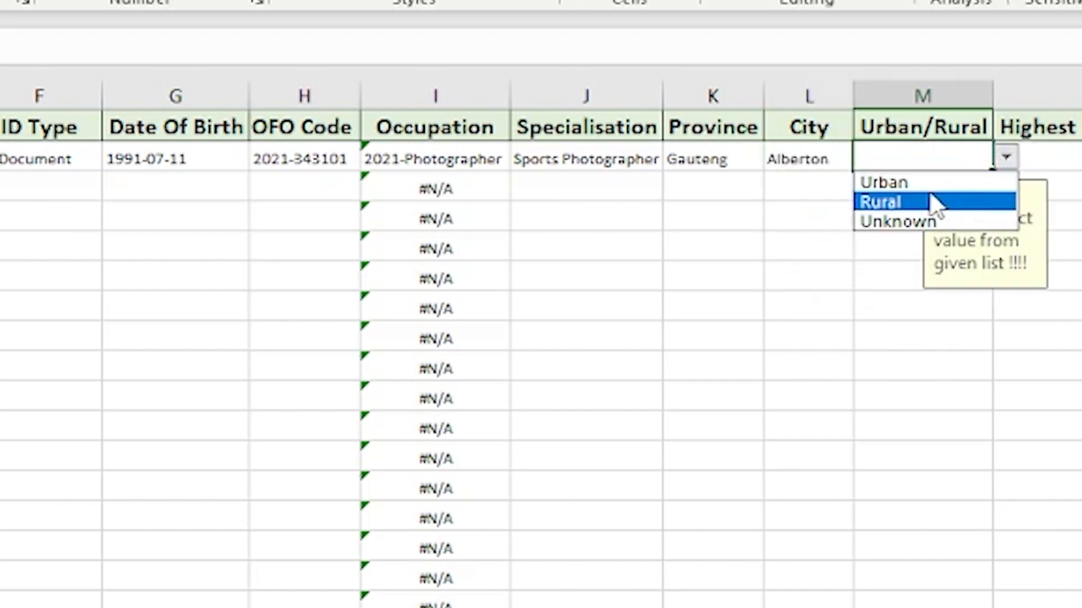
left_click(893, 183)
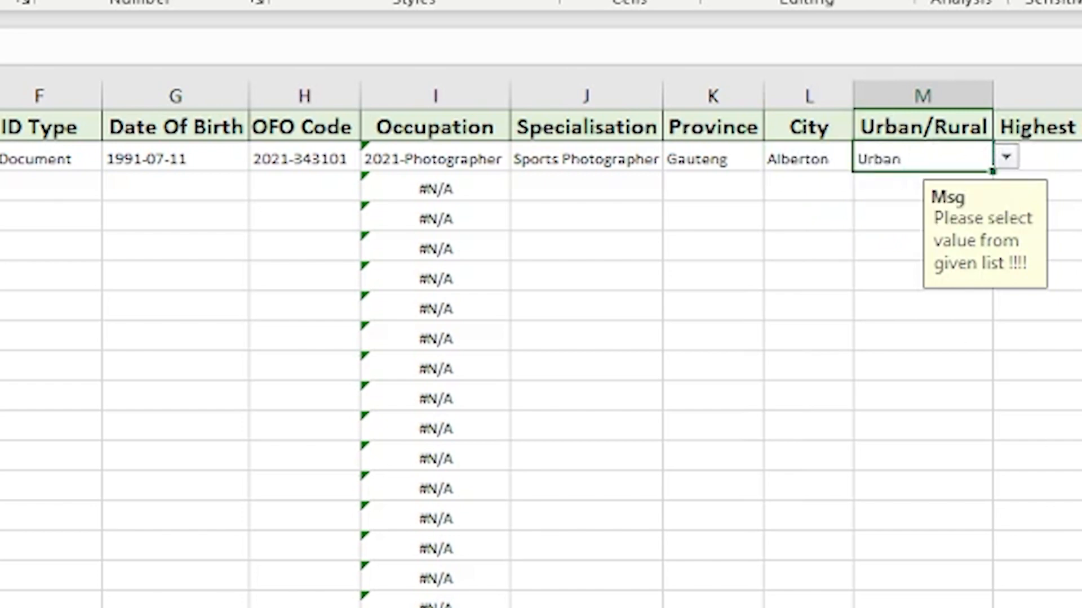
scroll(647, 140, "right", 4)
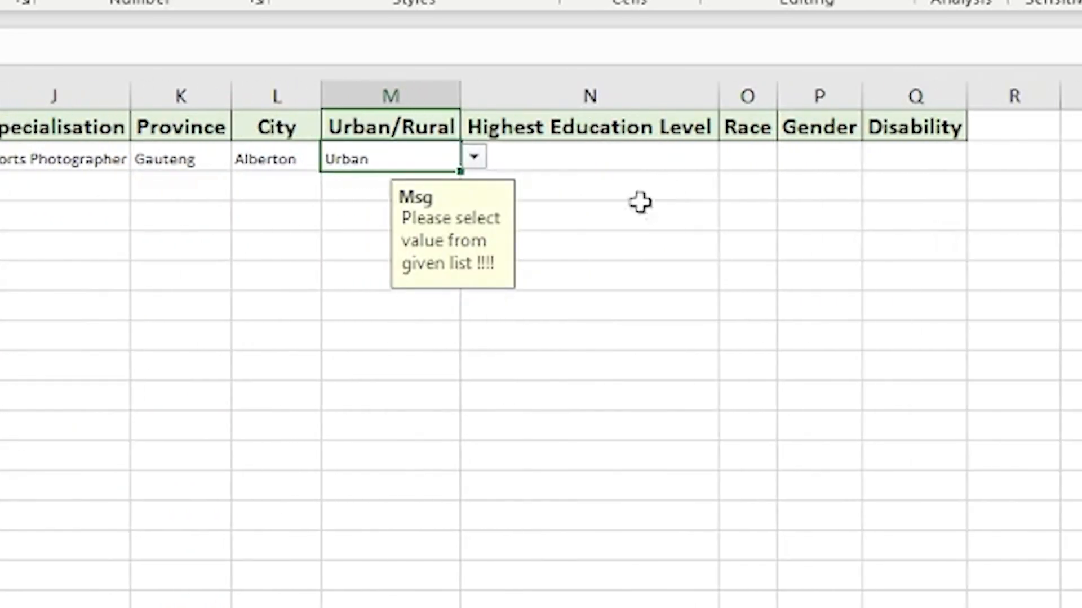
Step: Set highest education to NQF 8,9,10 and race to African
left_click(606, 152)
left_click(731, 158)
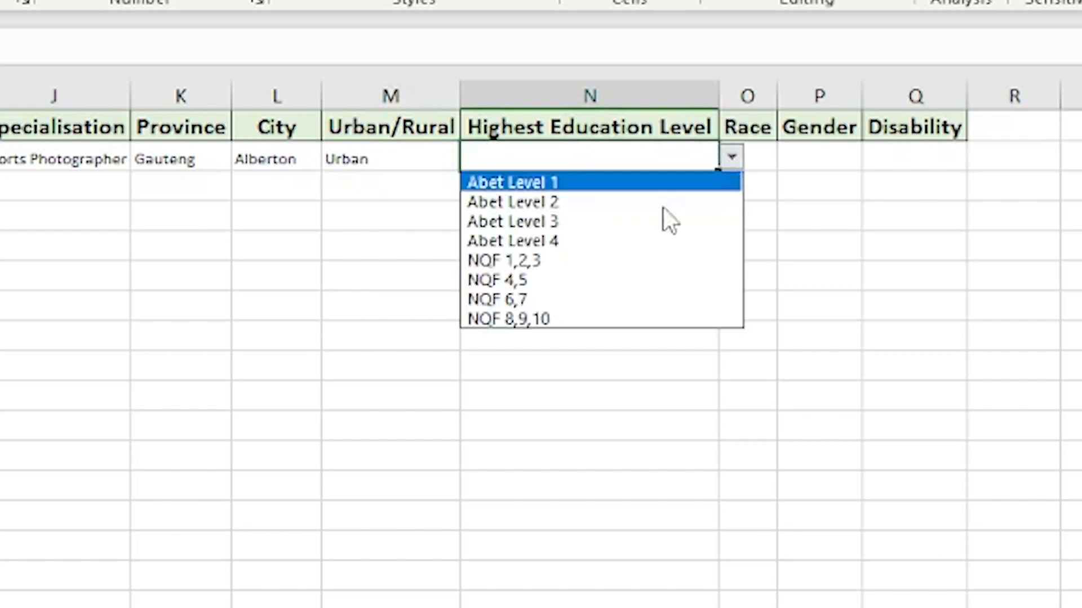
left_click(540, 320)
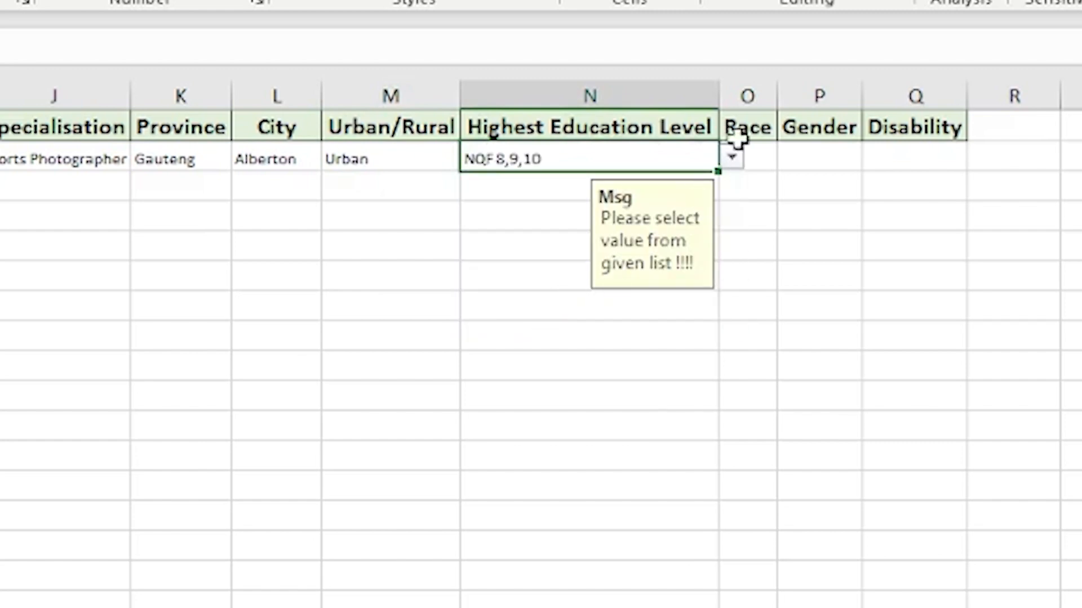
left_click(755, 160)
left_click(789, 160)
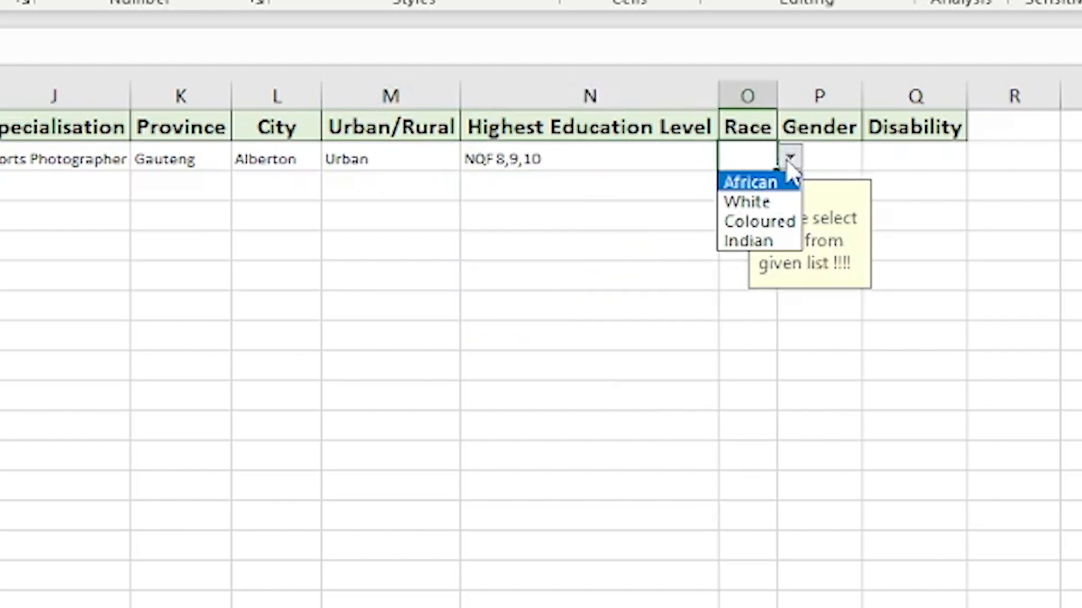
left_click(749, 182)
Step: Set gender to M - Male and disability to No
left_click(845, 155)
left_click(876, 158)
left_click(834, 199)
left_click(935, 159)
left_click(983, 155)
left_click(951, 204)
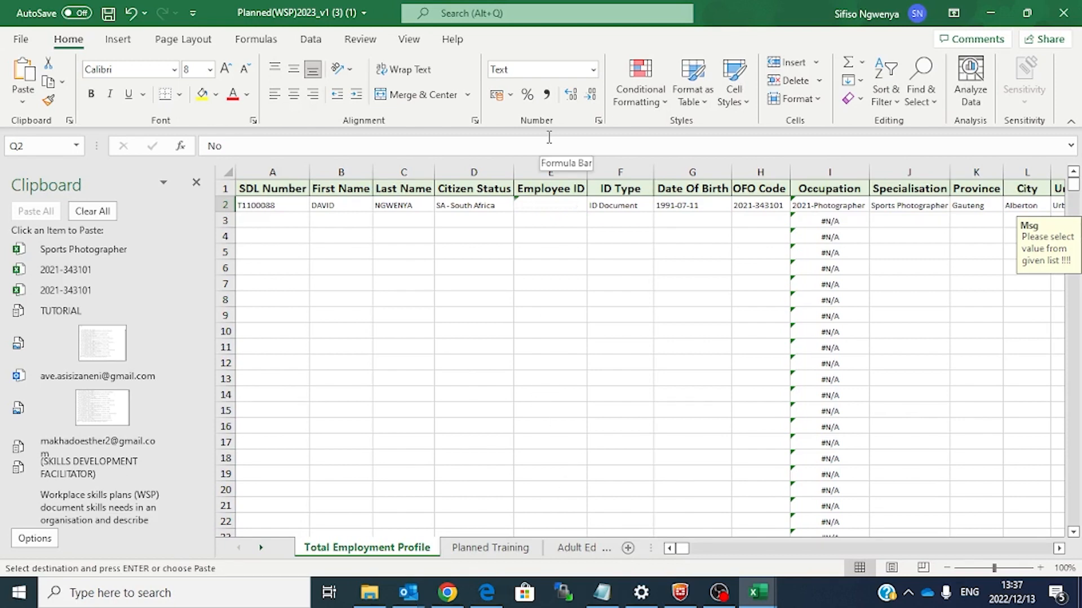
left_click(695, 204)
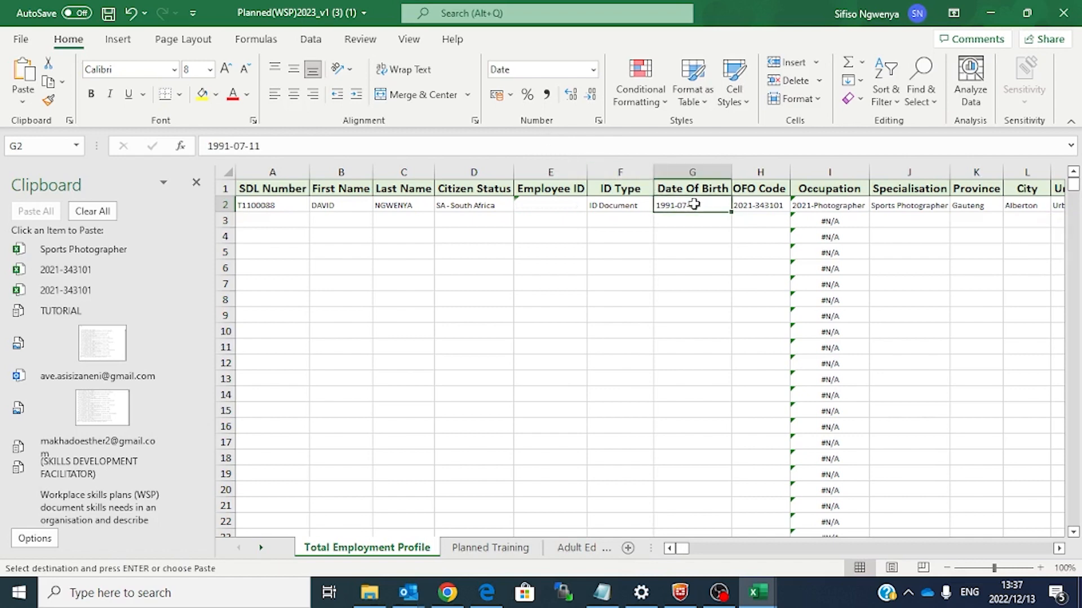
left_click(761, 206)
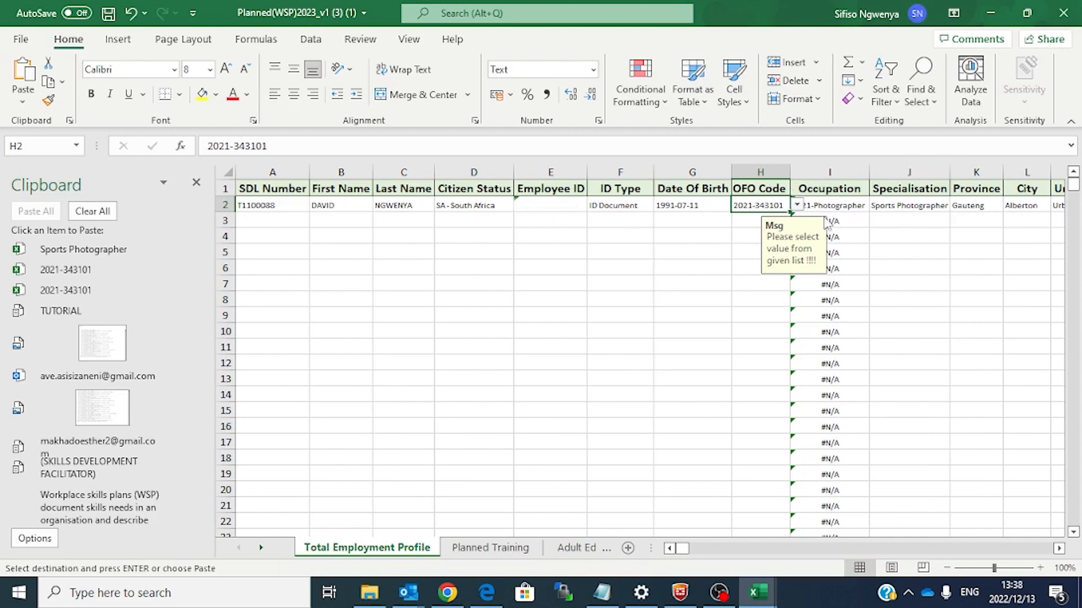
left_click_drag(681, 553, 683, 555)
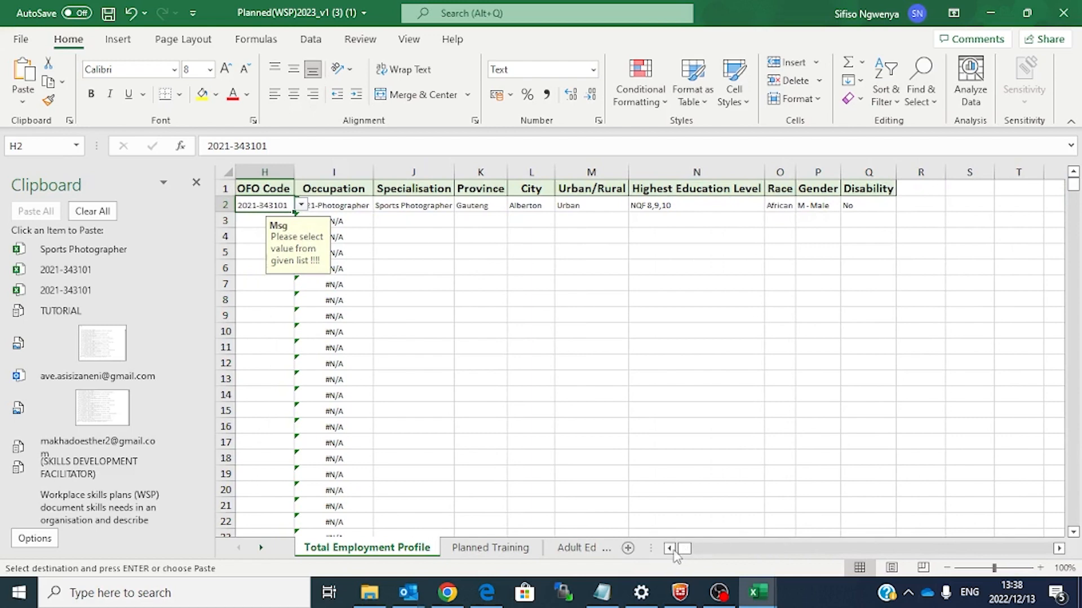
left_click_drag(683, 555, 674, 555)
left_click(620, 314)
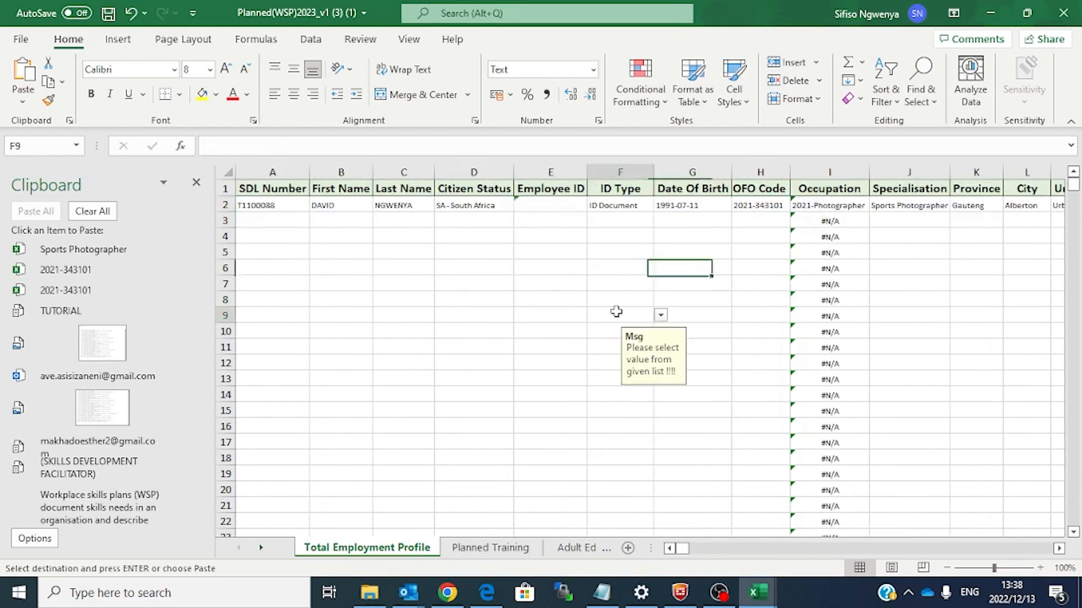
Step: Select I3 down to the last #N/A formula and delete those Occupation lookups
left_click(825, 218)
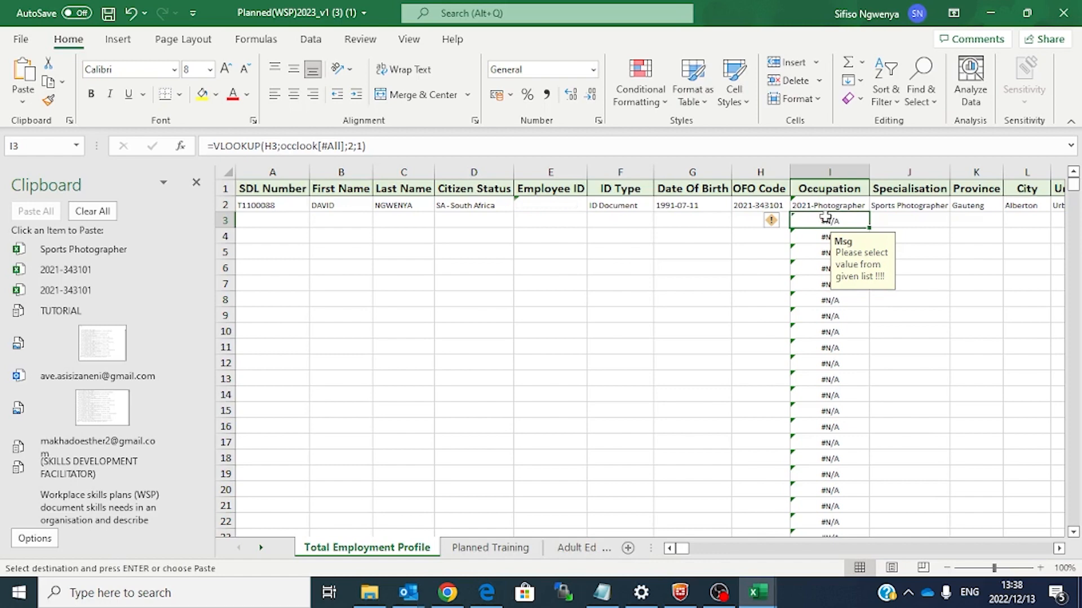
key("ctrl+shift+Down")
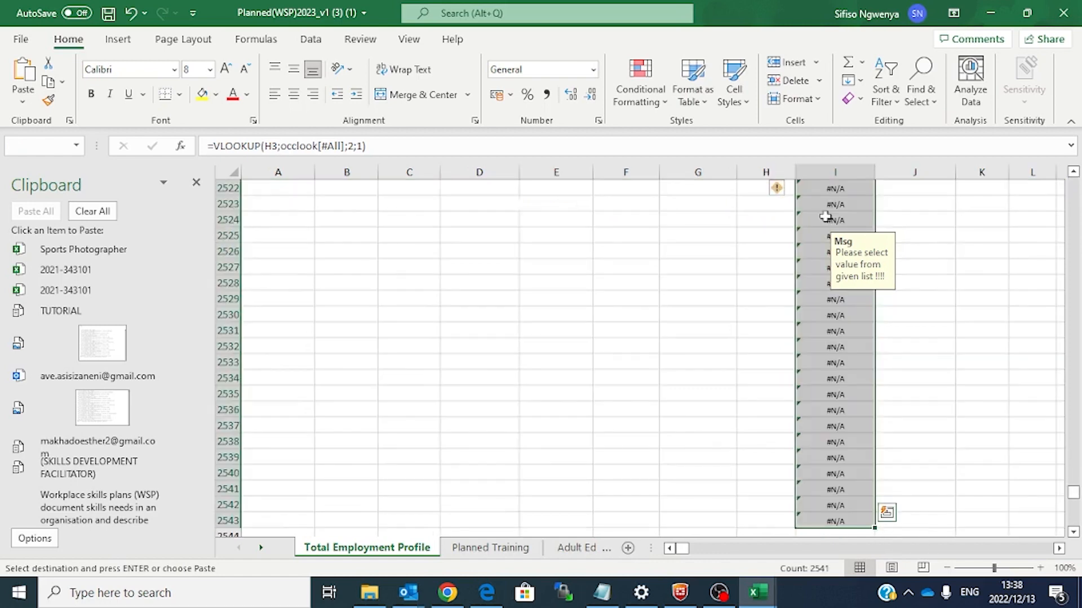
key("Delete")
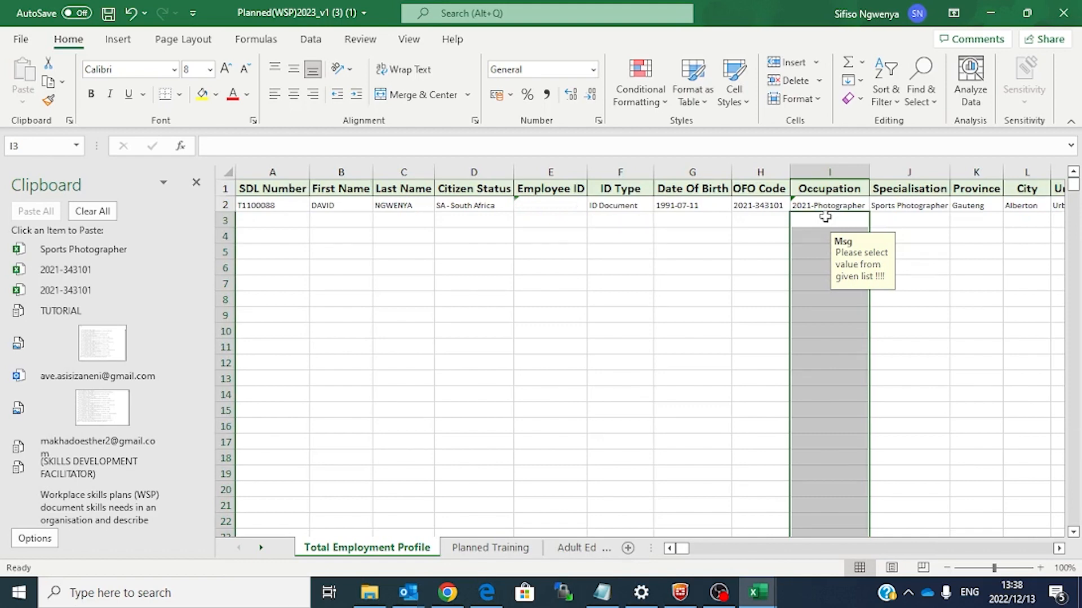
Step: On the Planned Training sheet, choose Pivotal as row 2's Type Of Training
left_click(634, 392)
left_click(490, 548)
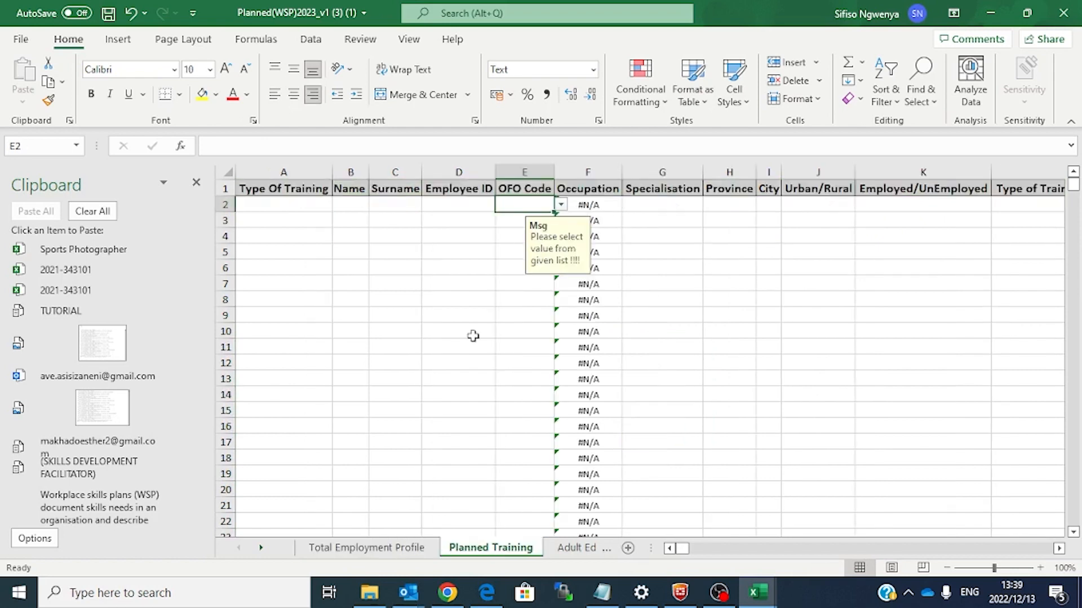
left_click(282, 209)
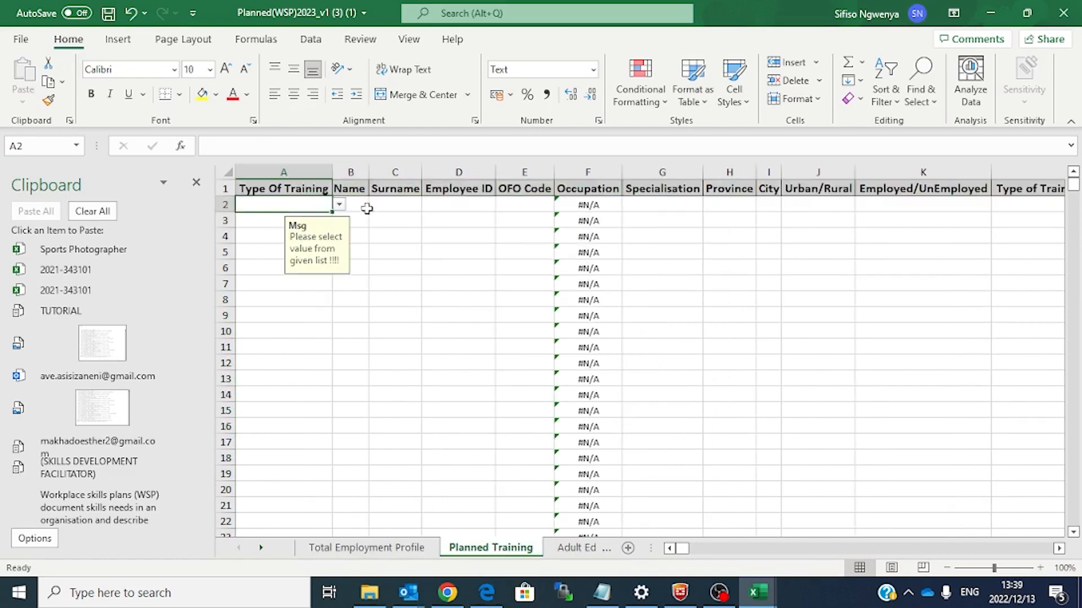
left_click(340, 205)
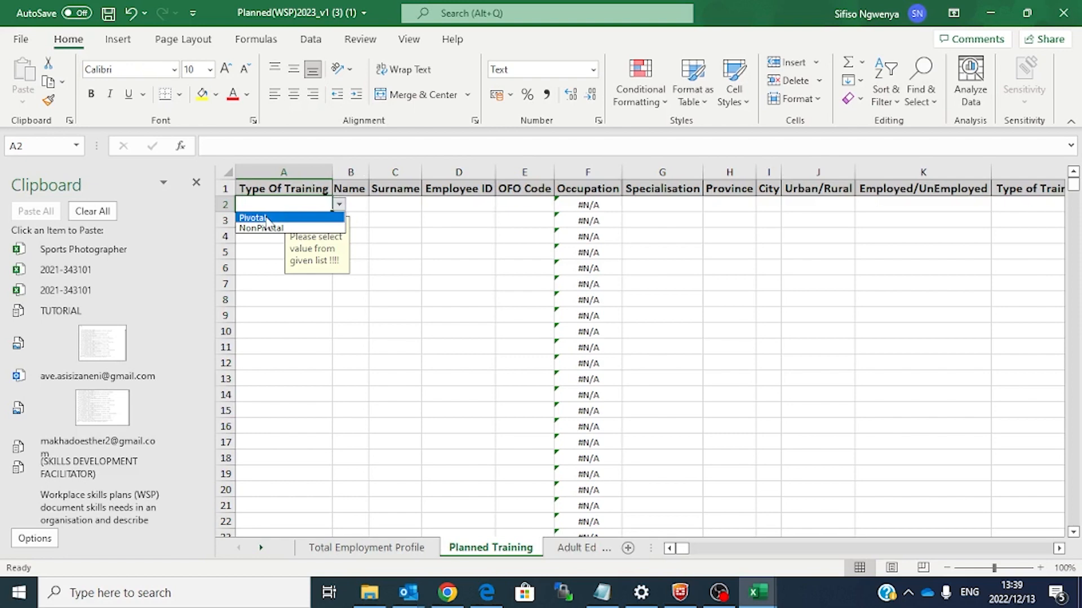
left_click(267, 219)
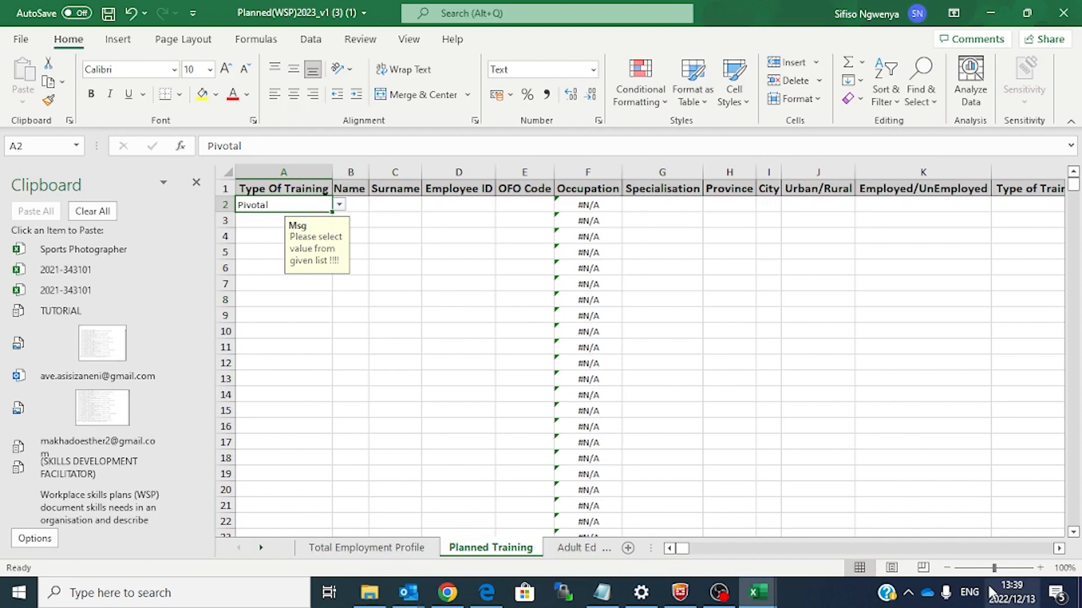
left_click_drag(1059, 550, 1059, 550)
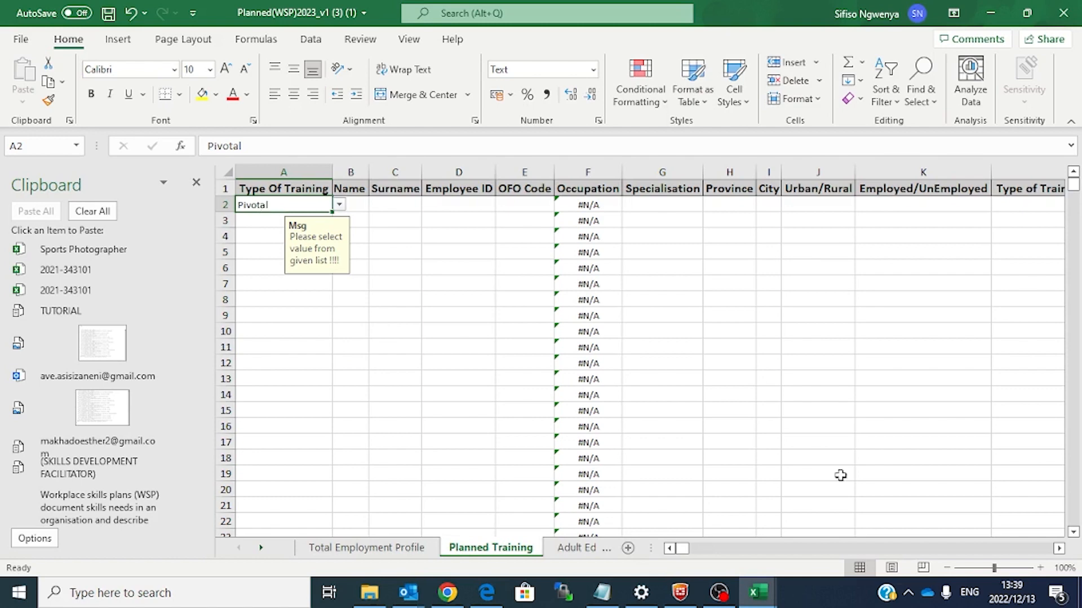
left_click_drag(1059, 550, 1059, 550)
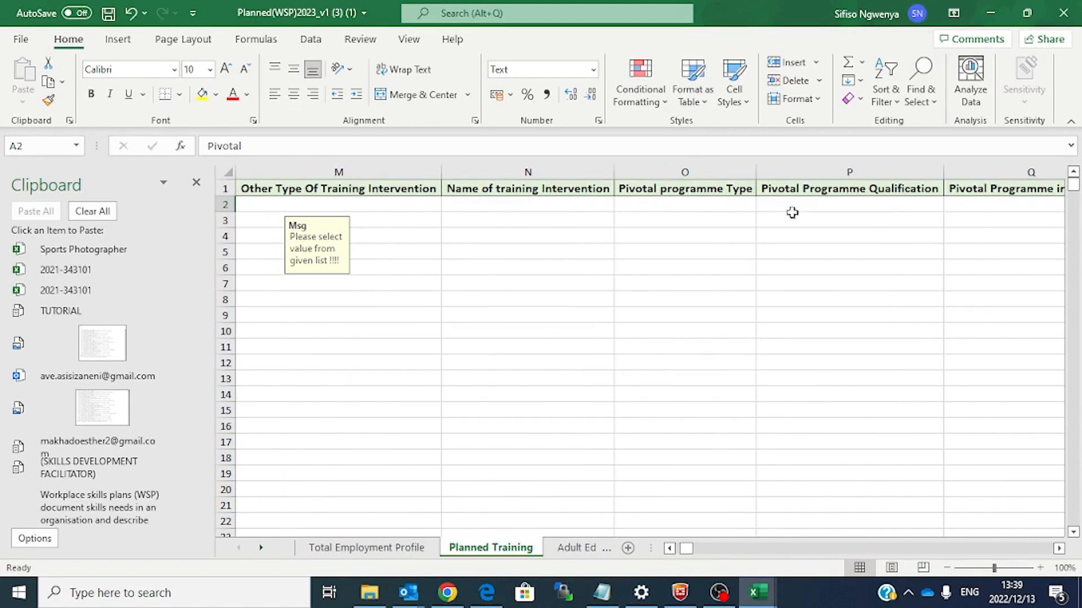
Step: Set row 2's NQF Aligned to Yes, replacing an initial No
scroll(820, 219, "right", 3)
left_click(476, 204)
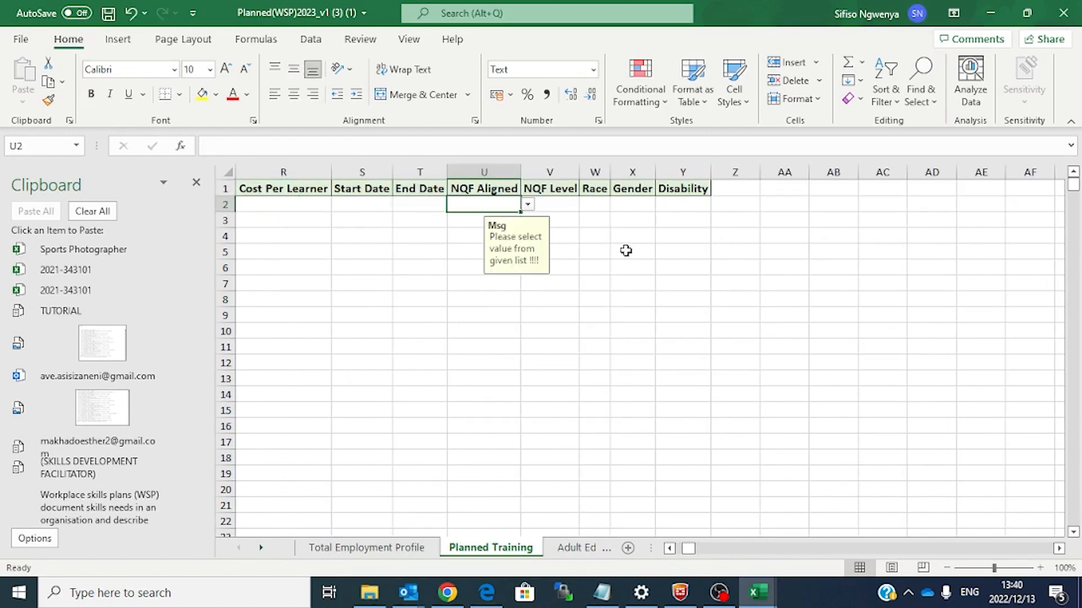
left_click(527, 205)
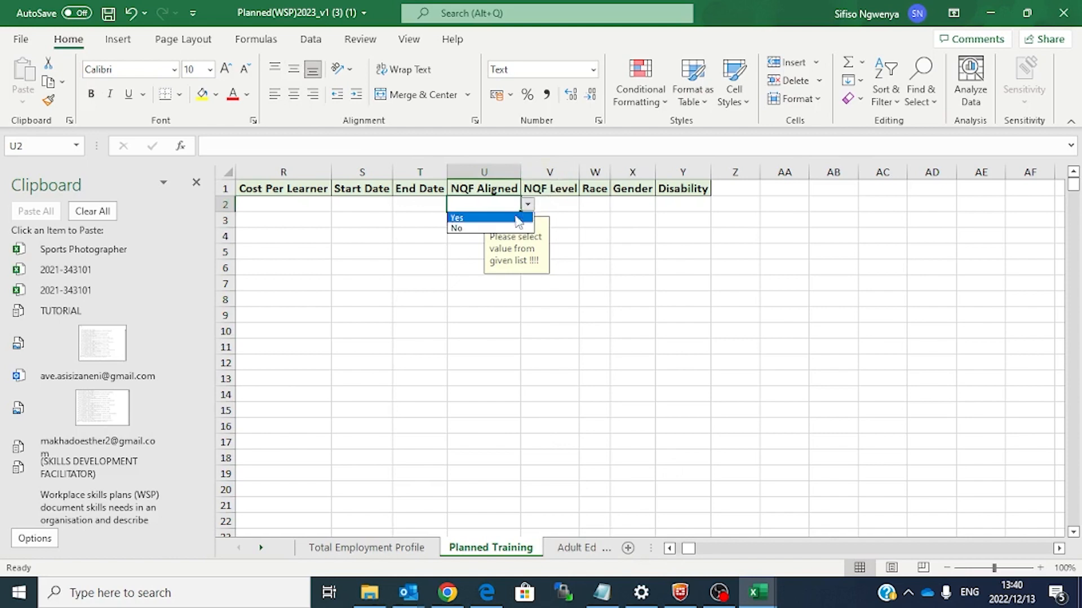
left_click(491, 233)
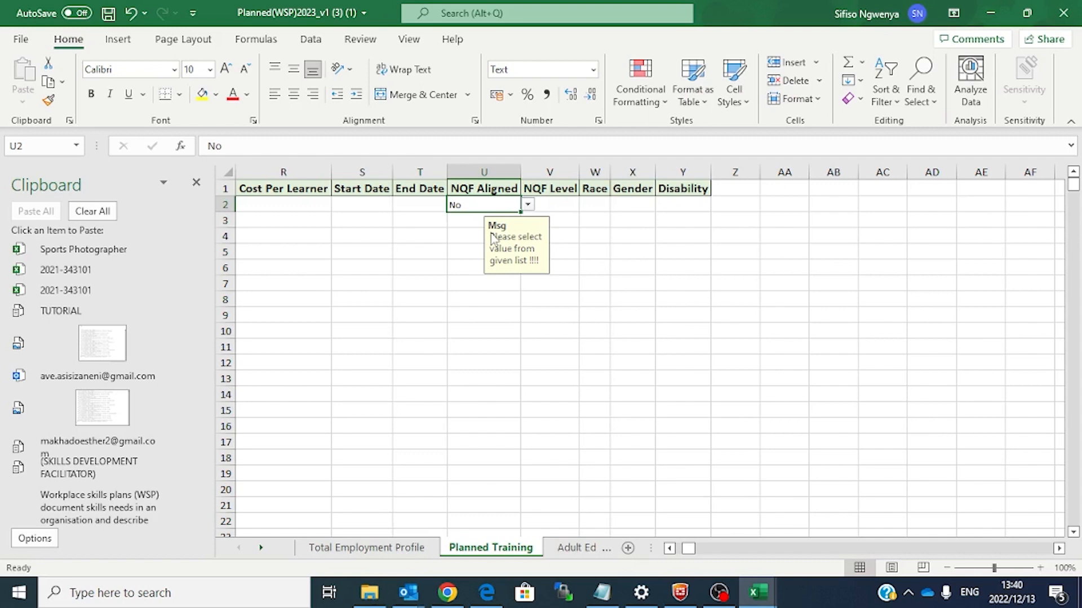
left_click(528, 206)
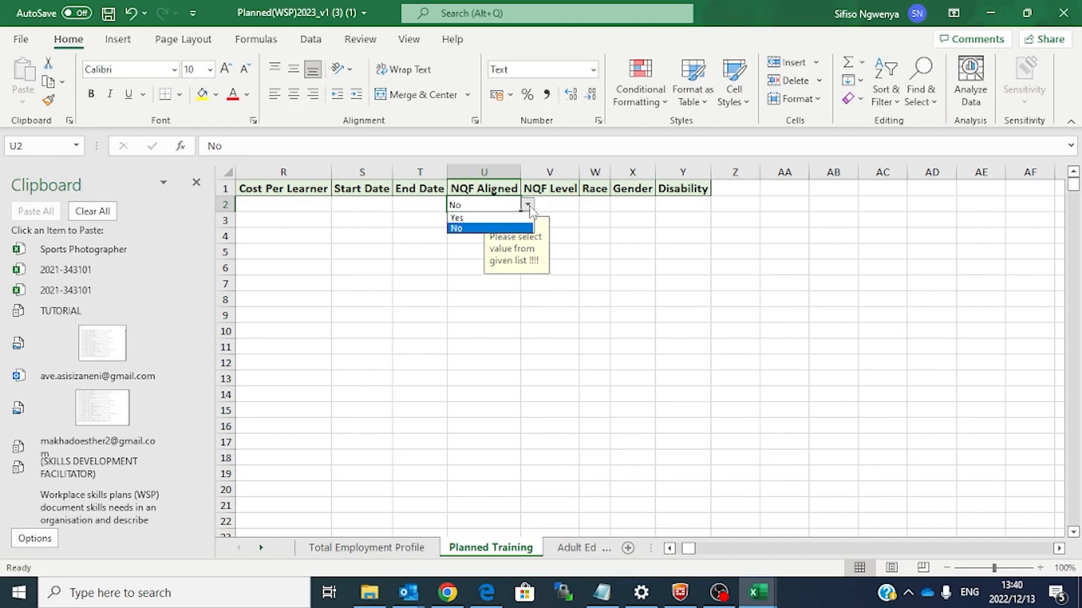
left_click(458, 218)
Step: Look over the NQF Level choices, then select the Start Date and End Date cells
left_click(572, 206)
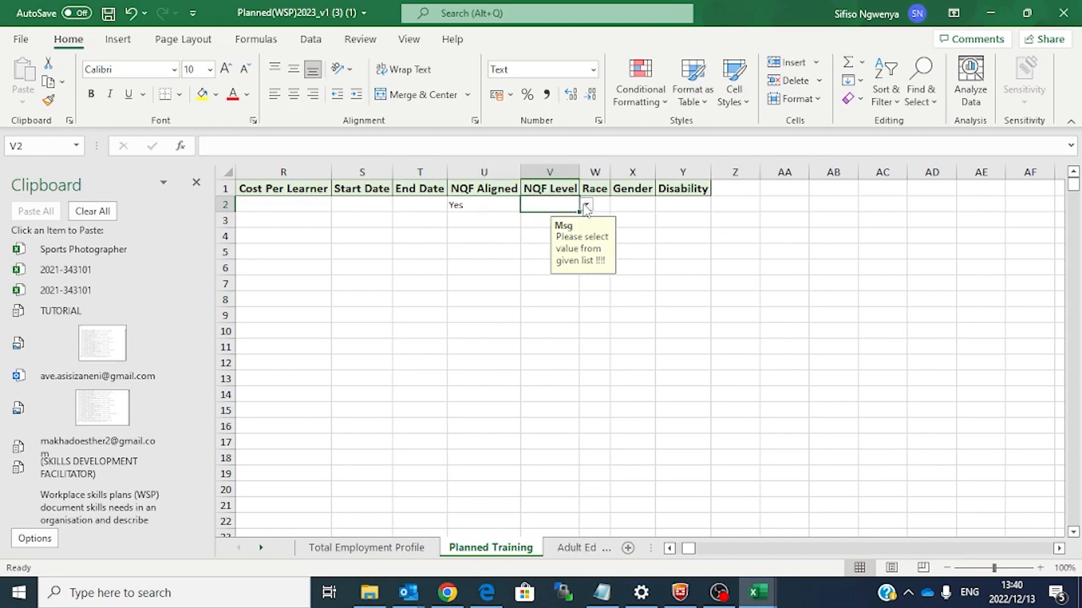
left_click(585, 207)
mouse_move(583, 237)
left_mouse_down()
mouse_move(585, 266)
mouse_move(585, 218)
left_mouse_up()
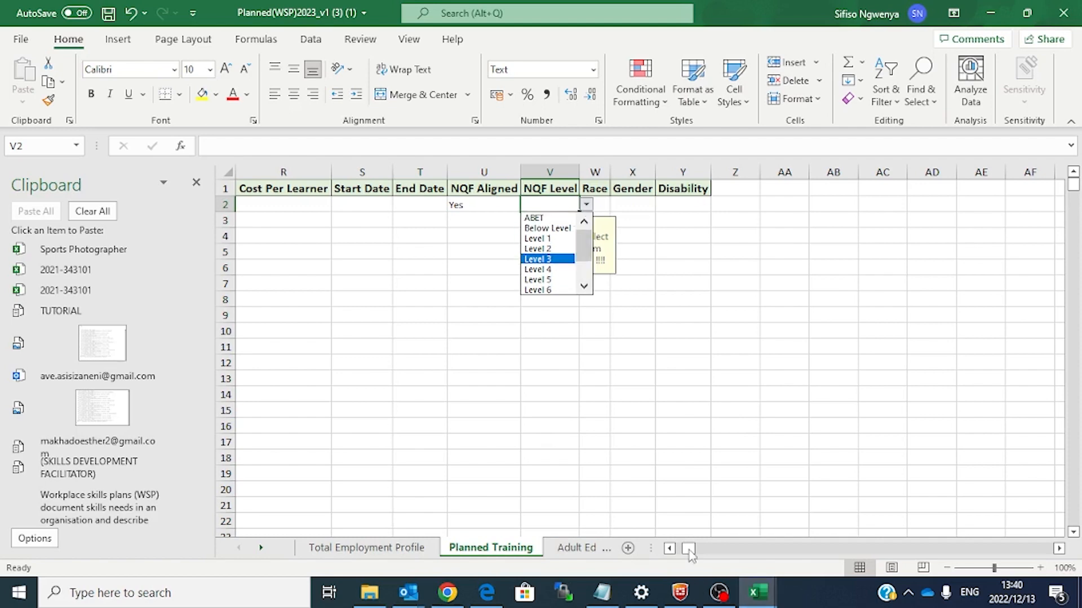
left_click_drag(688, 549, 687, 549)
left_click(720, 205)
left_click_drag(771, 204, 774, 203)
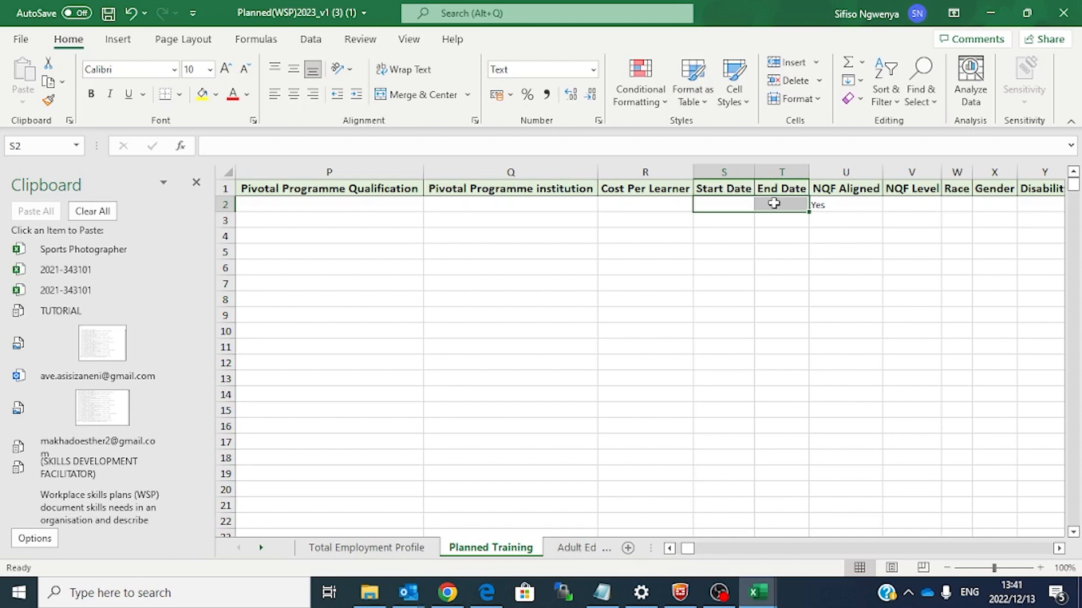
left_click(795, 206)
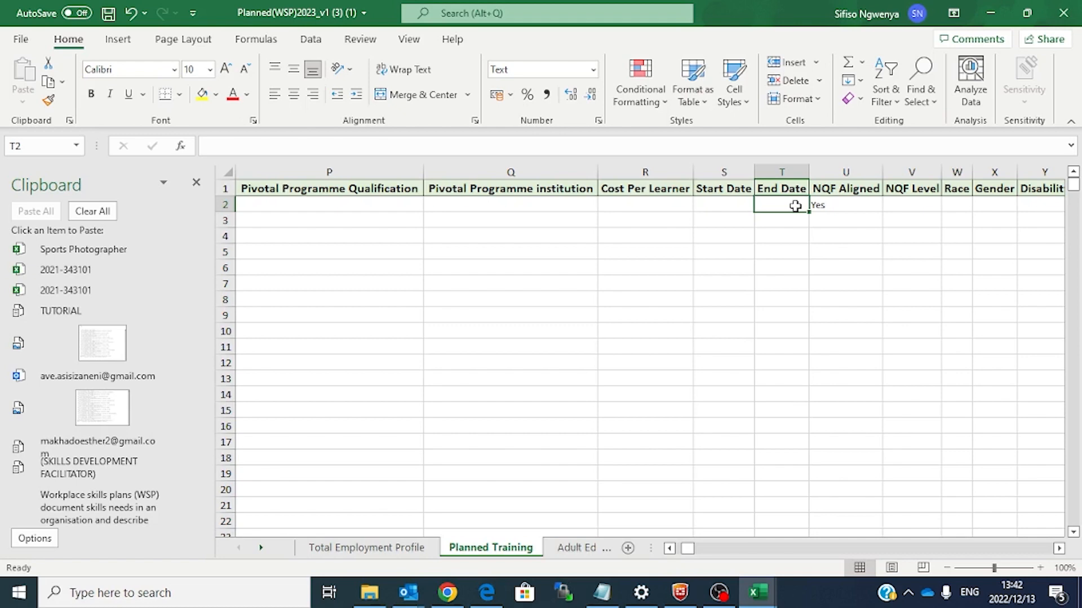
left_click_drag(685, 550, 664, 549)
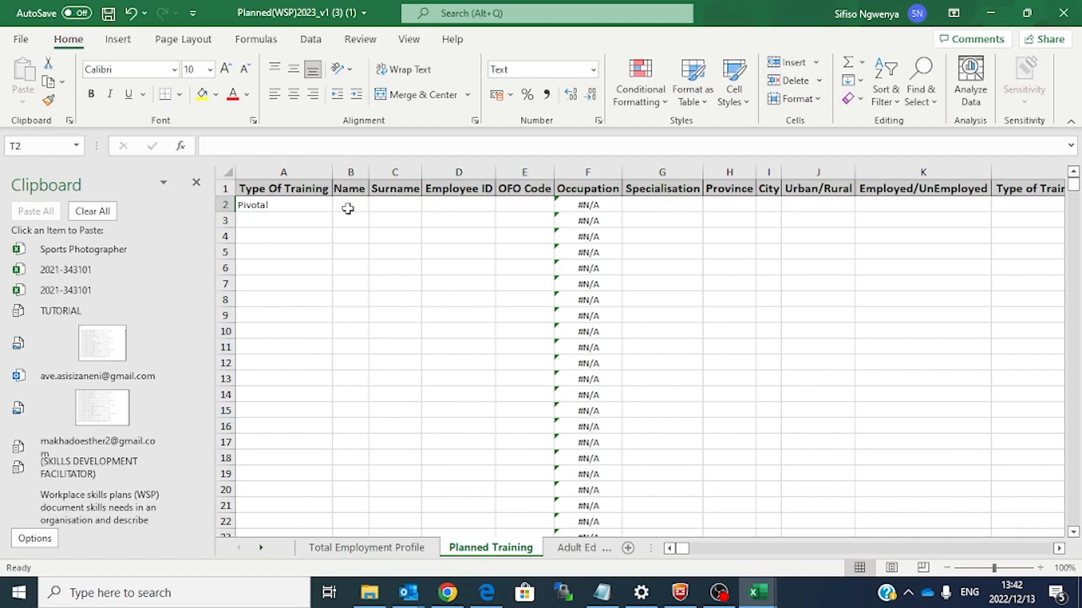
left_click(388, 208)
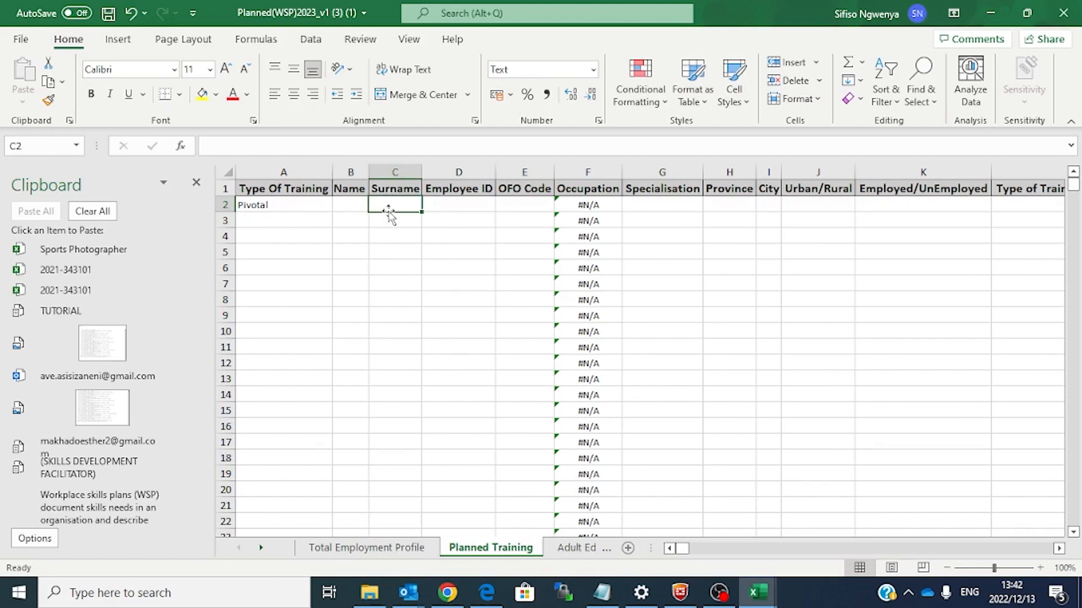
left_click(351, 207)
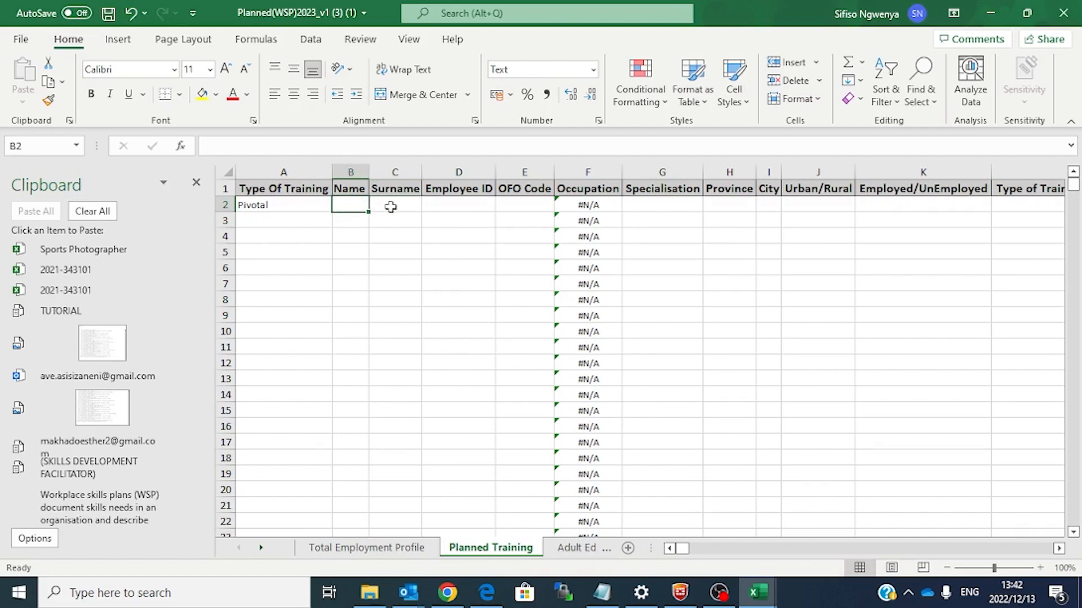
left_click(524, 206)
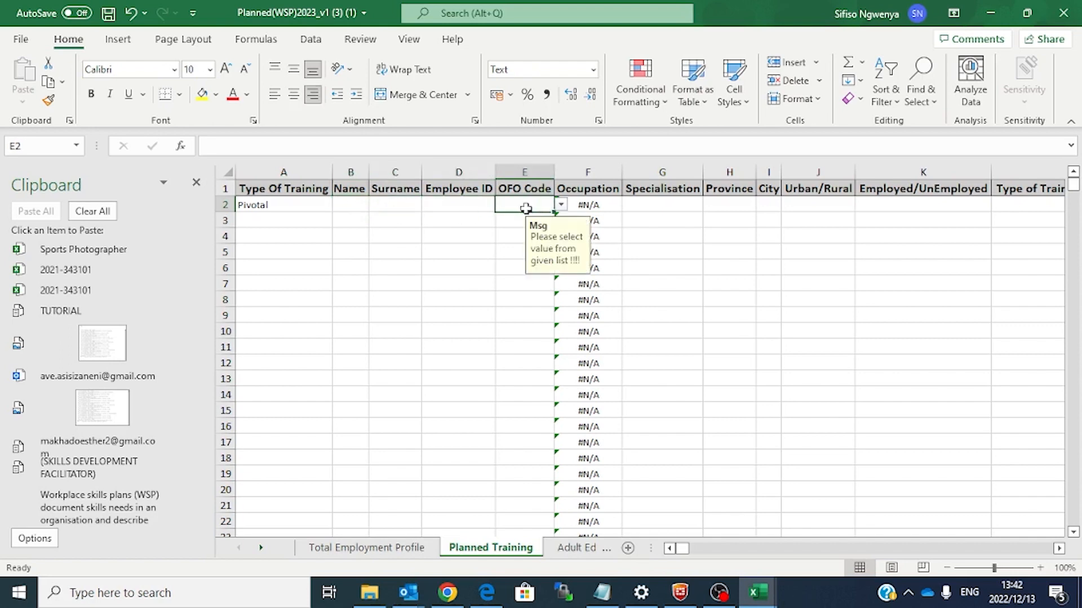
mouse_move(758, 591)
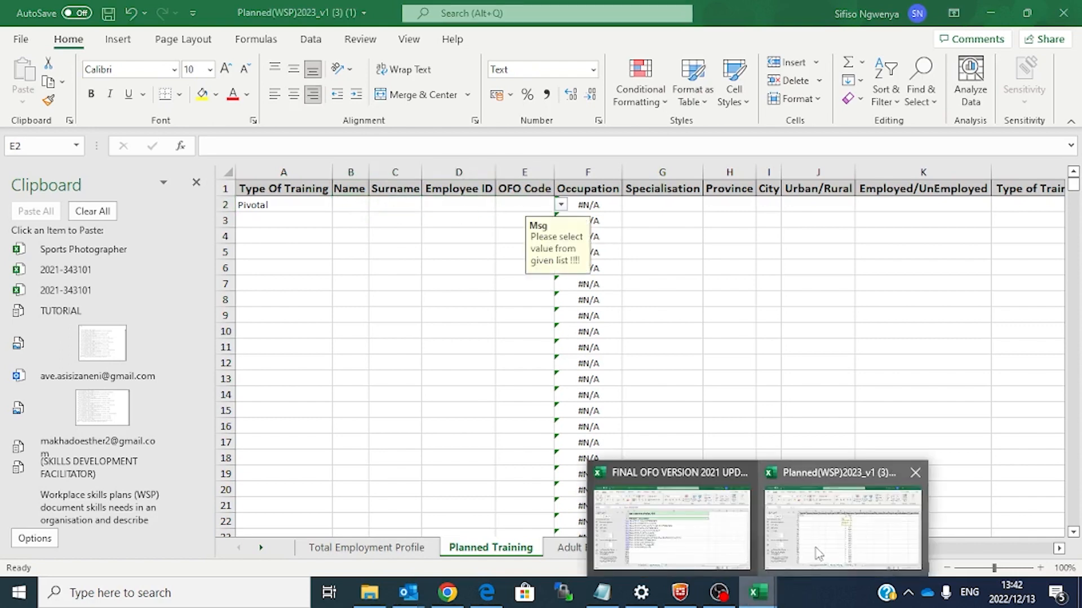
left_click(705, 544)
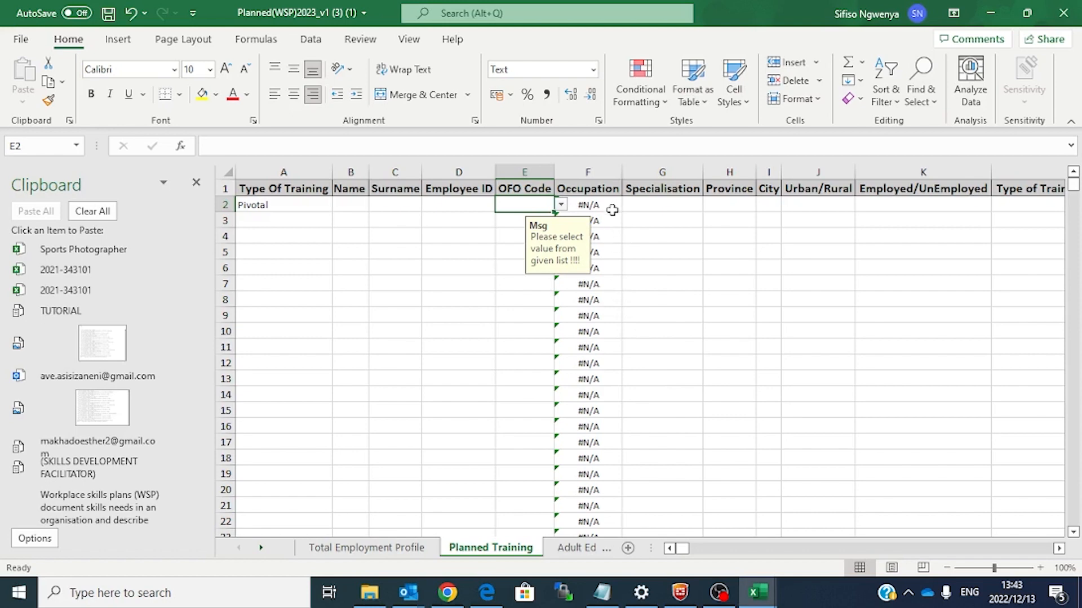
Step: Move to the end of row 2 and select the Occupation formulas from F3 down
key("Right")
key("Right")
key("Right")
key("Right")
key("Right")
key("Right")
key("Right")
key("Right")
key("Right")
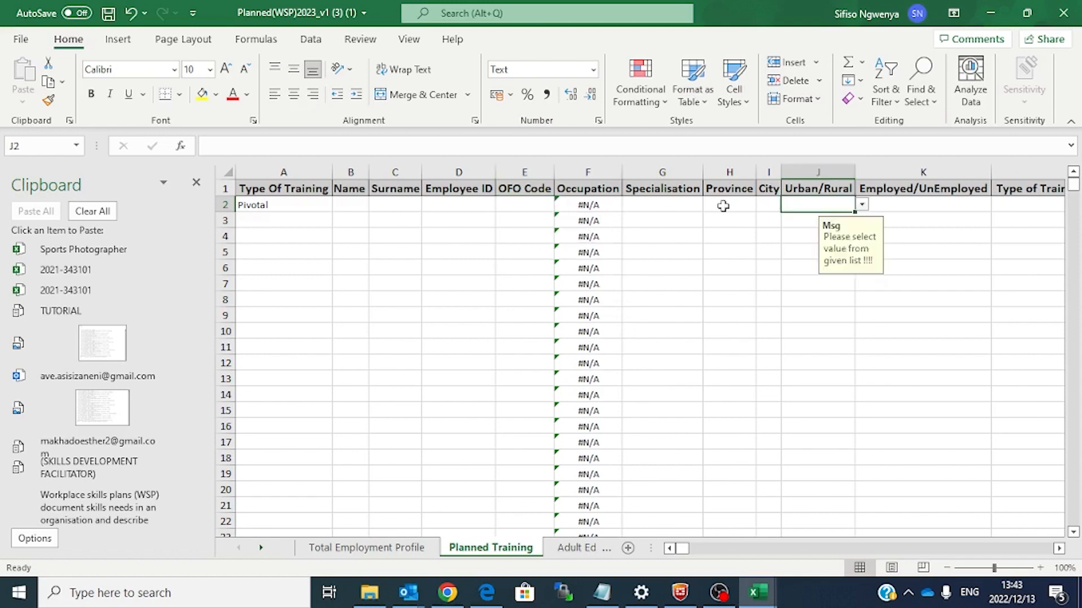
key("Right")
key("Right")
key("Right")
key("Right")
key("Right")
key("Right")
key("Right")
key("Right")
key("Right")
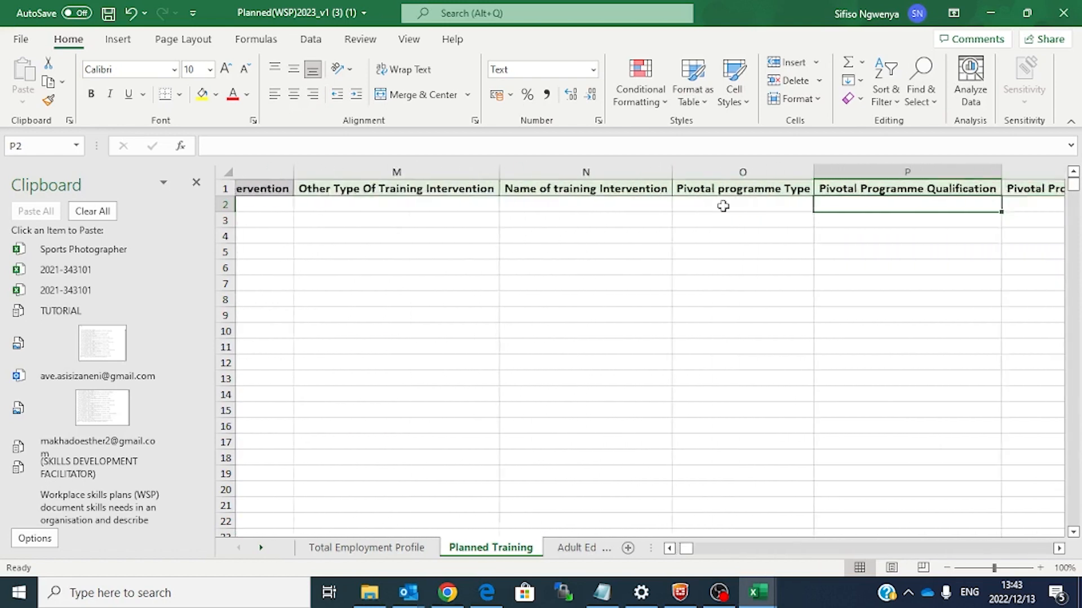
key("Right")
key("Right")
key("Right")
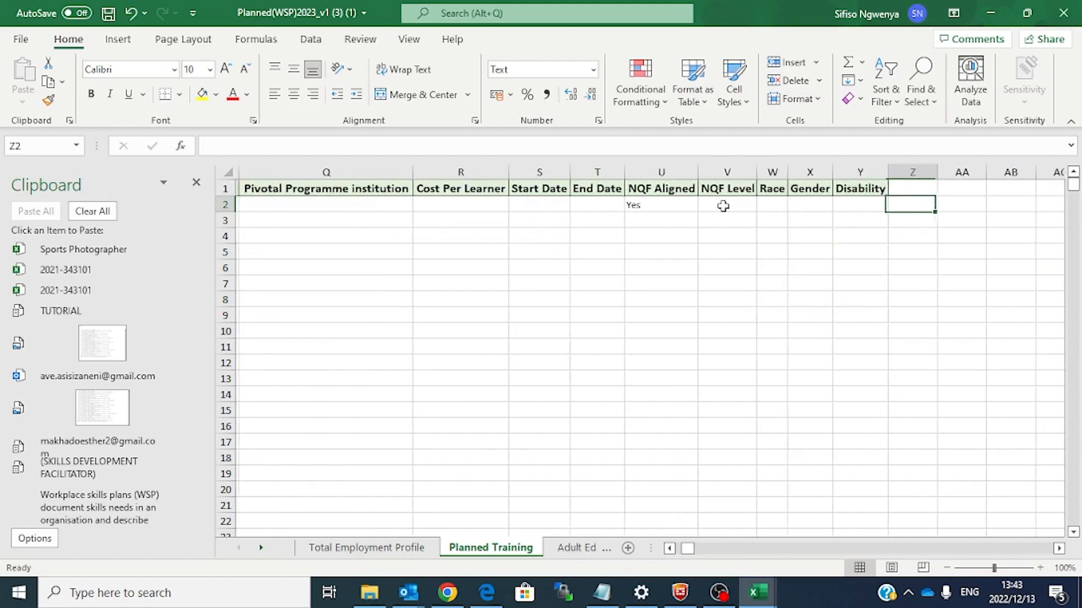
left_click(669, 549)
left_click(669, 550)
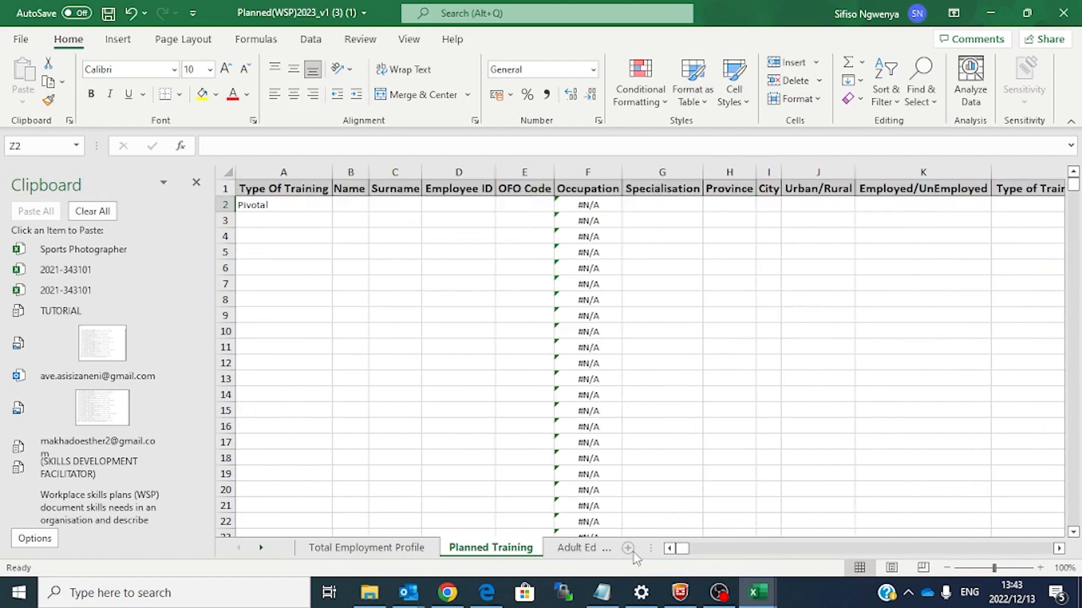
left_click(574, 225)
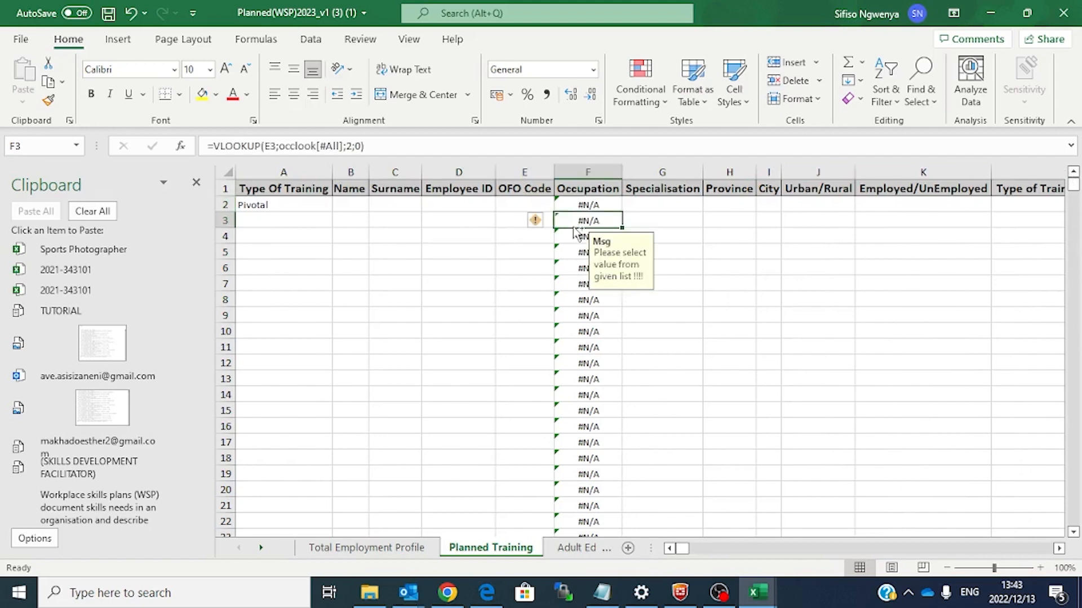
key("ctrl+shift+Down")
Step: Browse the sheets back to Total Employment Profile, save the workbook, and switch to Chrome
left_click(582, 549)
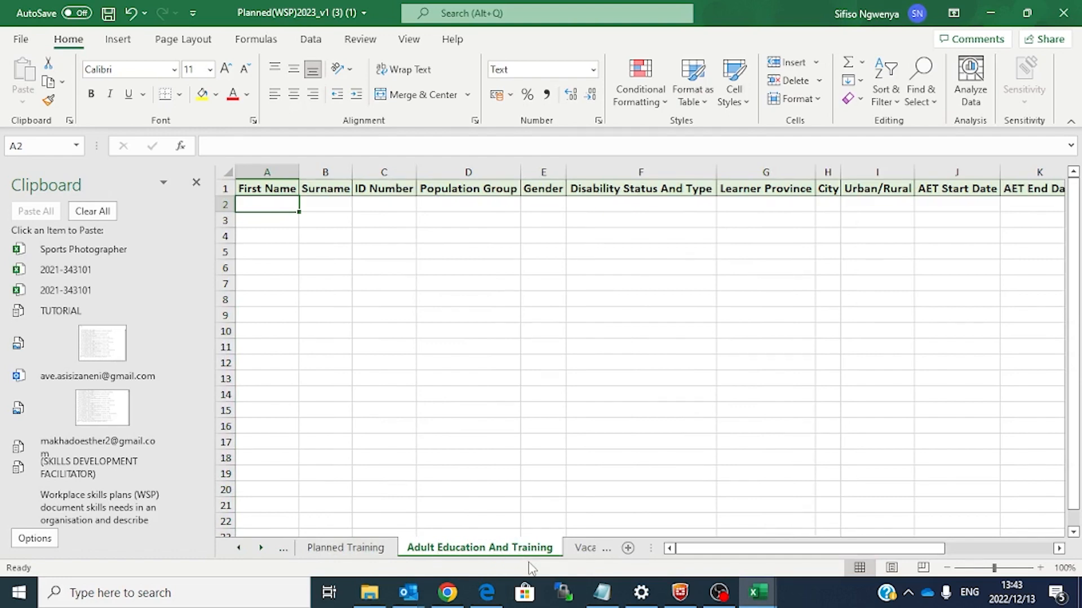
left_click(583, 548)
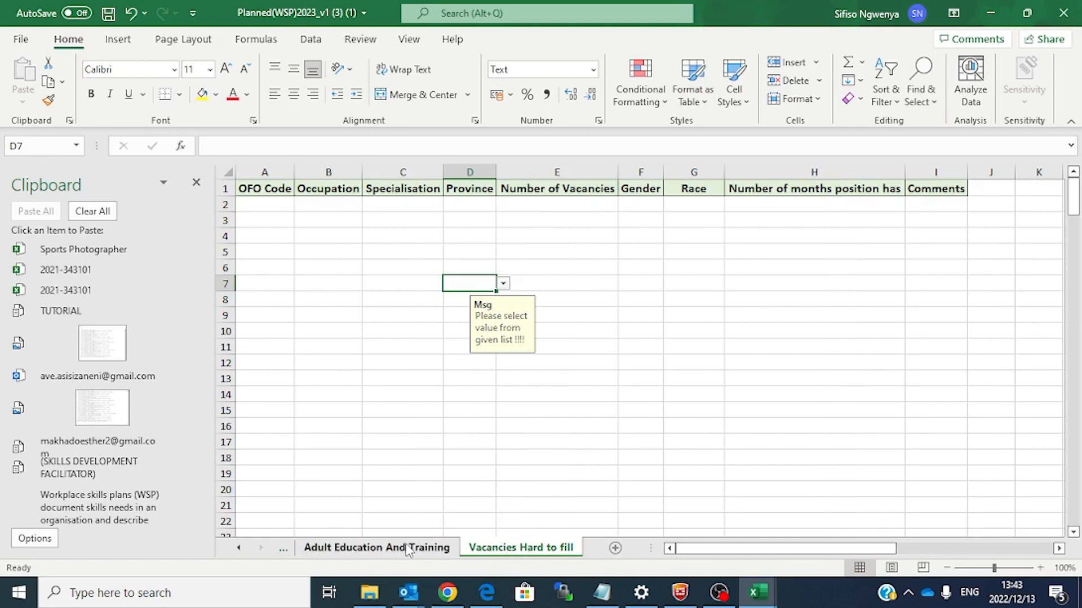
left_click(376, 548)
left_click(283, 549)
left_click(283, 549)
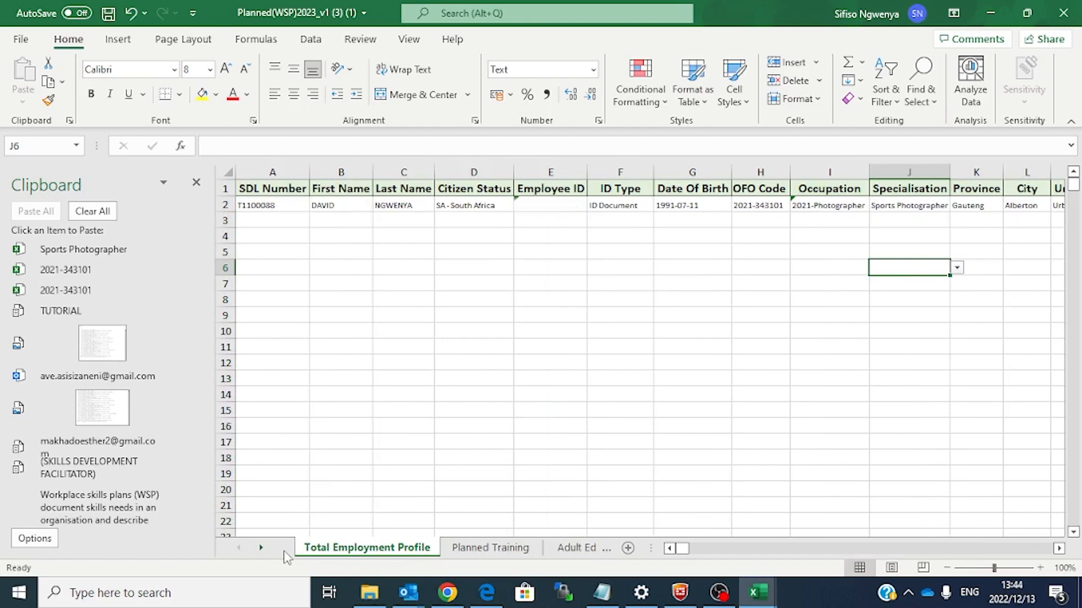
left_click(108, 16)
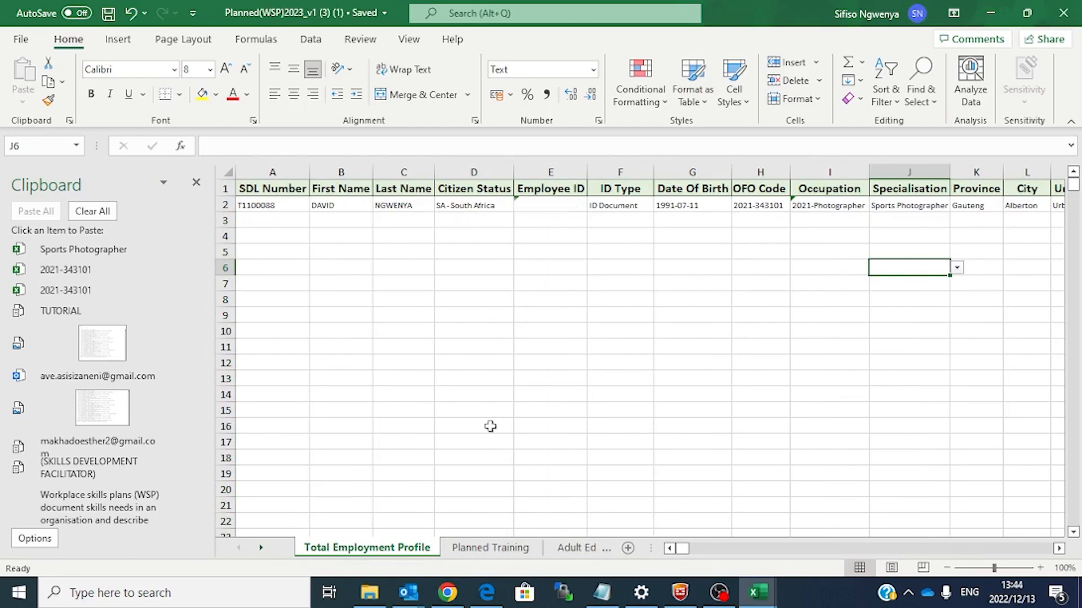
left_click(457, 596)
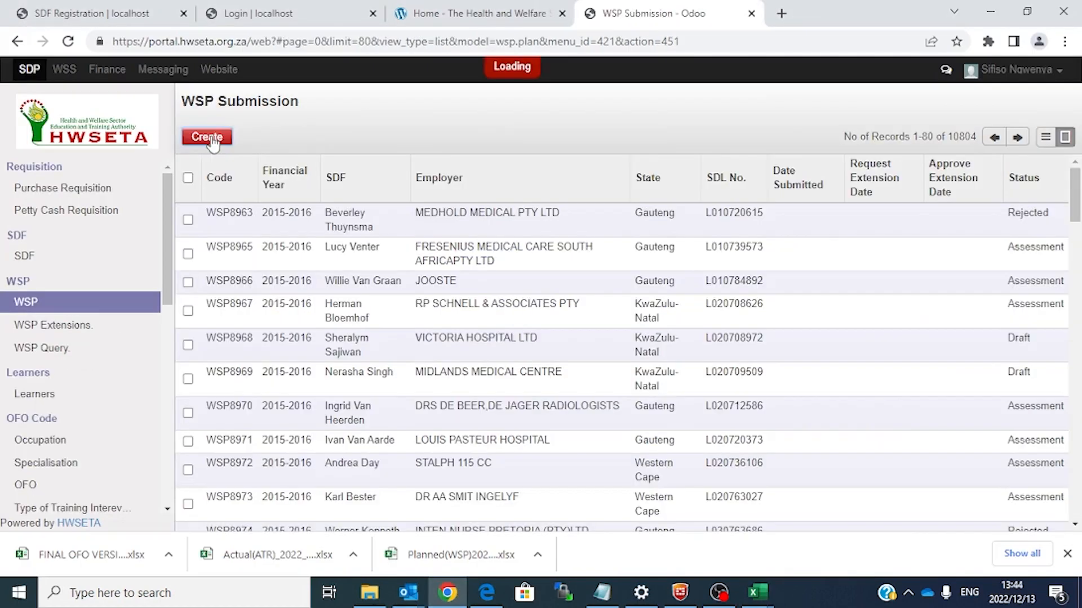
Step: Open the WSP27309 submission and start Import WSP from its More menu
left_click(212, 141)
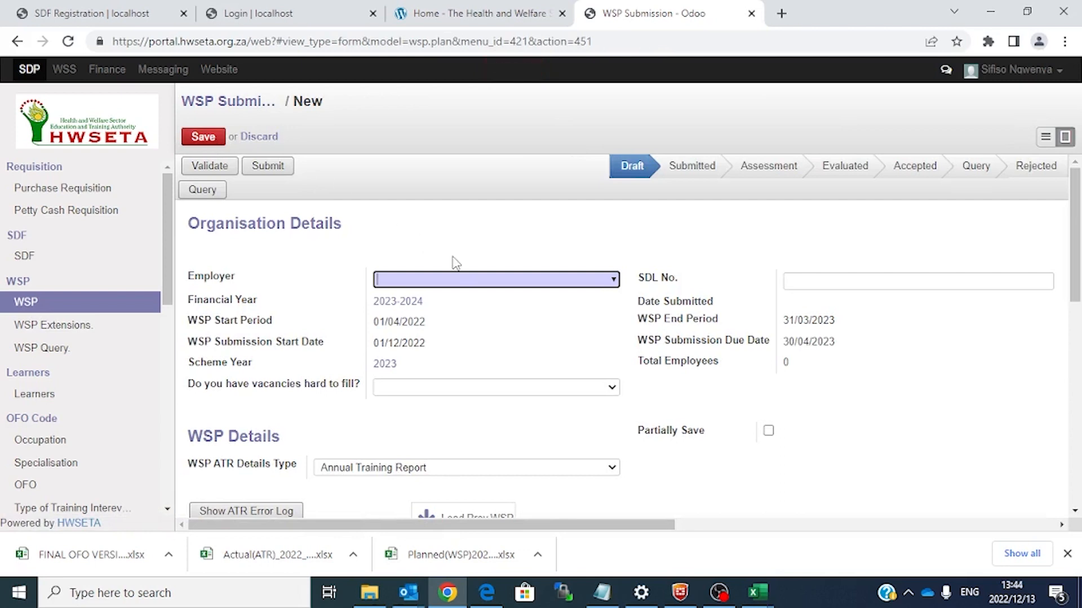
left_click(616, 286)
left_click(590, 141)
left_click(591, 158)
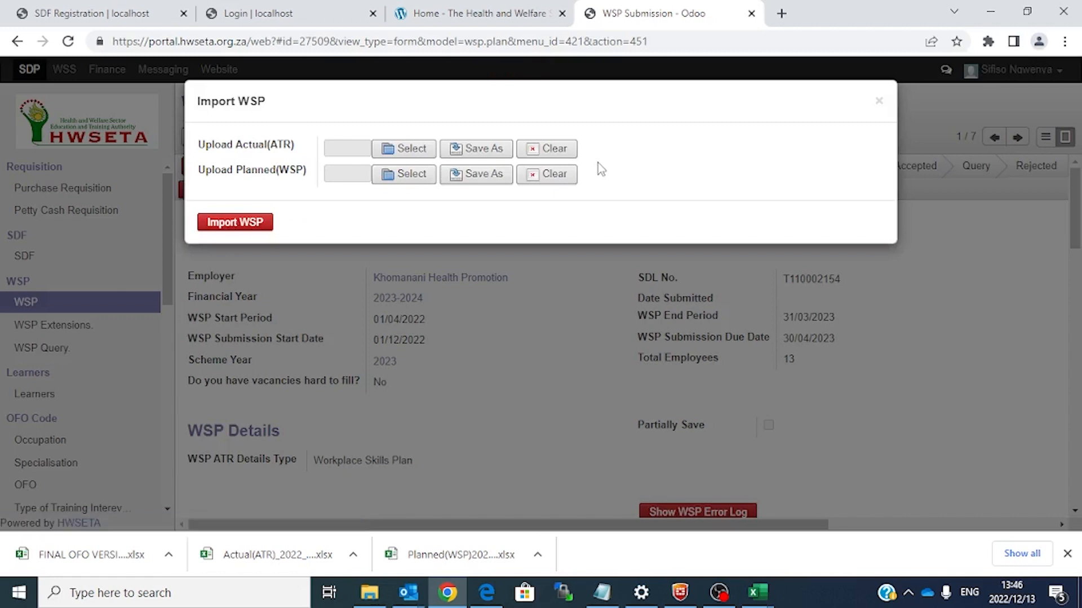
Step: Upload Planned(WSP)2023_v1 (3) (1) from Downloads and run the import
left_click(403, 173)
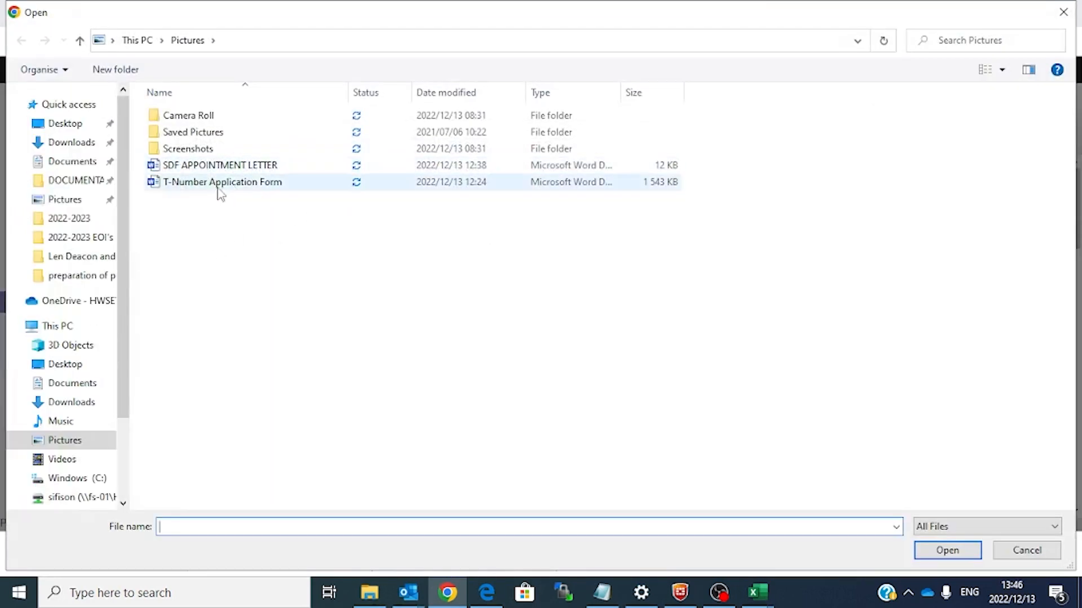
left_click(72, 403)
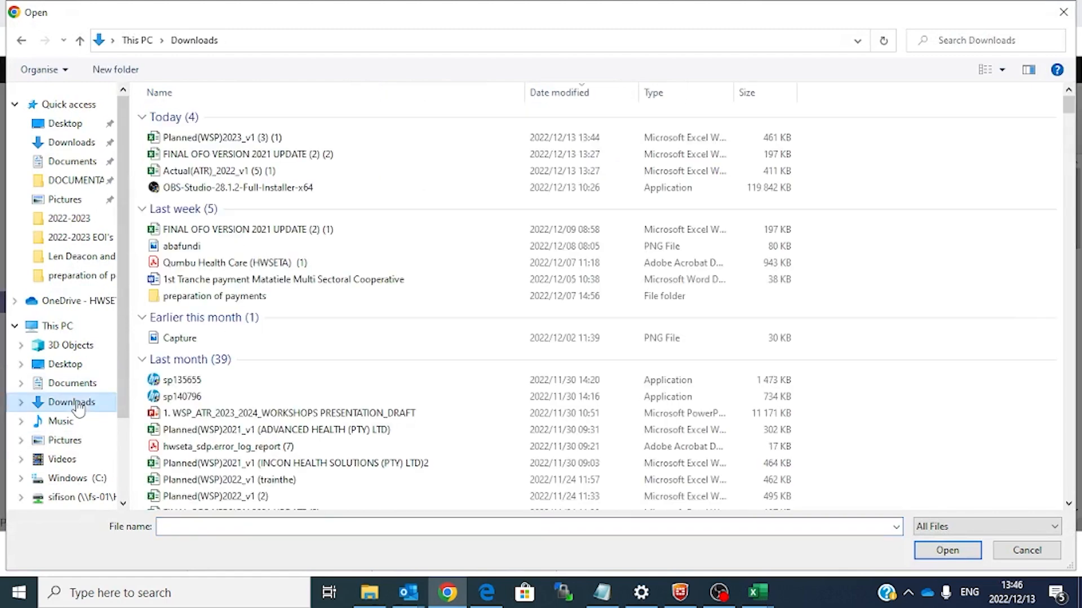
double_click(231, 139)
left_click(266, 222)
left_click(270, 183)
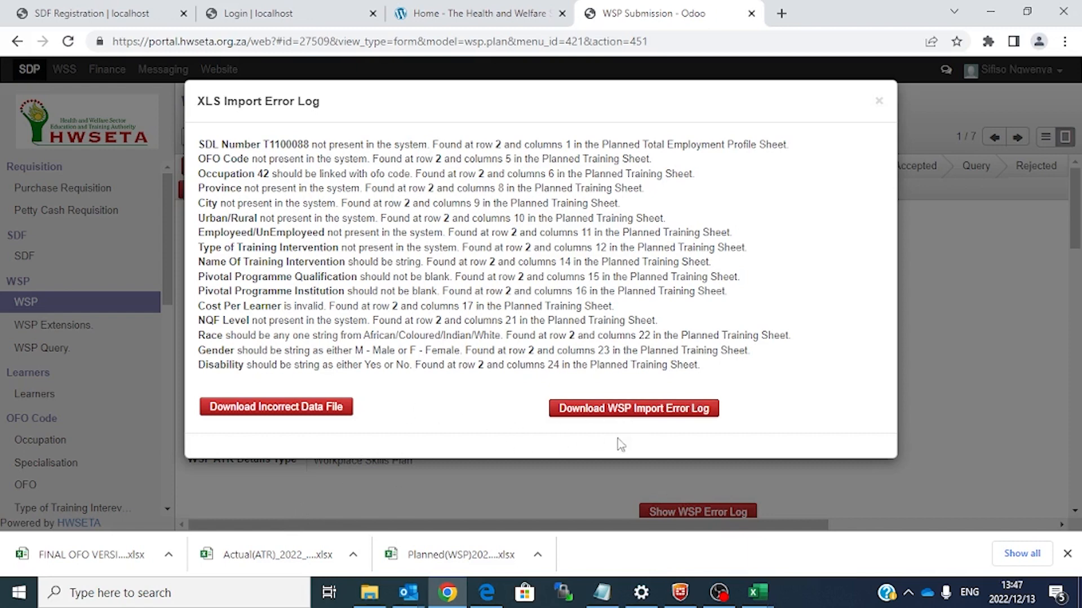
Step: Download the WSP import error log as PDF, close the dialog, and go back to the Planned(WSP) workbook
left_click(622, 412)
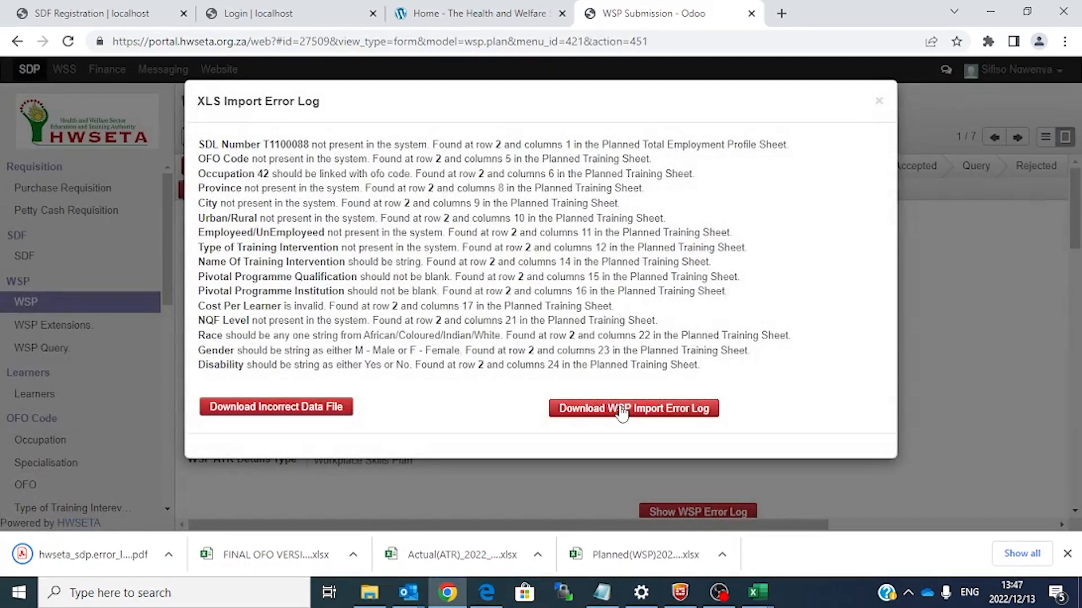
left_click(622, 411)
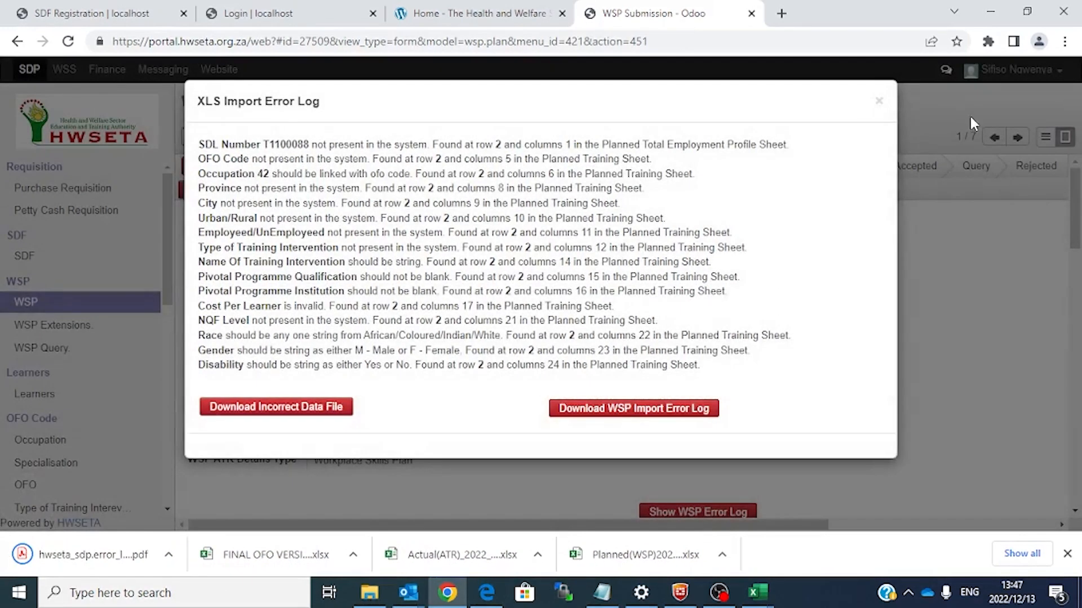
mouse_move(758, 592)
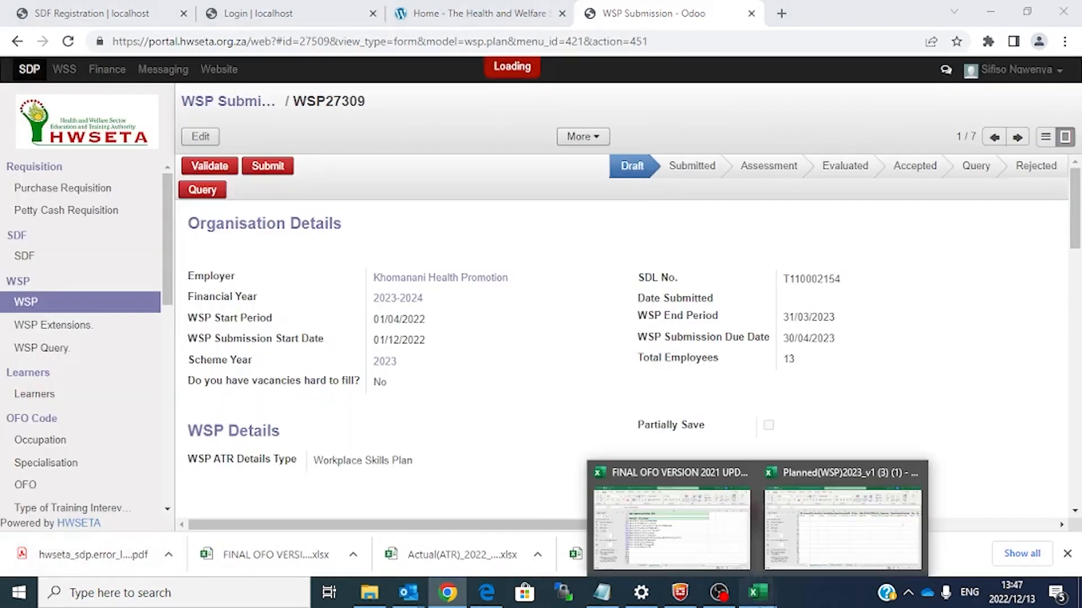
left_click(840, 518)
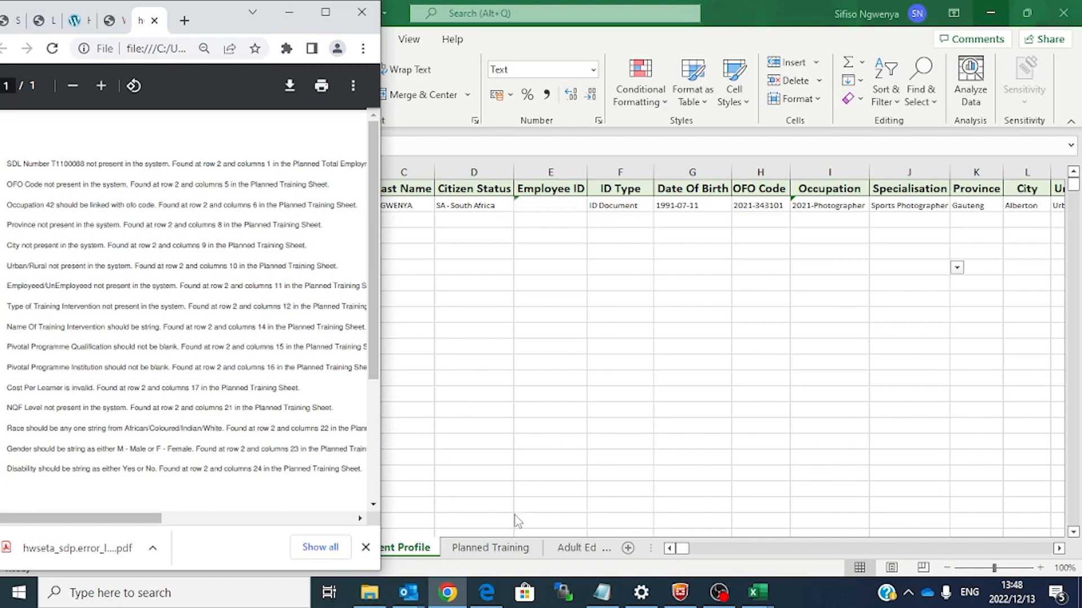
Step: On the Planned Training sheet, compare the Type Of Training, Specialisation and Province columns against the error log
left_click(492, 548)
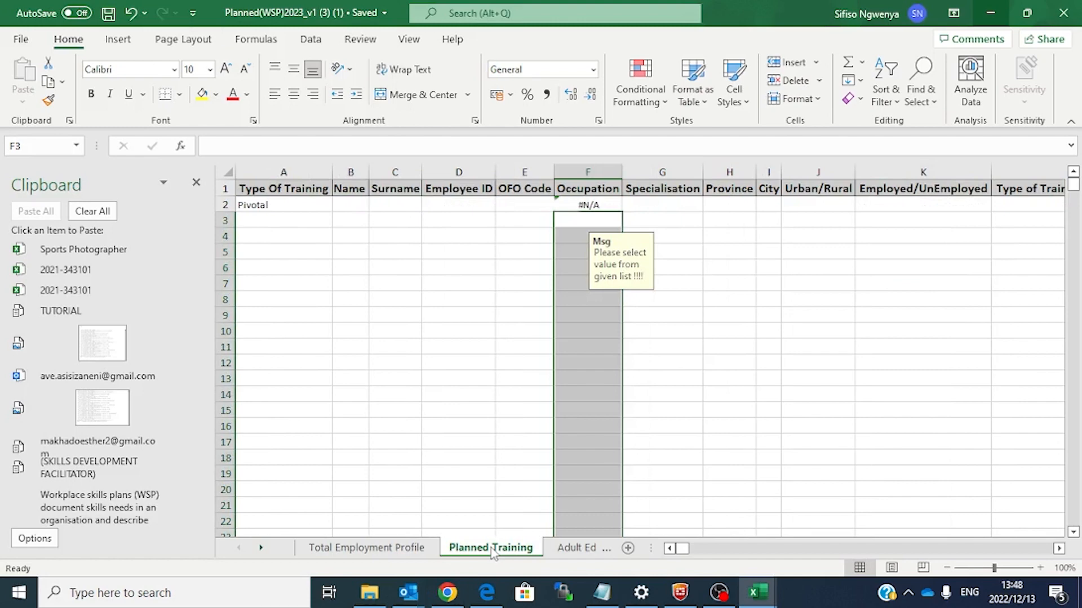
left_click(299, 167)
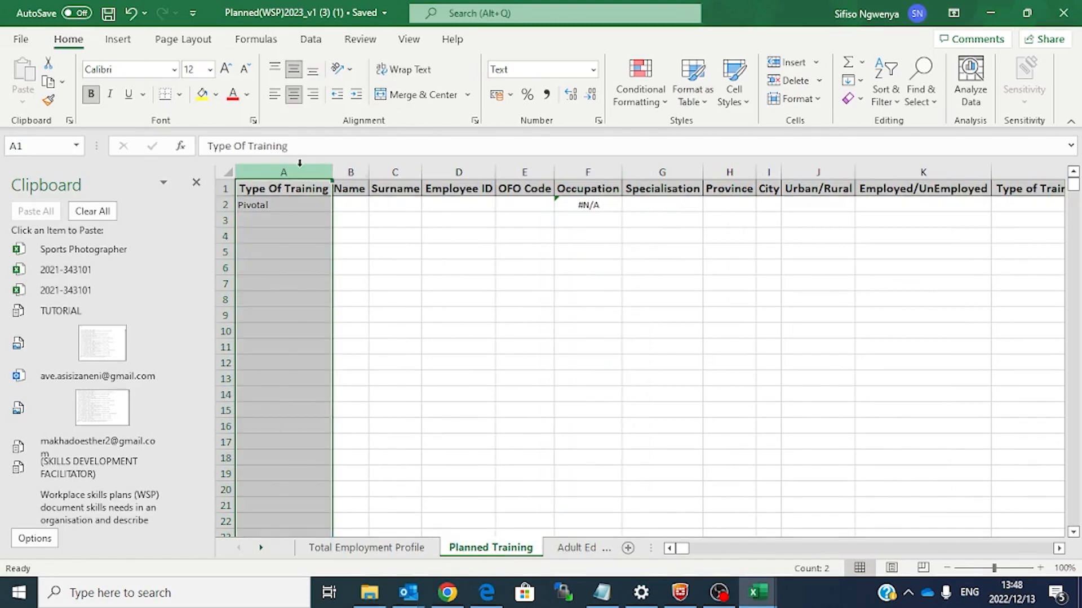
key("Right")
key("Right")
key("Right")
key("Right")
key("Right")
key("Right")
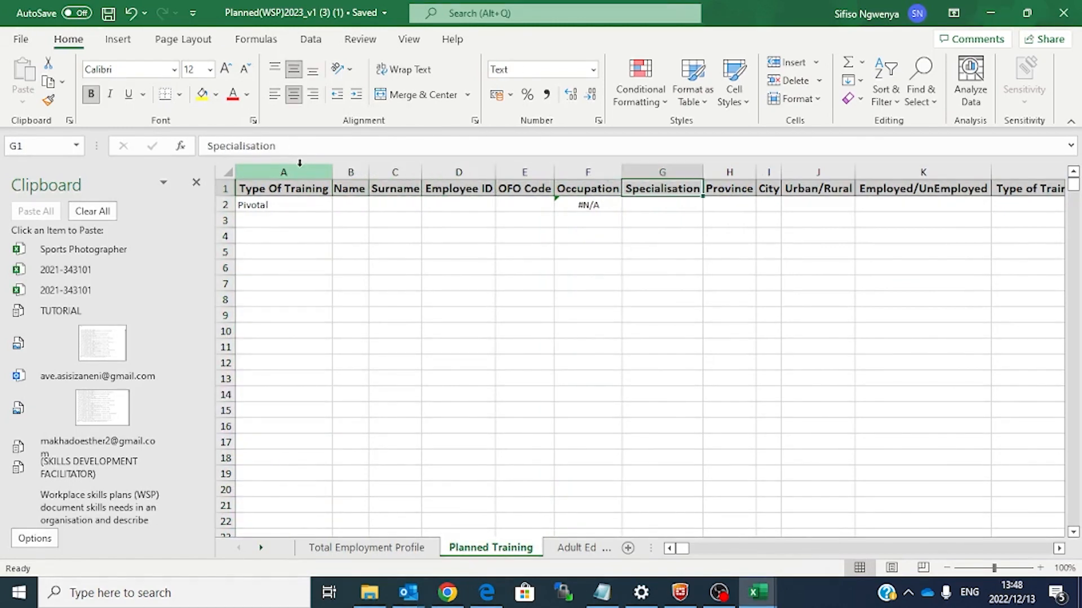
key("Right")
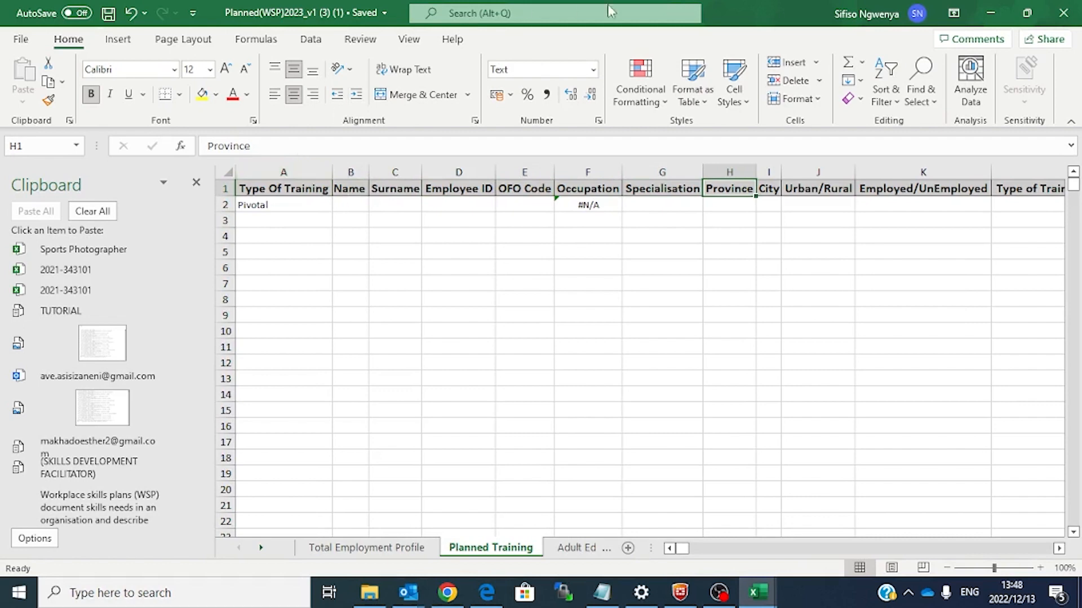
left_click(727, 207)
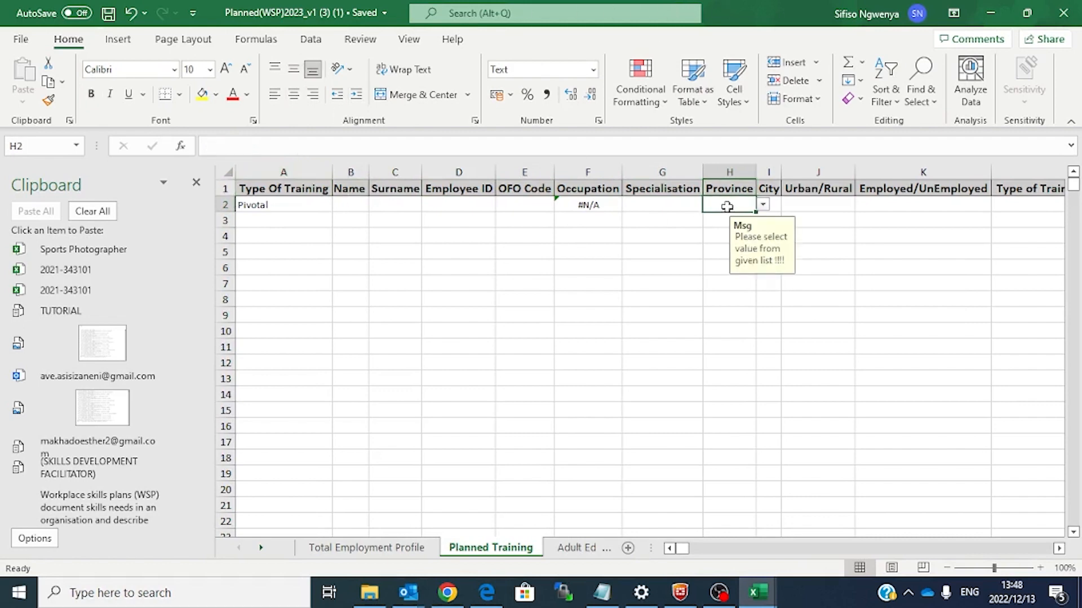
left_click(448, 593)
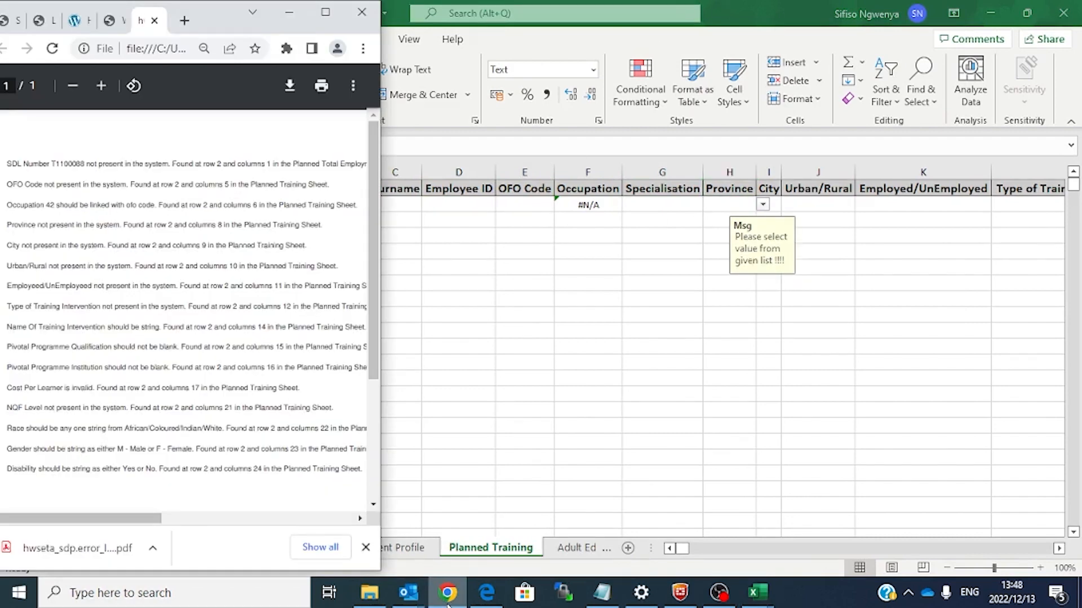
Step: Check row 2's column N against the error log, then go back to the WSP Submission page in Chrome
left_click(713, 210)
key("Right")
key("Right")
key("Right")
key("Right")
key("Right")
key("Right")
key("Right")
key("Right")
key("Right")
key("Right")
key("Right")
key("Right")
key("Right")
key("Right")
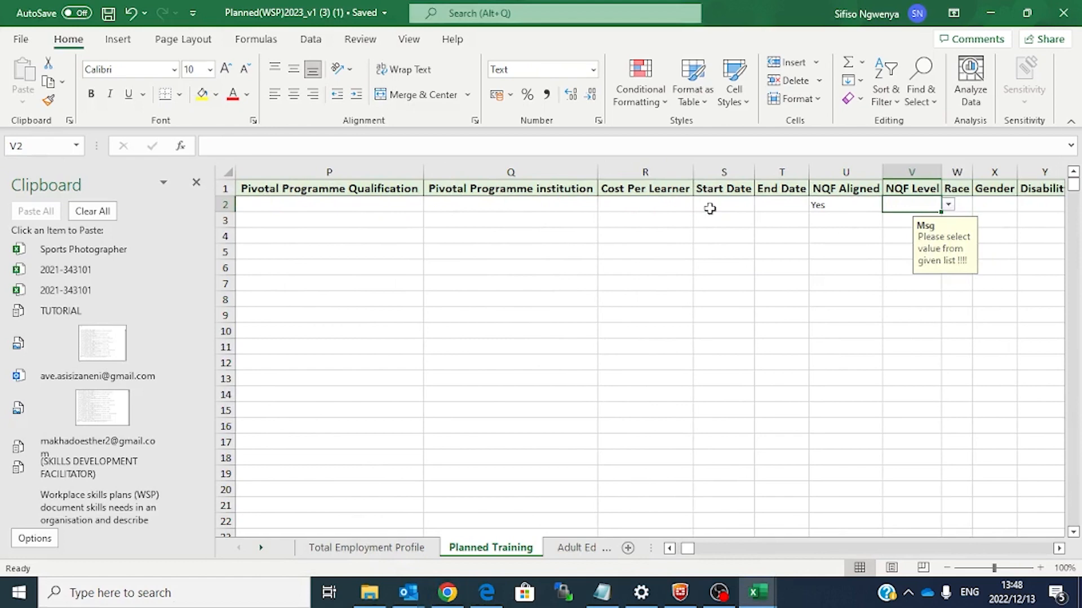
left_click(455, 601)
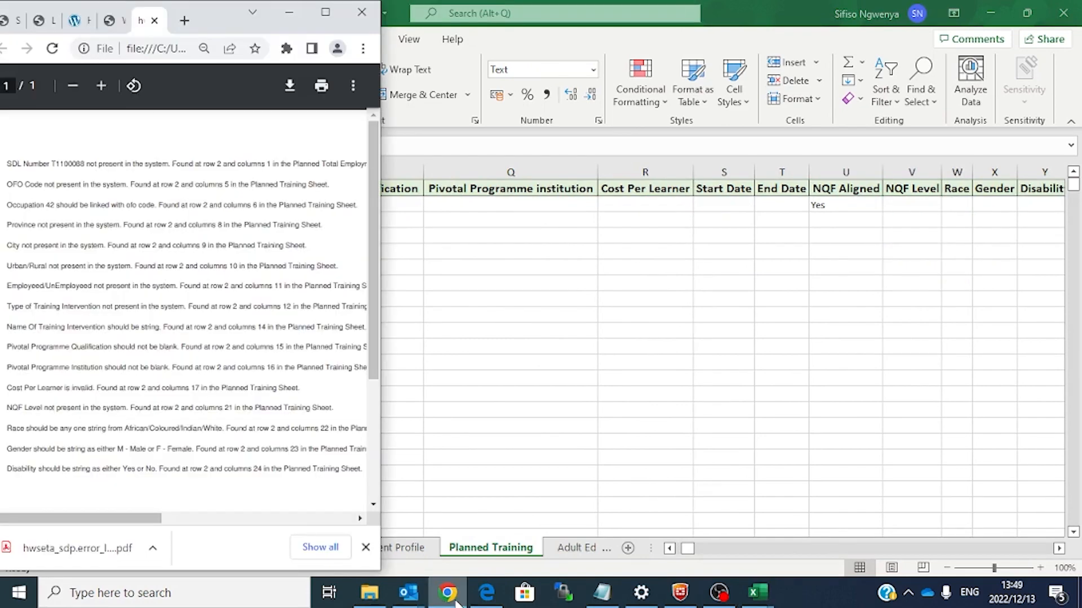
left_click(784, 280)
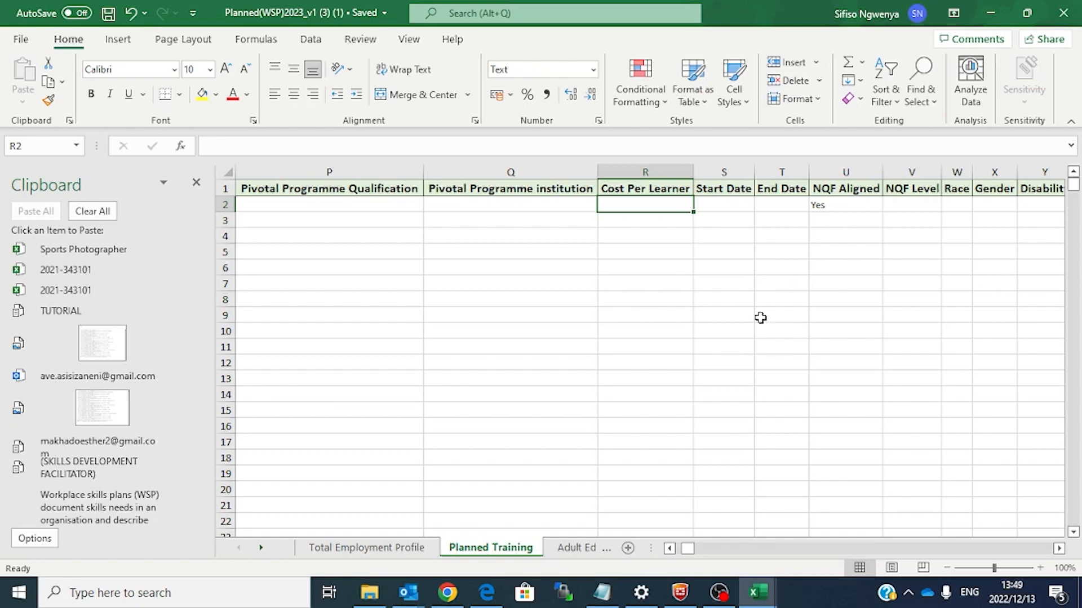
left_click(458, 598)
left_click(619, 20)
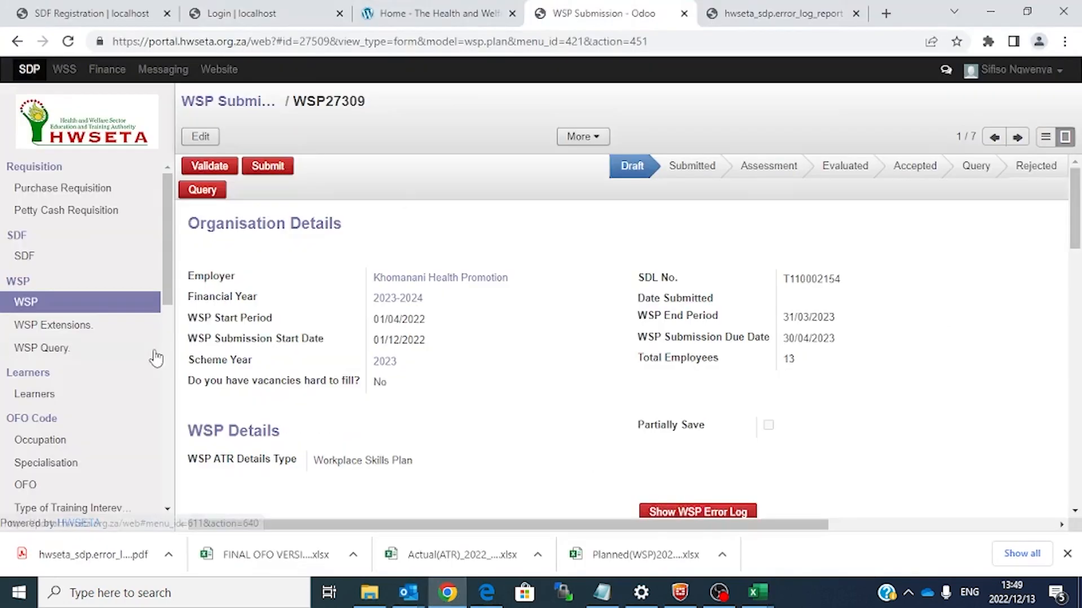
Step: Create a new WSP submission with WSP ATR Details Type set to Workplace Skills Plan
left_click(151, 302)
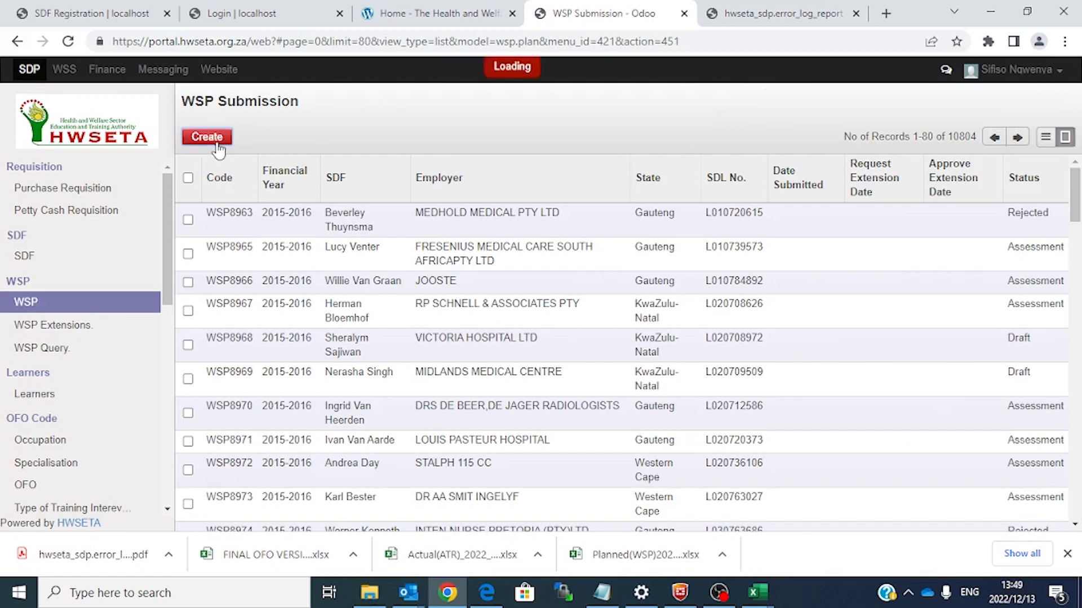
left_click(218, 145)
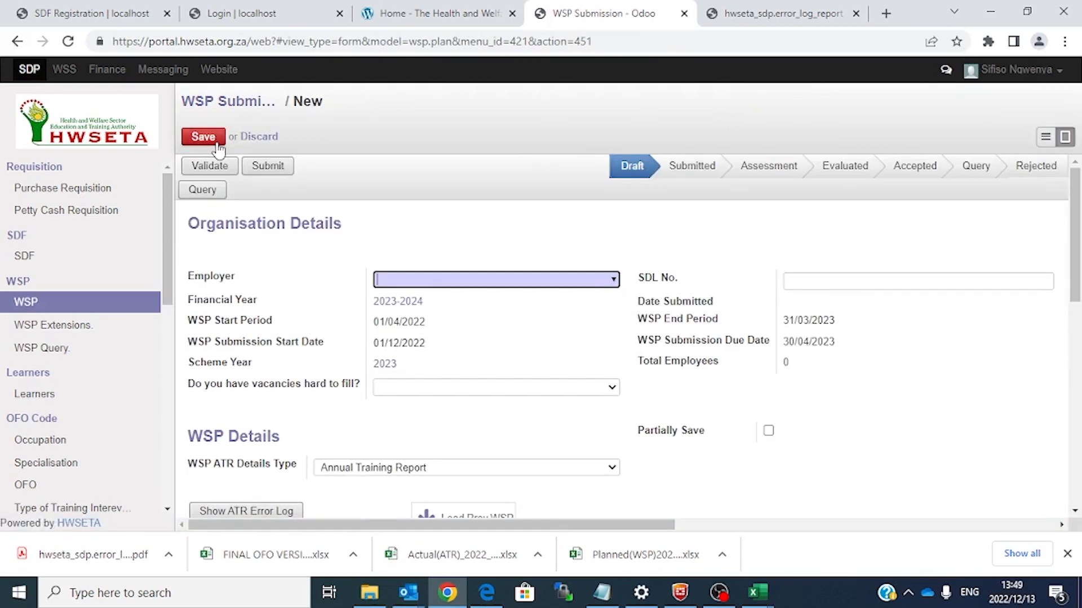
left_click_drag(1079, 295, 1080, 375)
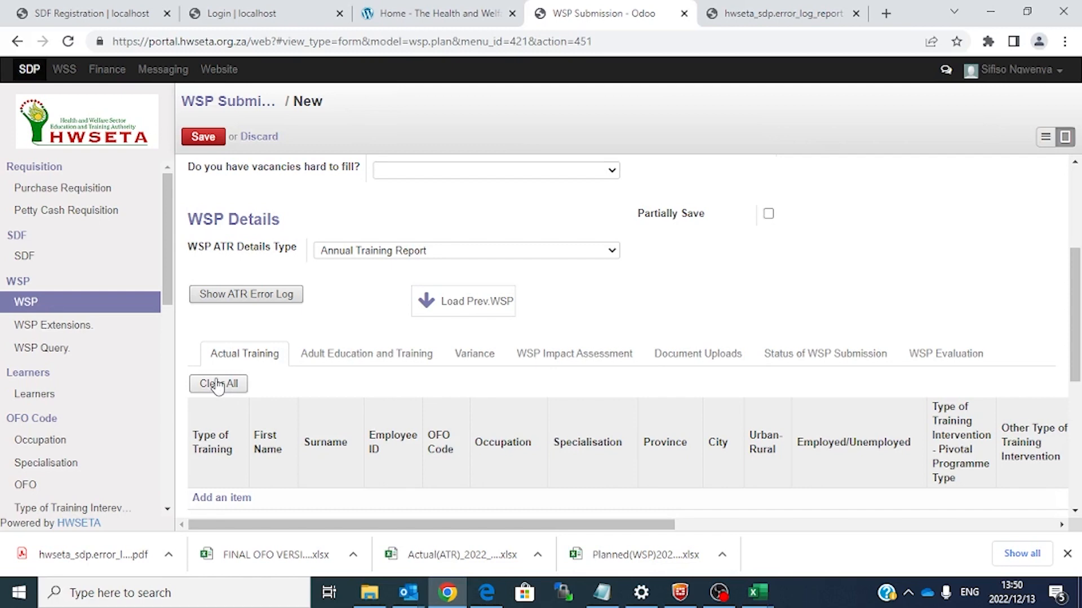
left_click(508, 250)
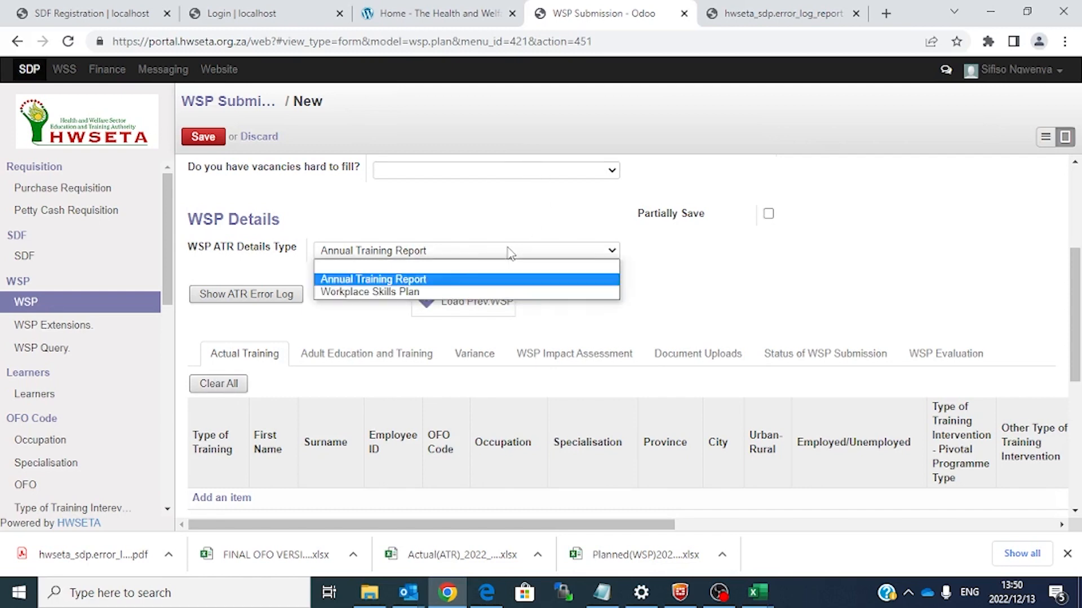
left_click(428, 293)
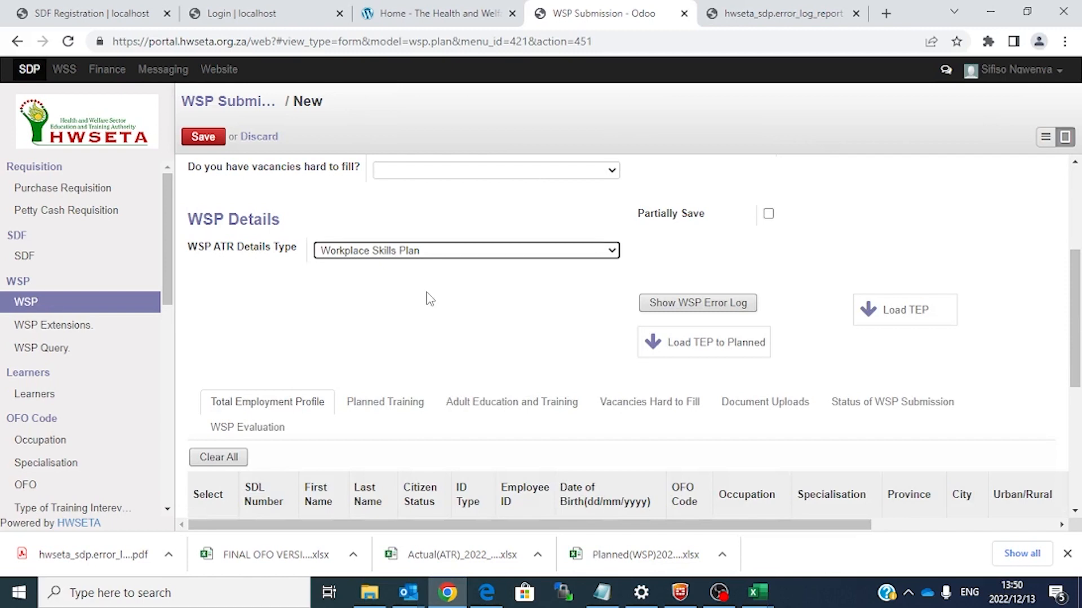
Step: Switch back to the Planned(WSP)2023_v1 workbook's Total Employment Profile sheet in Excel
scroll(340, 369, "down", 2)
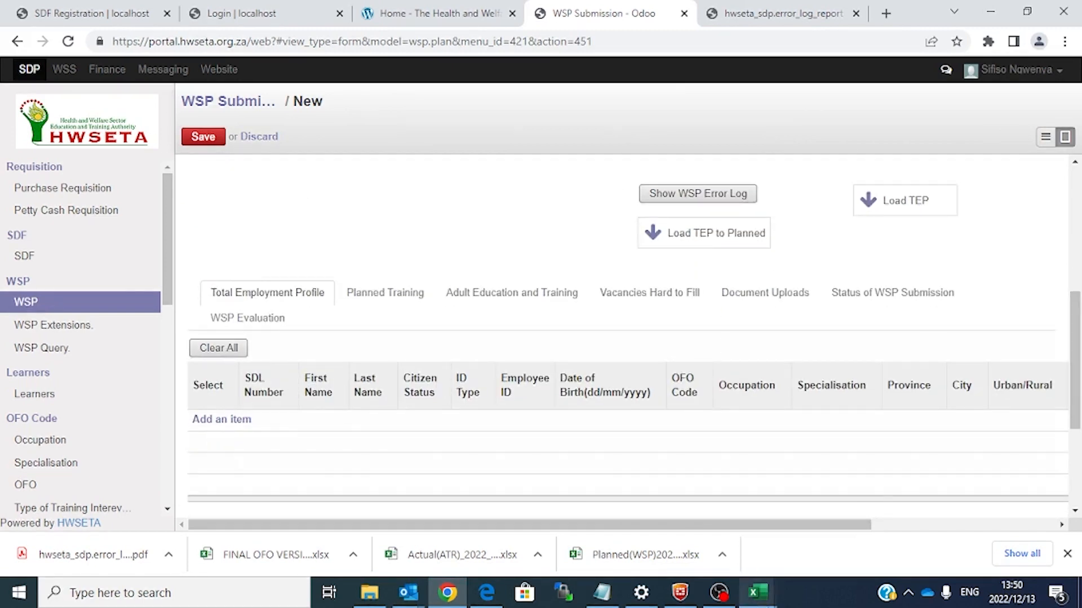
mouse_move(758, 592)
left_click(787, 562)
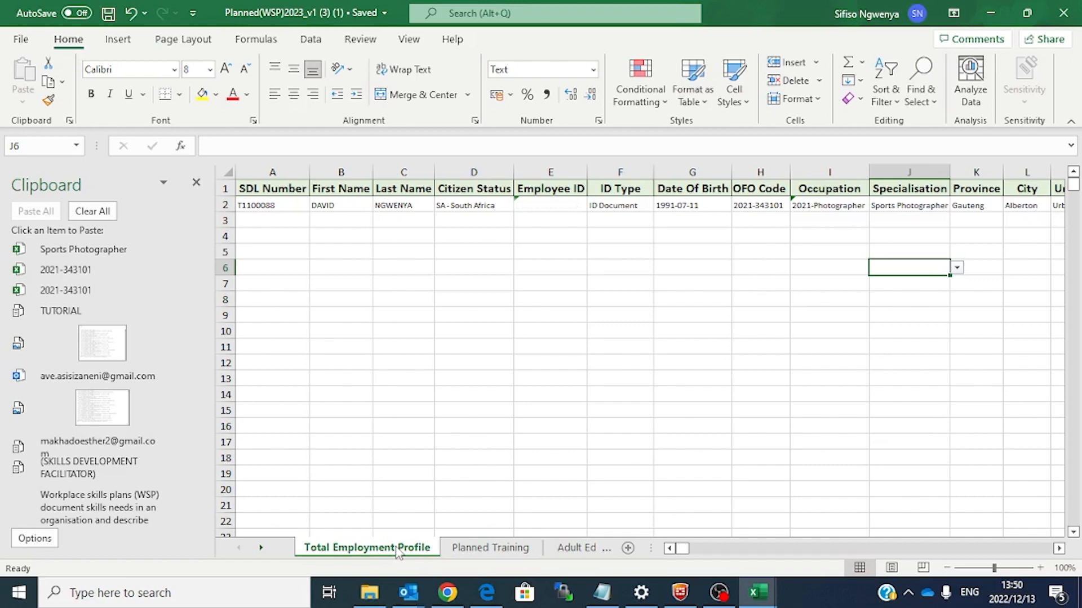